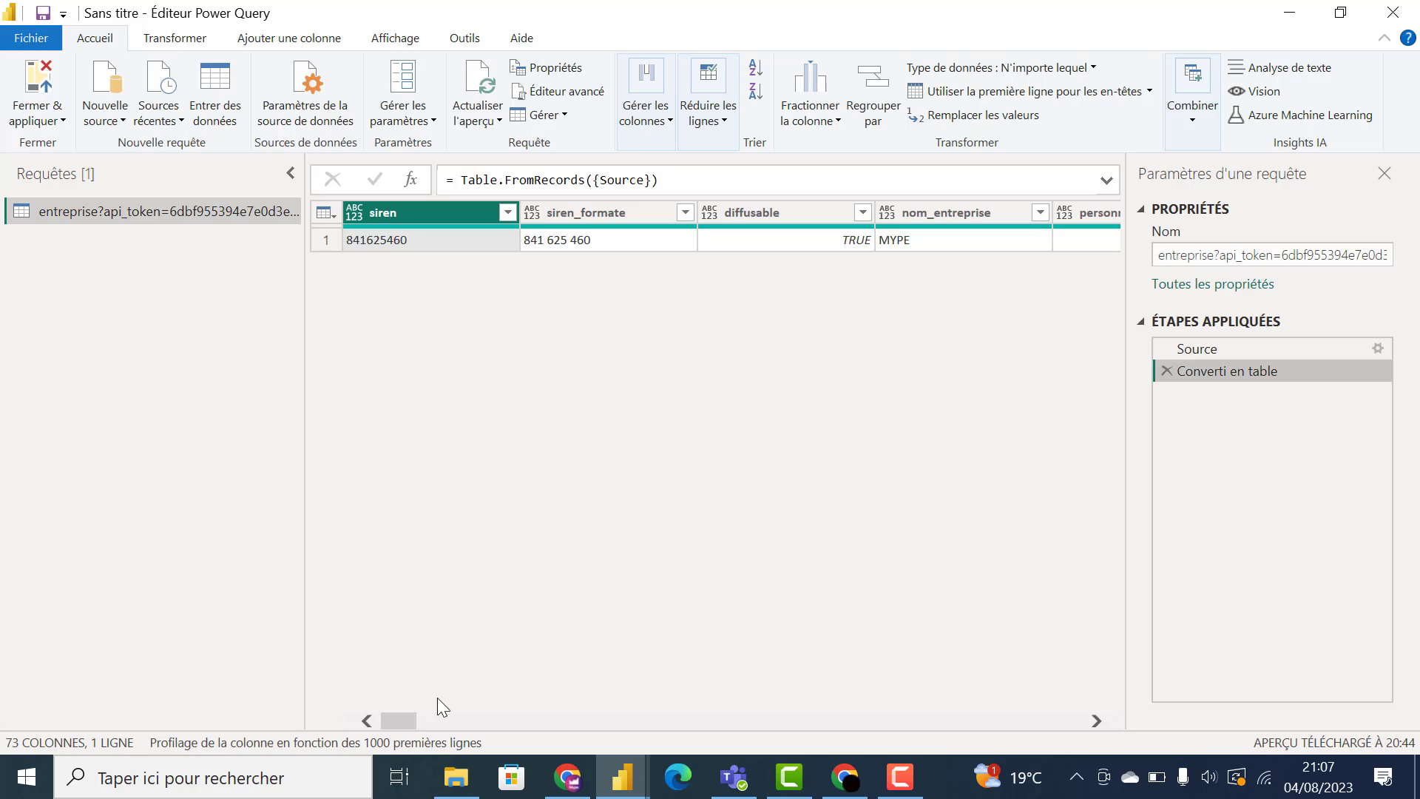
# Step: Find the finances column by searching for "fina" and go to it in the table
pyautogui.click(427, 40)
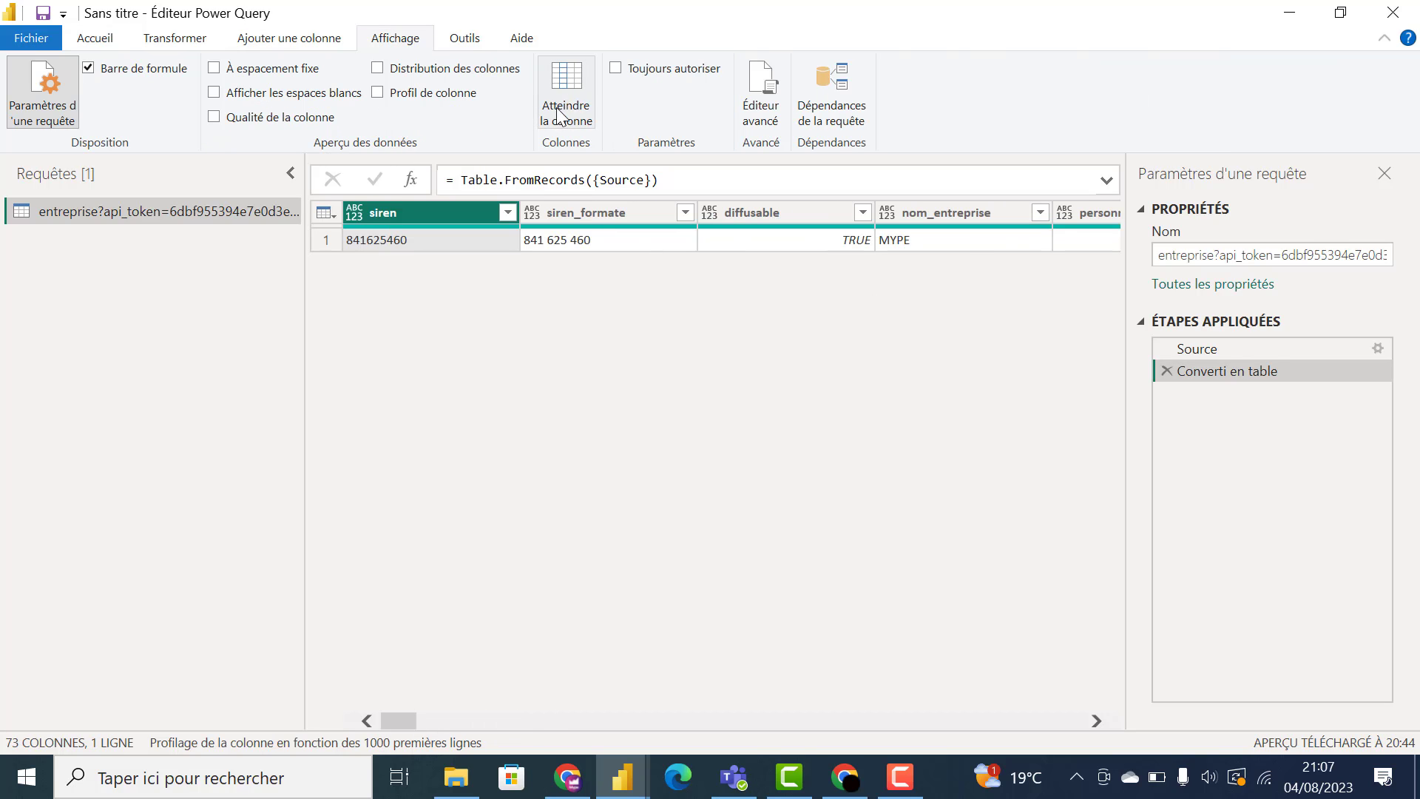
pyautogui.click(560, 115)
pyautogui.write('fina')
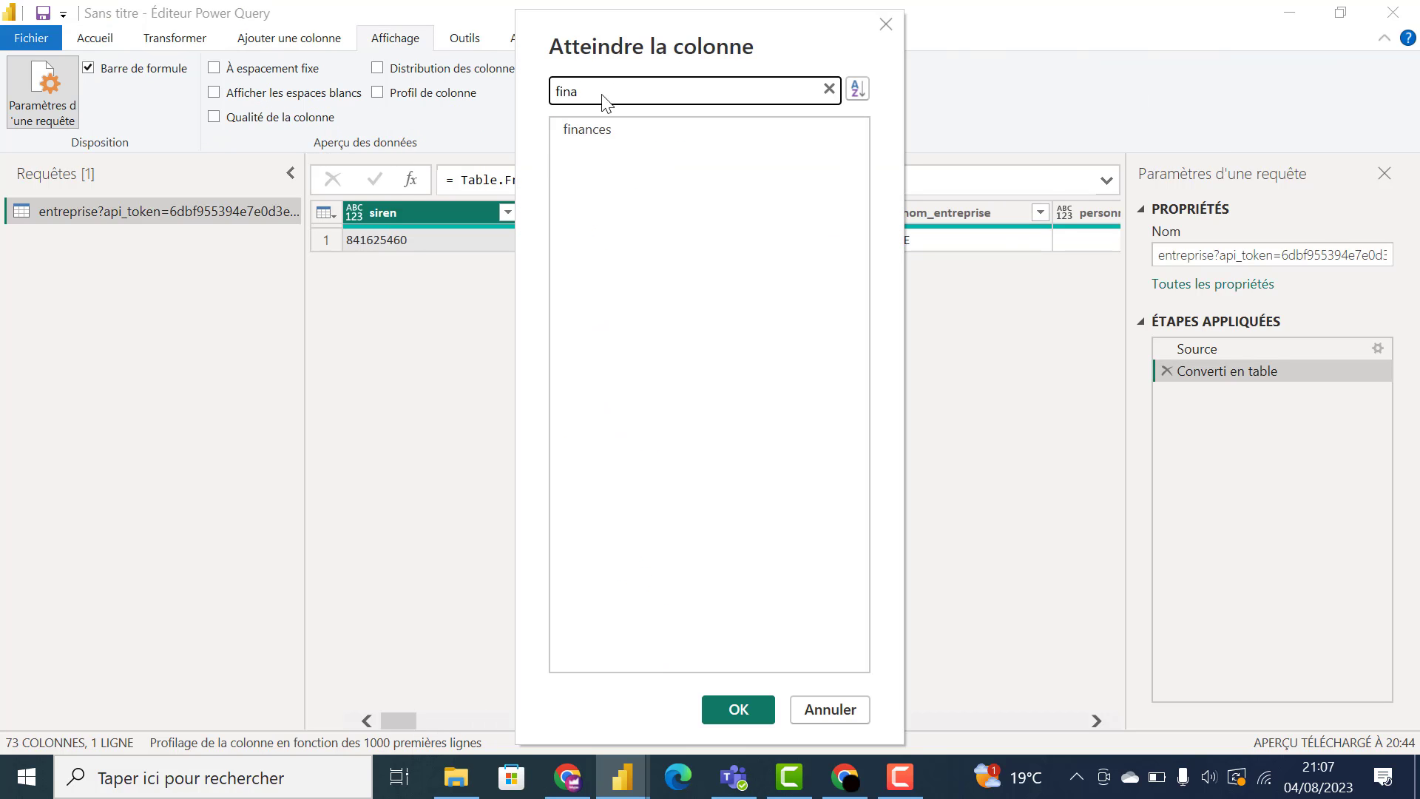
pyautogui.click(588, 129)
pyautogui.click(738, 708)
# Step: Expand the finances lists to new rows, then expand all their record fields into columns without the original column name as prefix
pyautogui.click(1109, 212)
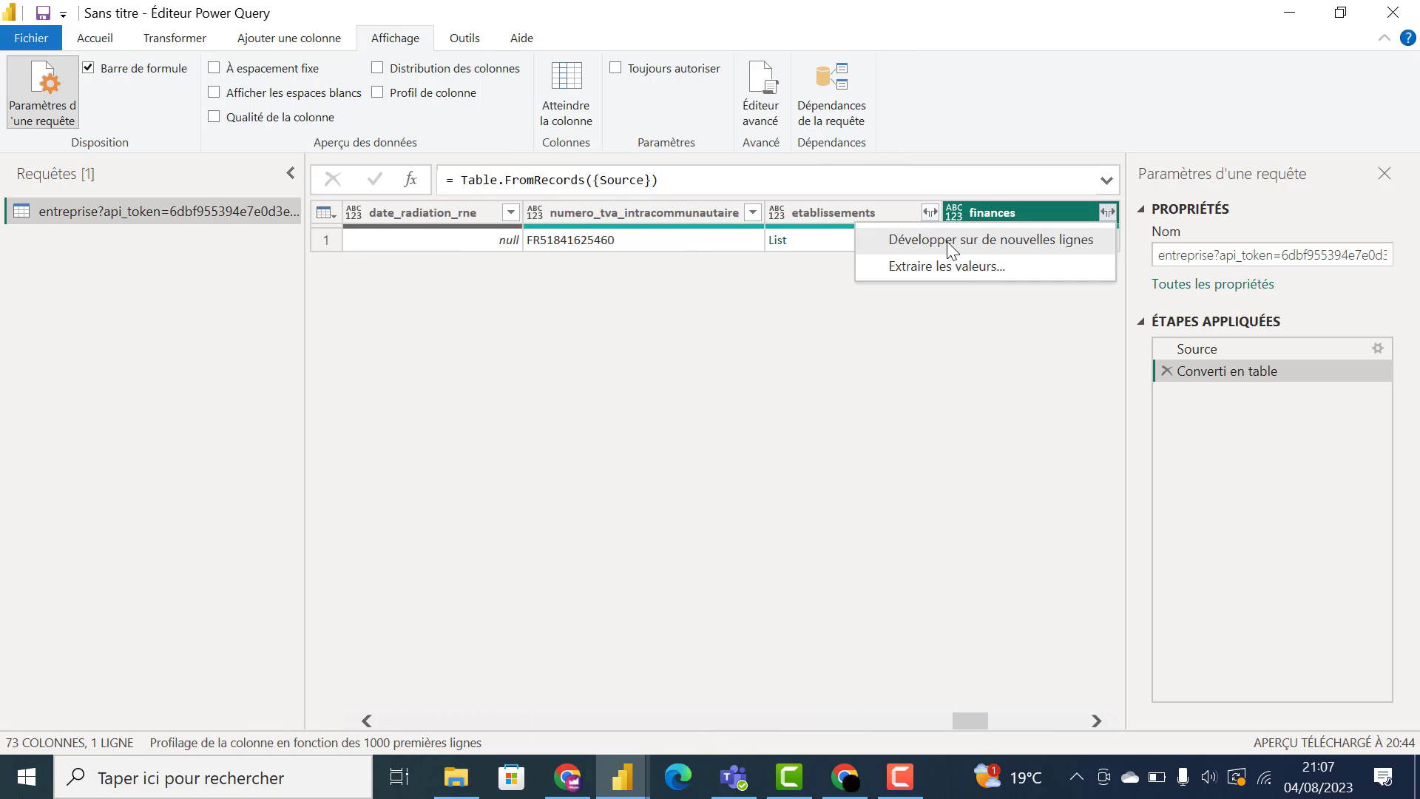
pyautogui.click(952, 240)
pyautogui.click(1108, 212)
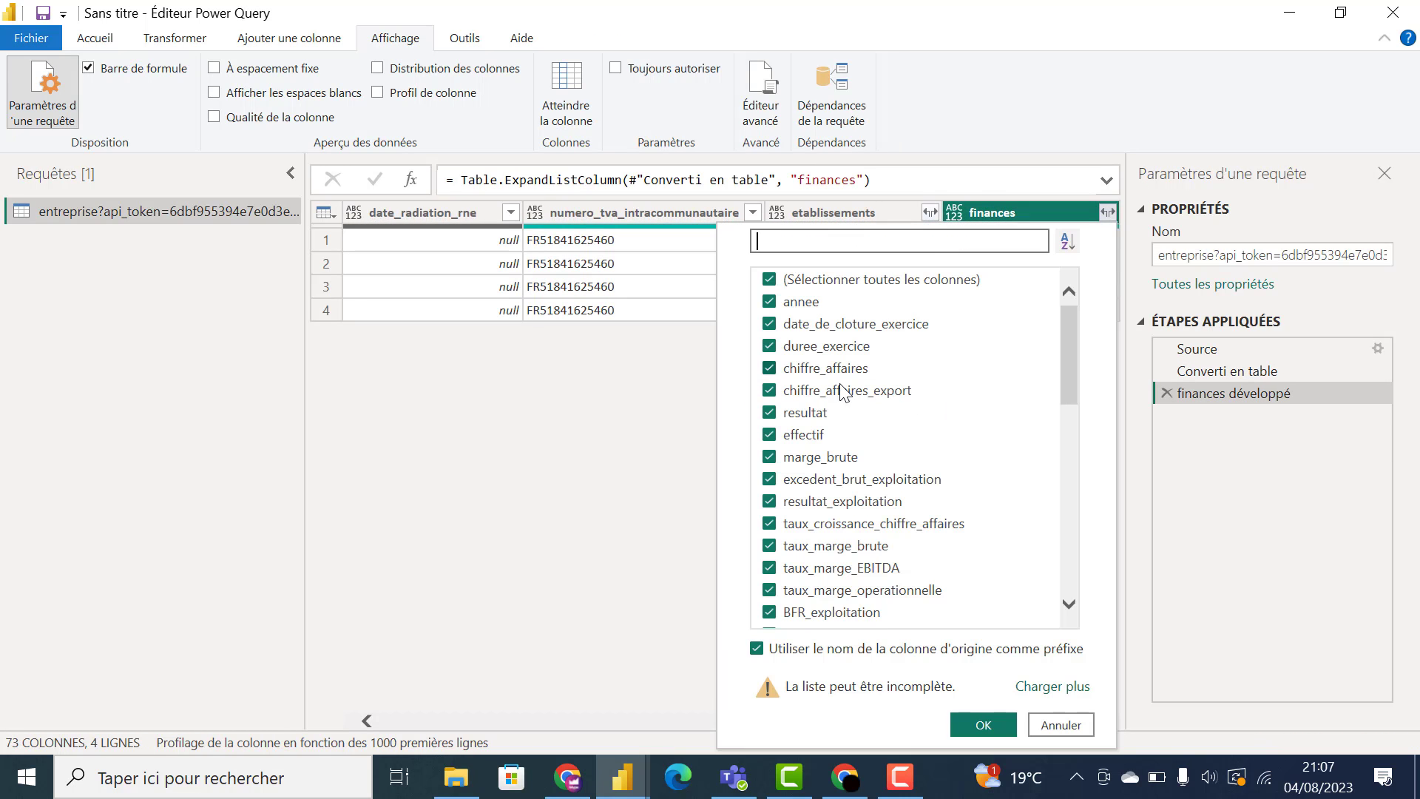
pyautogui.click(818, 651)
pyautogui.click(995, 728)
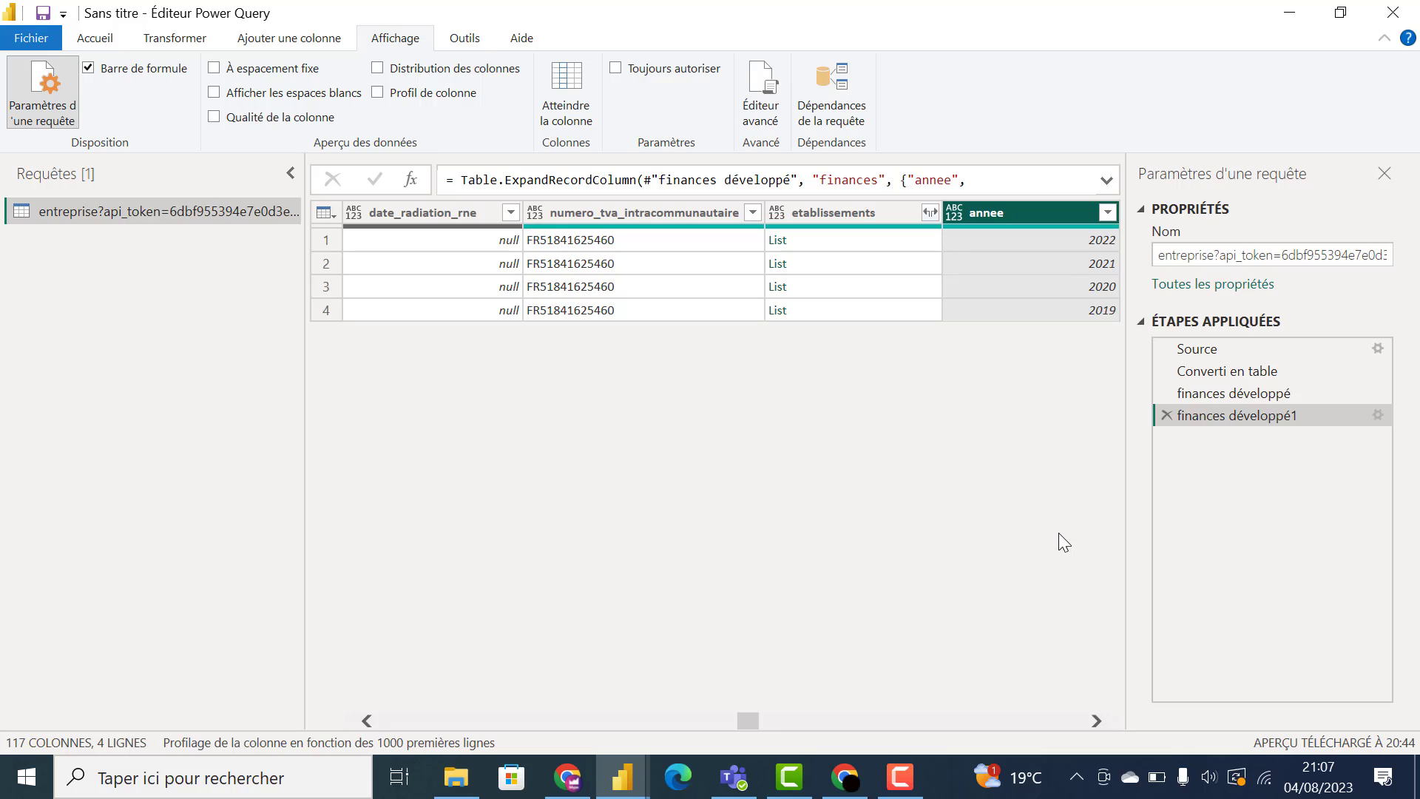
pyautogui.moveTo(748, 717); pyautogui.dragTo(145, 210)
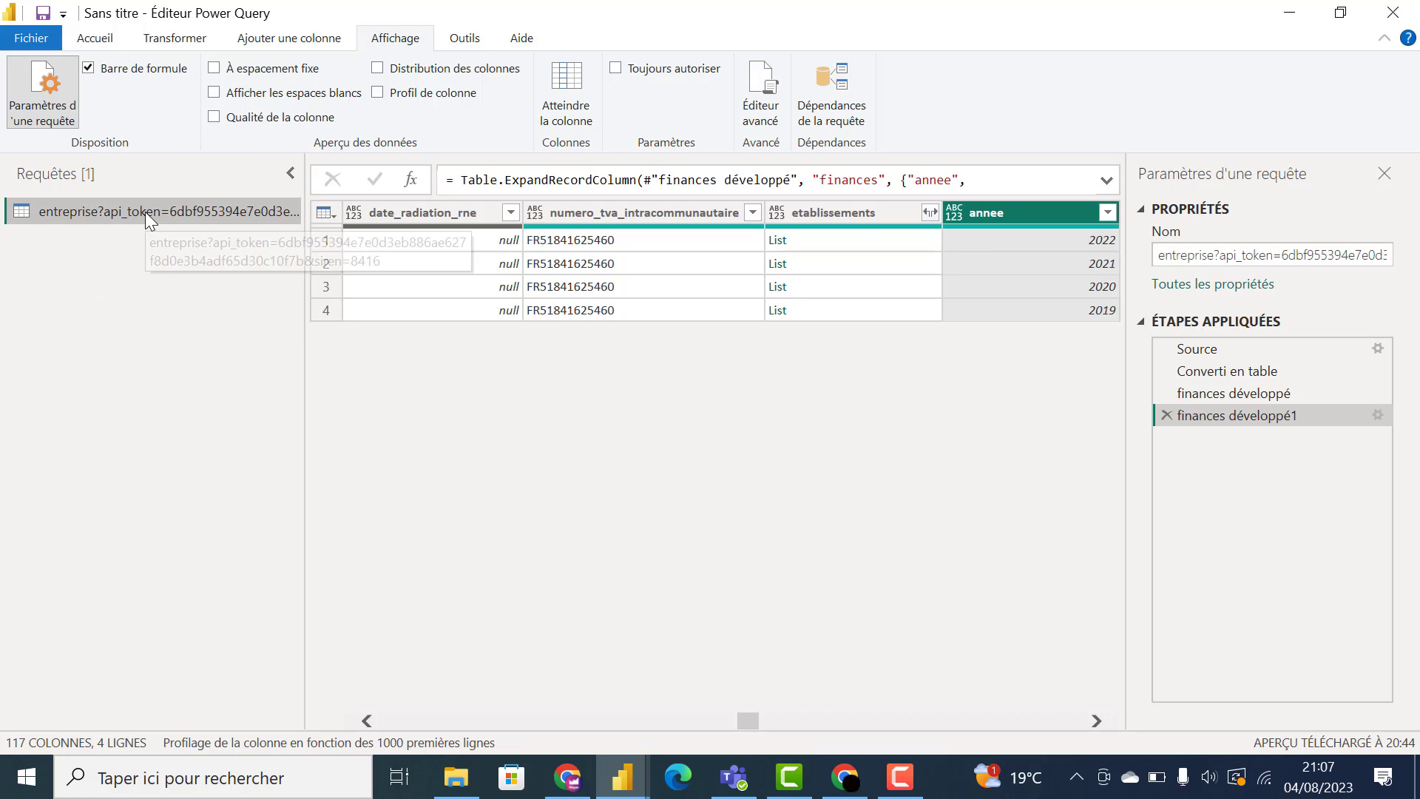
# Step: Rename the company query as "Modele entreprise"
pyautogui.doubleClick(145, 212)
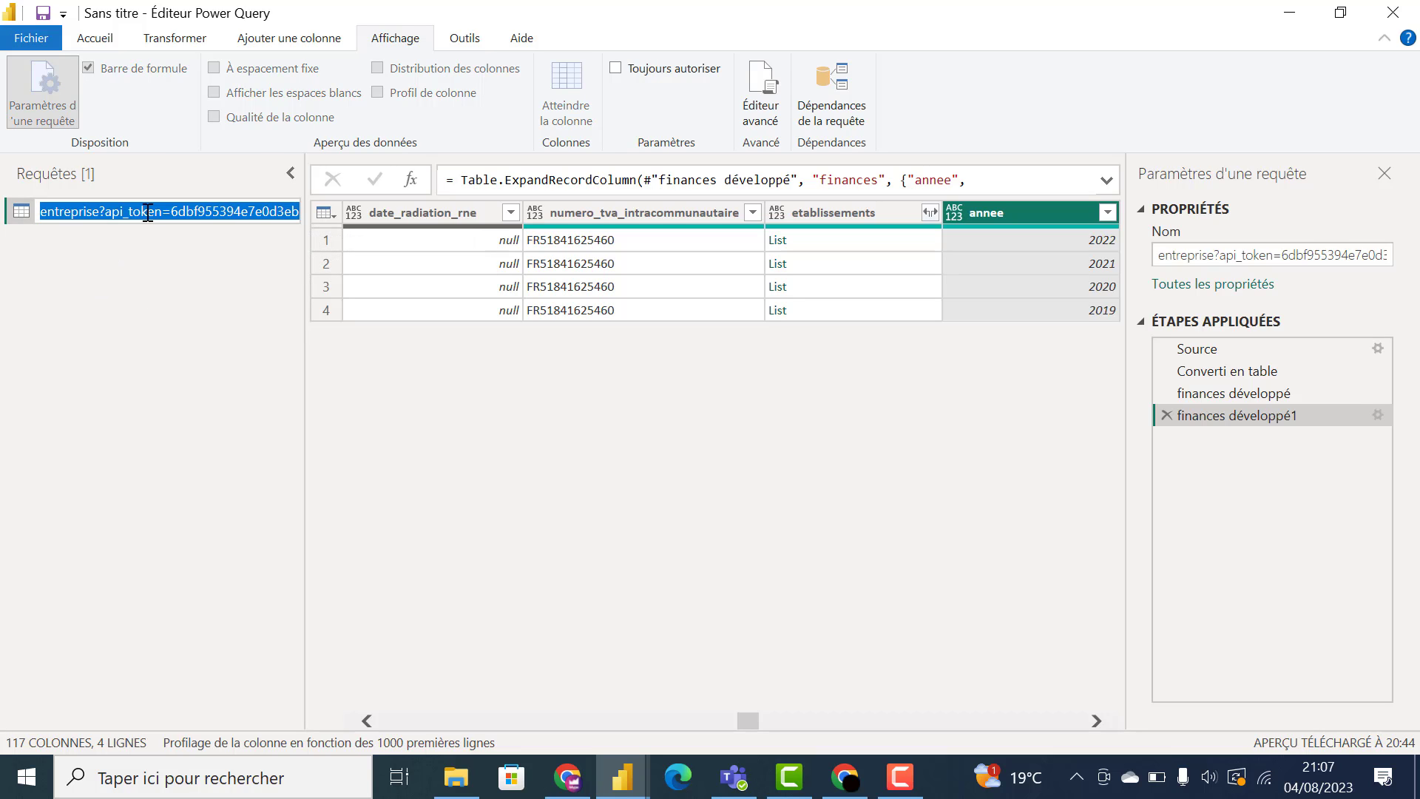
pyautogui.write('Mod')
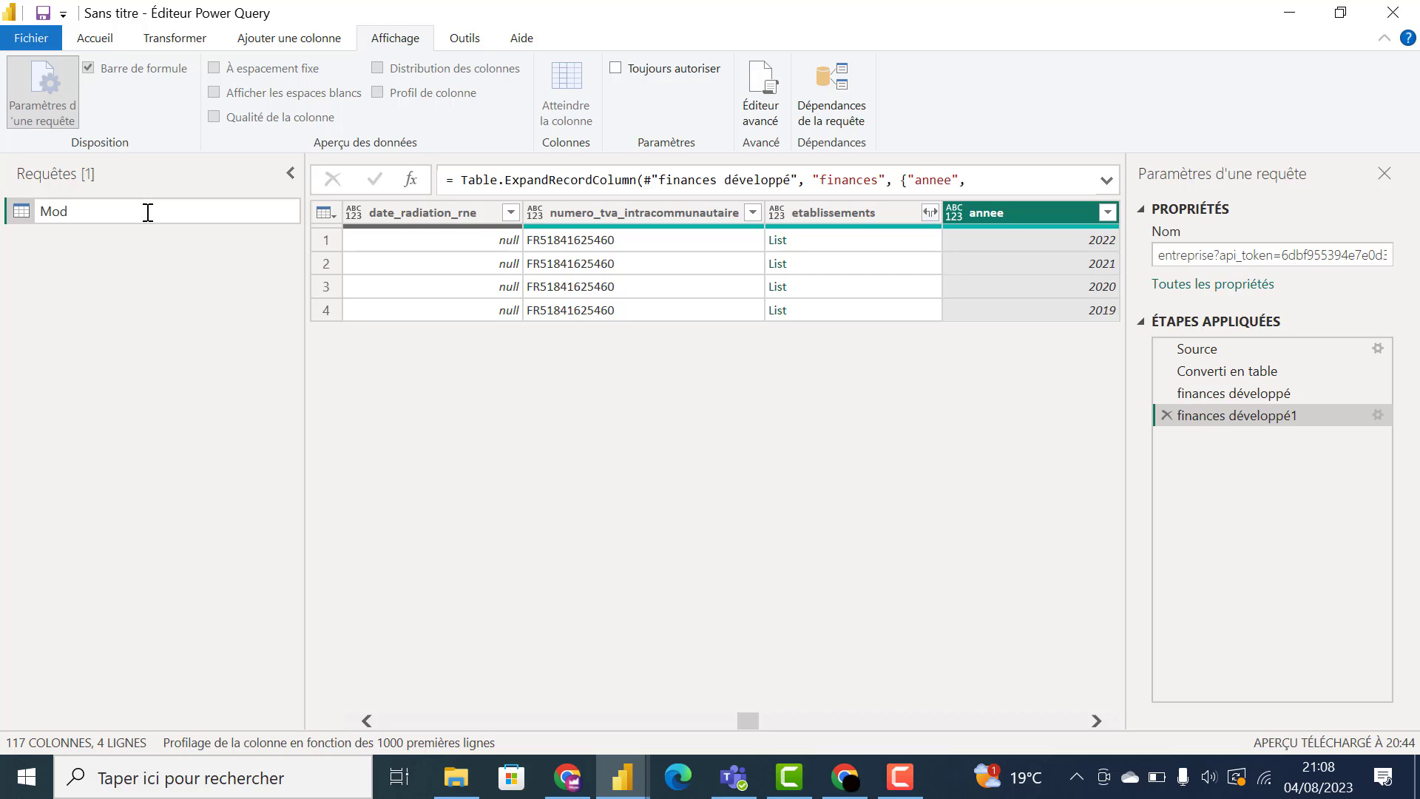
pyautogui.write('ele')
pyautogui.write('en')
pyautogui.write('tre')
pyautogui.write('pirse')
pyautogui.click(383, 380)
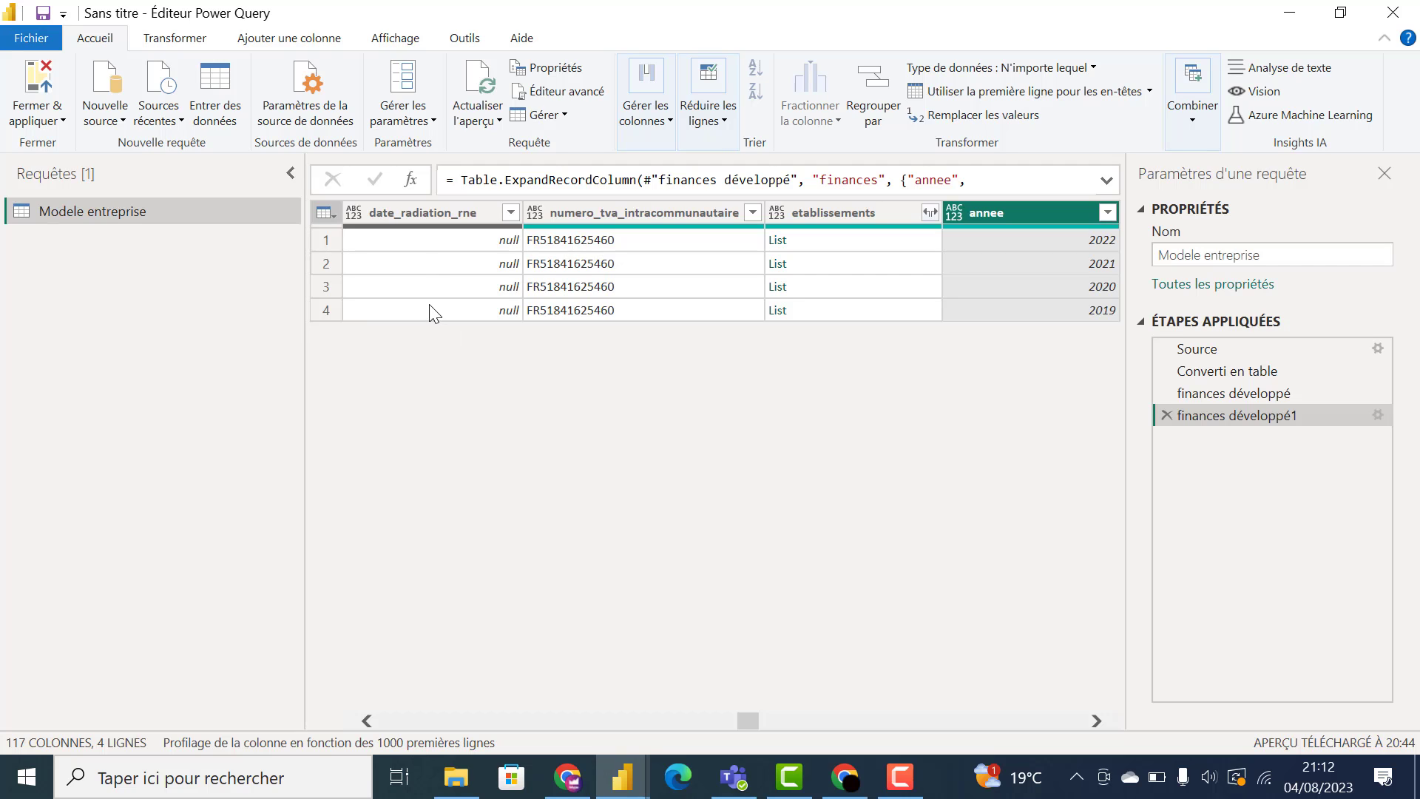
# Step: Create a new parameter named "Token" with the type Texte
pyautogui.click(396, 109)
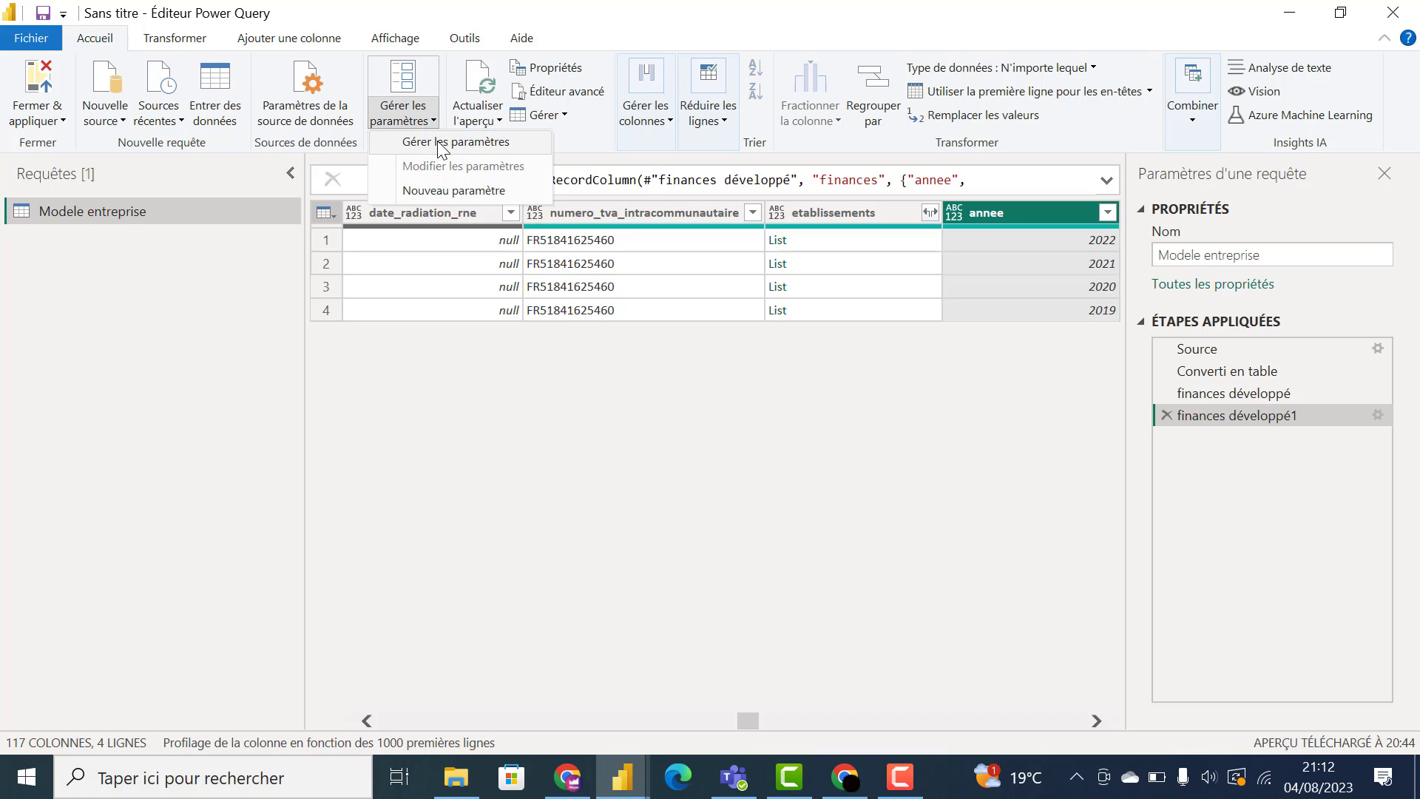
pyautogui.click(447, 188)
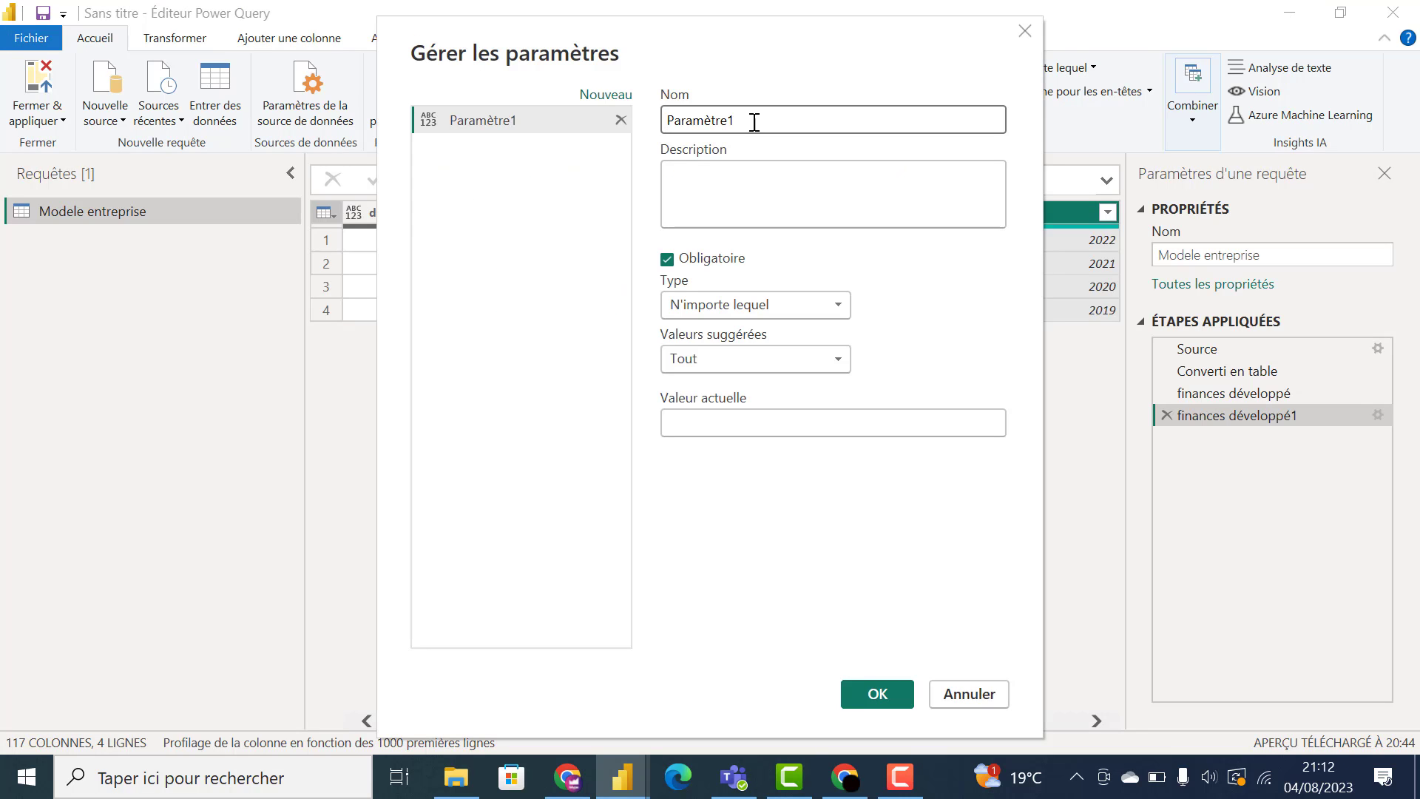
pyautogui.moveTo(751, 120); pyautogui.dragTo(663, 130)
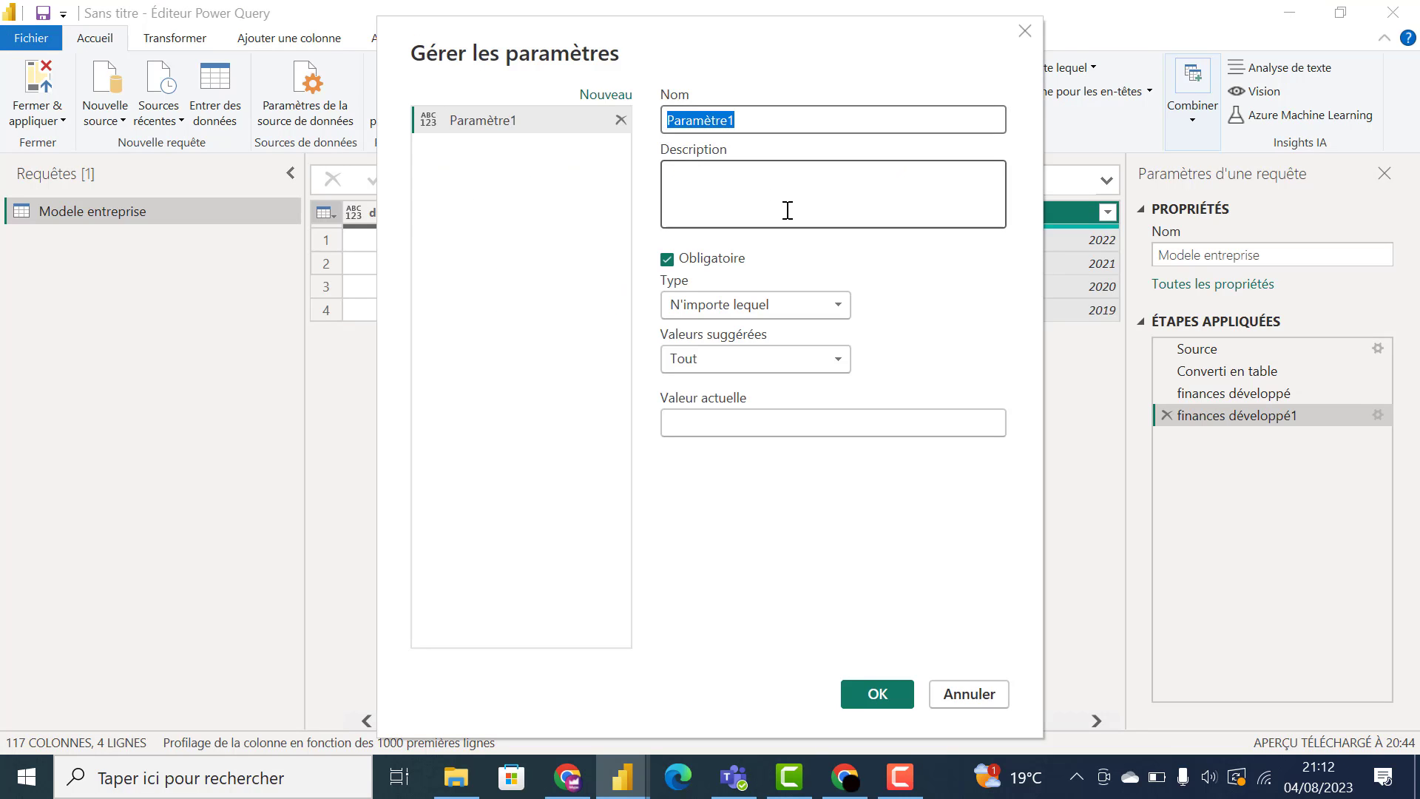
pyautogui.write('Token')
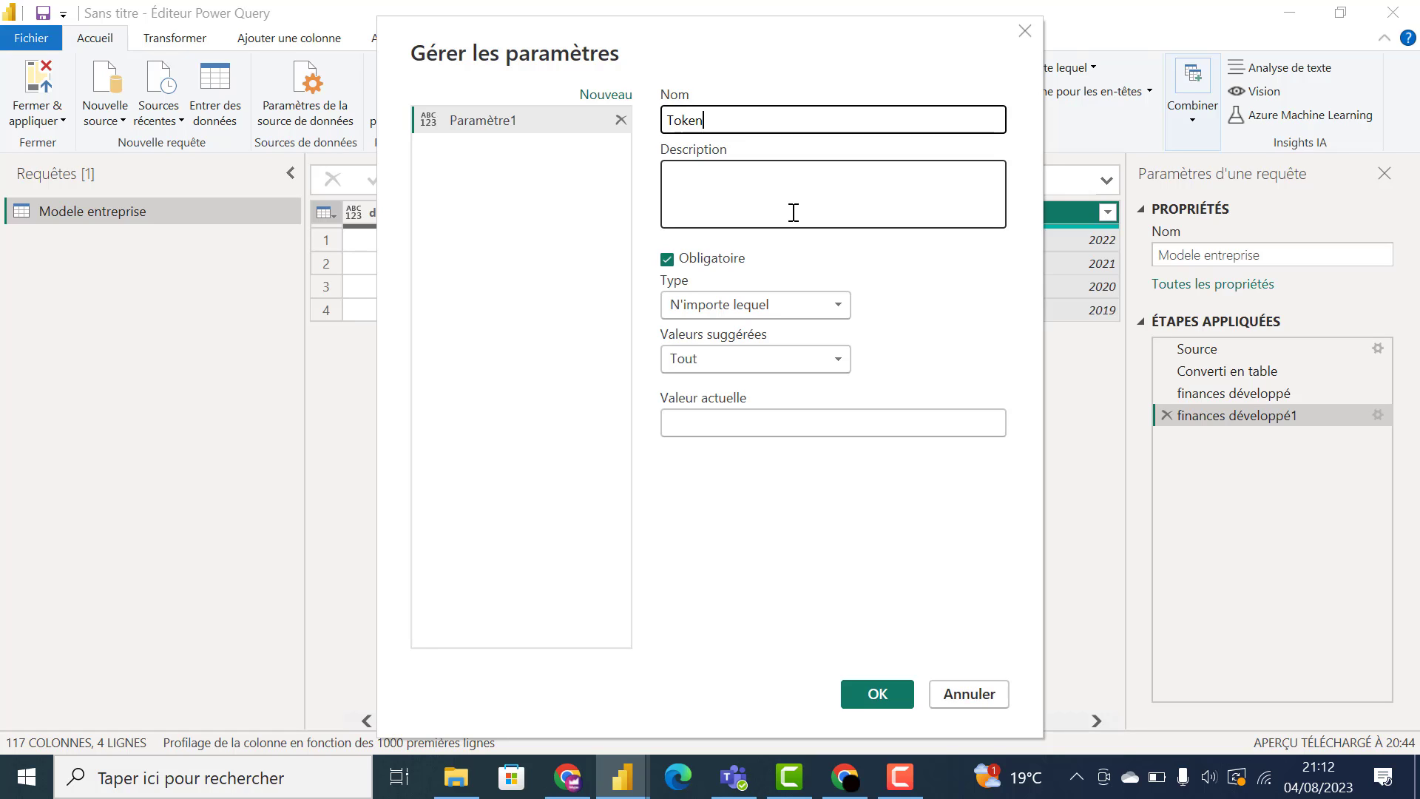
pyautogui.click(767, 311)
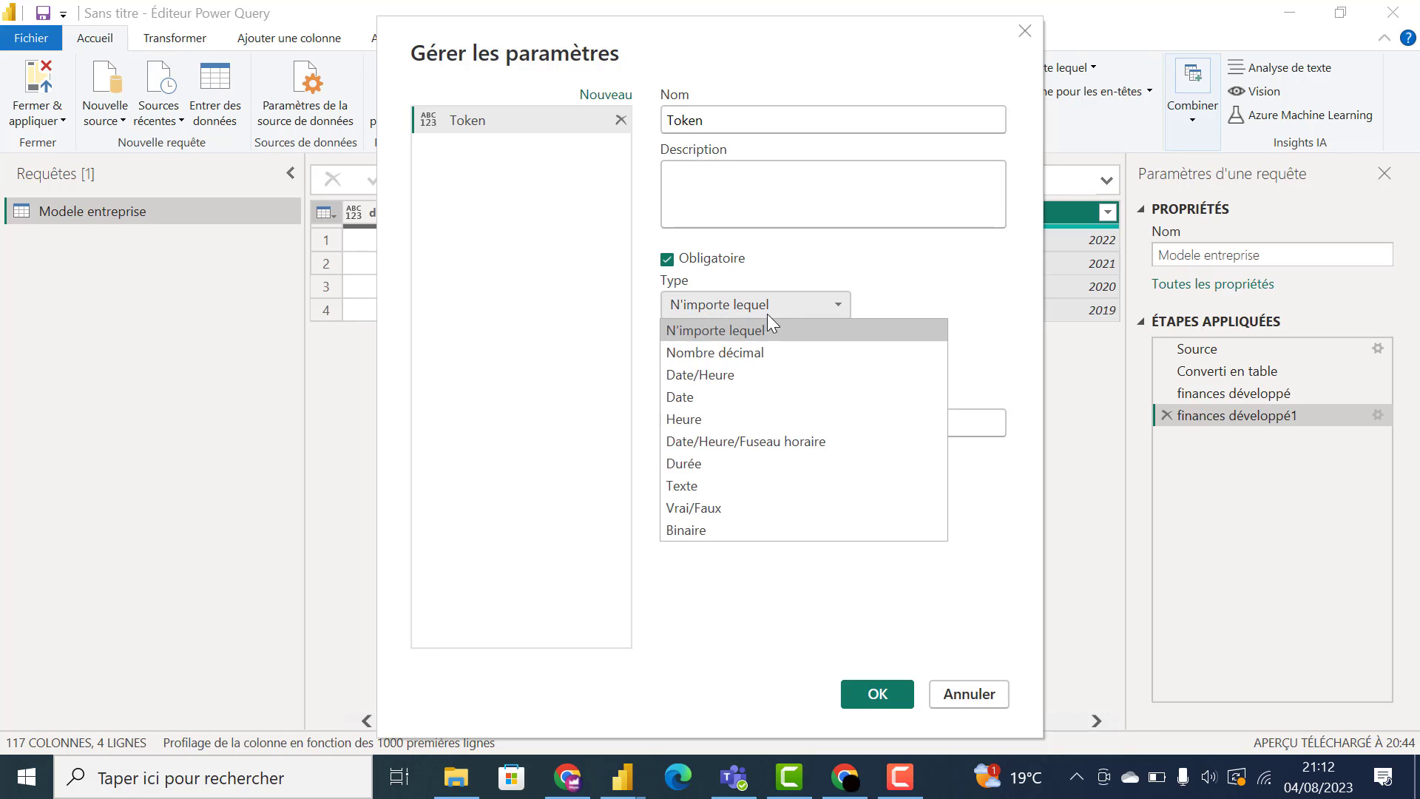
pyautogui.click(694, 484)
# Step: Copy the API token from the API address in Chrome and save it as the Token parameter's current value in Power Query
pyautogui.click(568, 776)
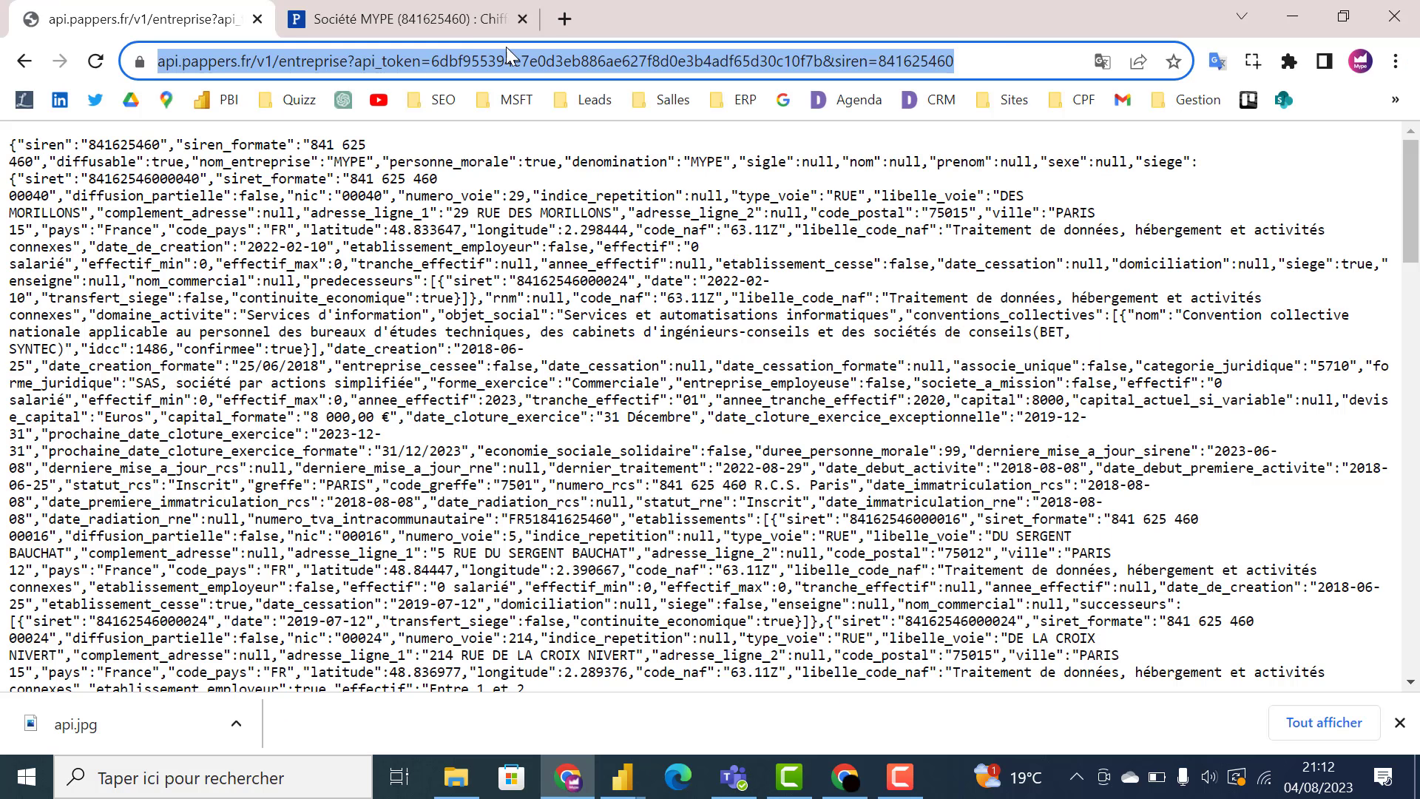
pyautogui.moveTo(874, 60); pyautogui.dragTo(489, 57)
pyautogui.hotkey('ctrl', 'c')
pyautogui.click(622, 777)
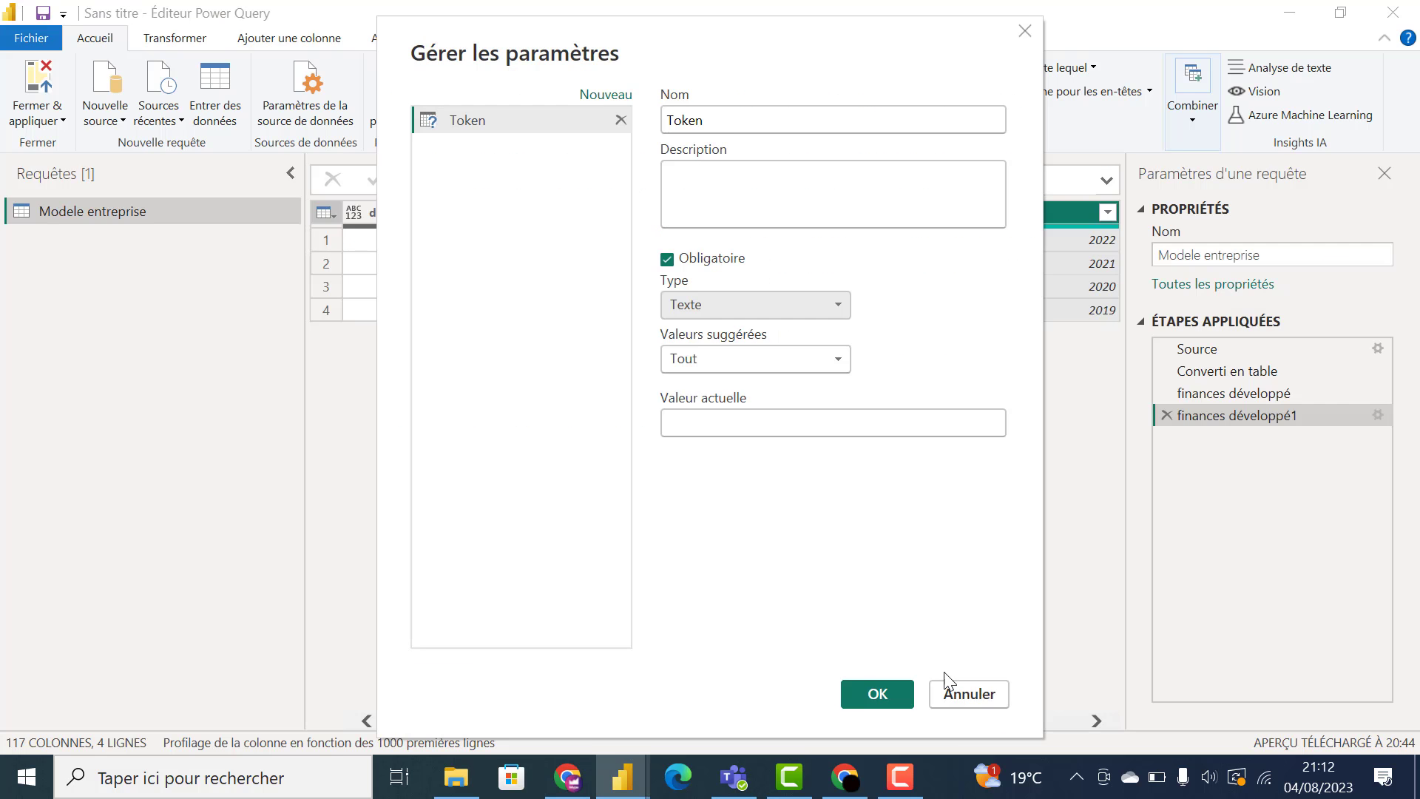
pyautogui.click(739, 423)
pyautogui.hotkey('ctrl', 'v')
pyautogui.click(878, 694)
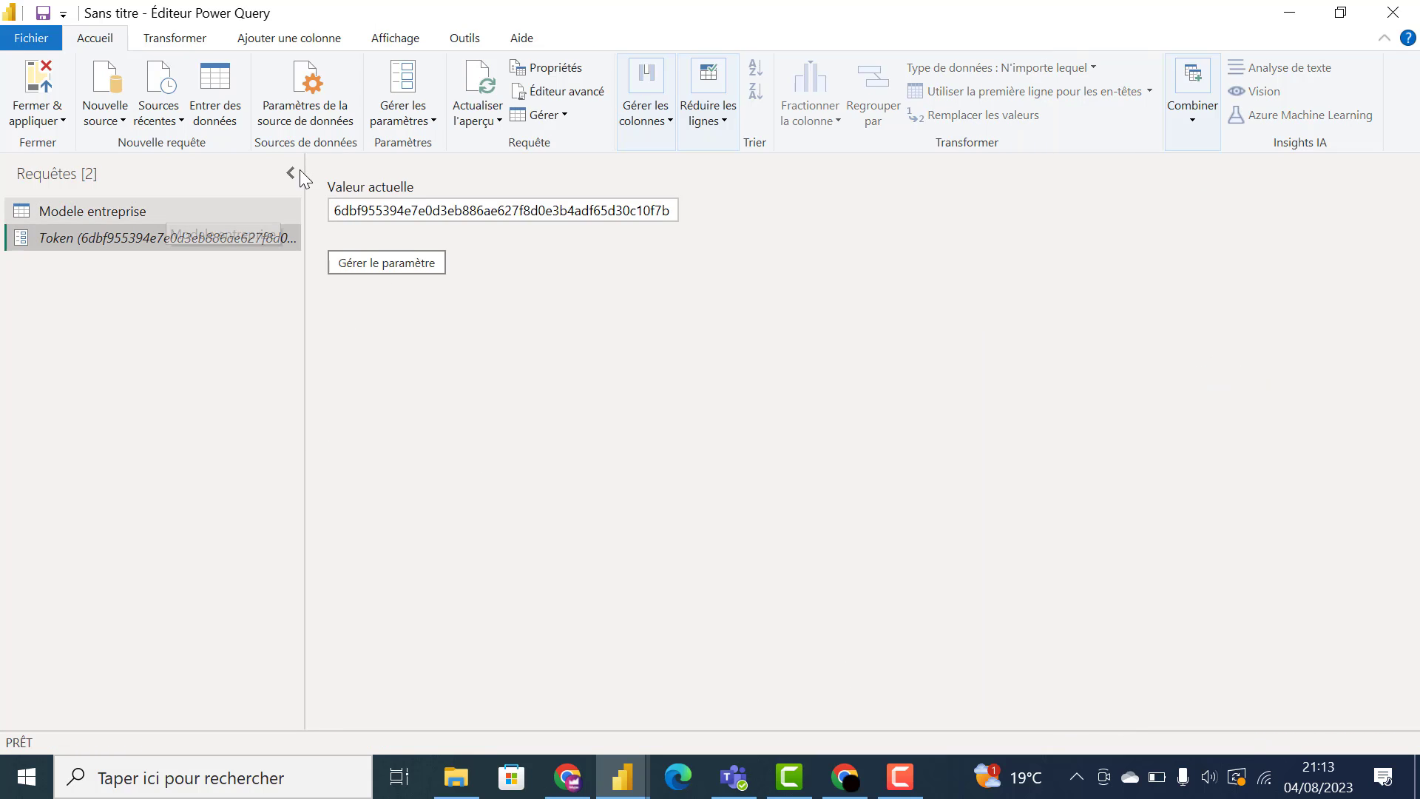
# Step: Create a second parameter named "SIREN" with the type Texte
pyautogui.click(404, 112)
pyautogui.click(412, 189)
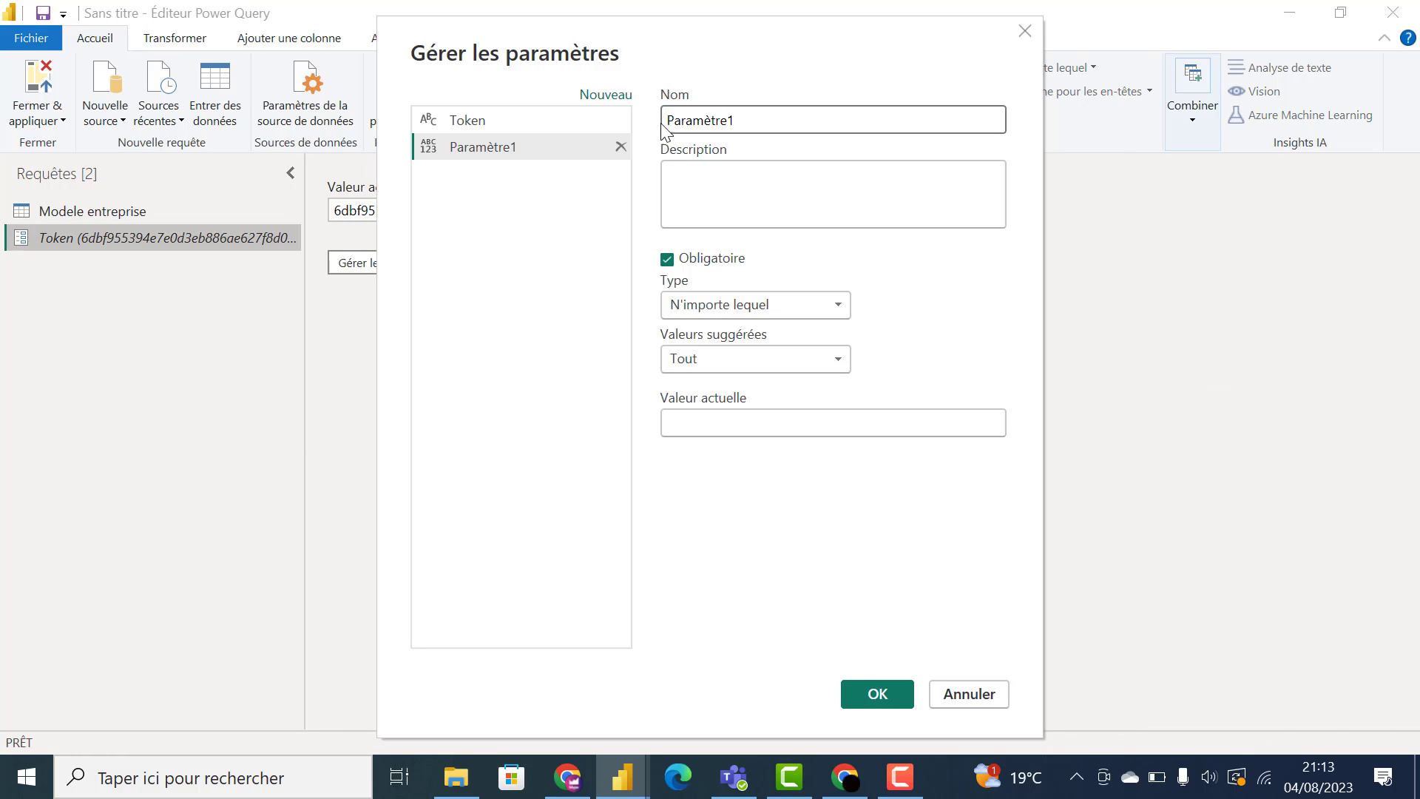
pyautogui.doubleClick(716, 120)
pyautogui.write('SIREN')
pyautogui.click(703, 359)
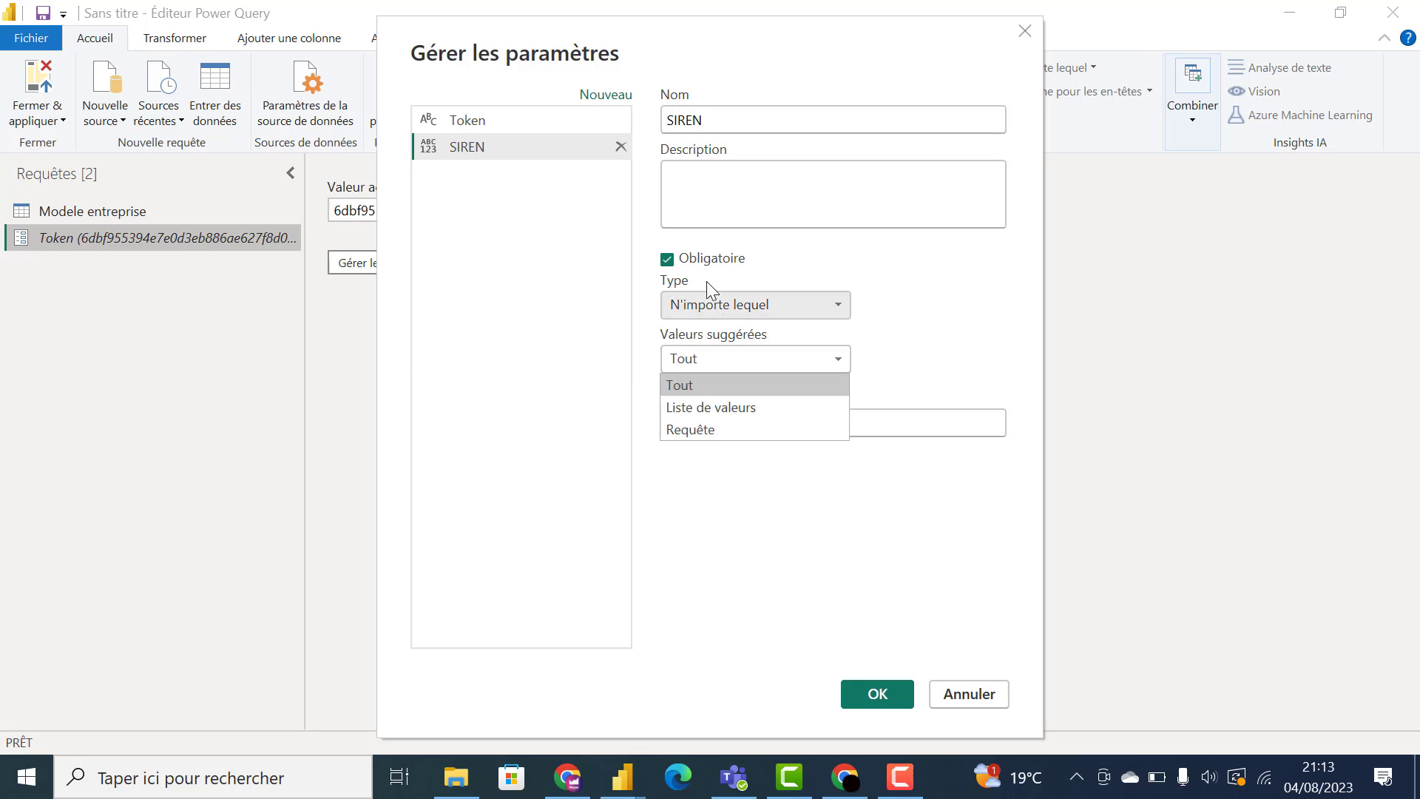
pyautogui.click(709, 305)
pyautogui.click(695, 484)
# Step: Get MYPE's SIREN number from its Pappers page in Chrome and save it as the SIREN parameter's current value in Power Query
pyautogui.click(568, 776)
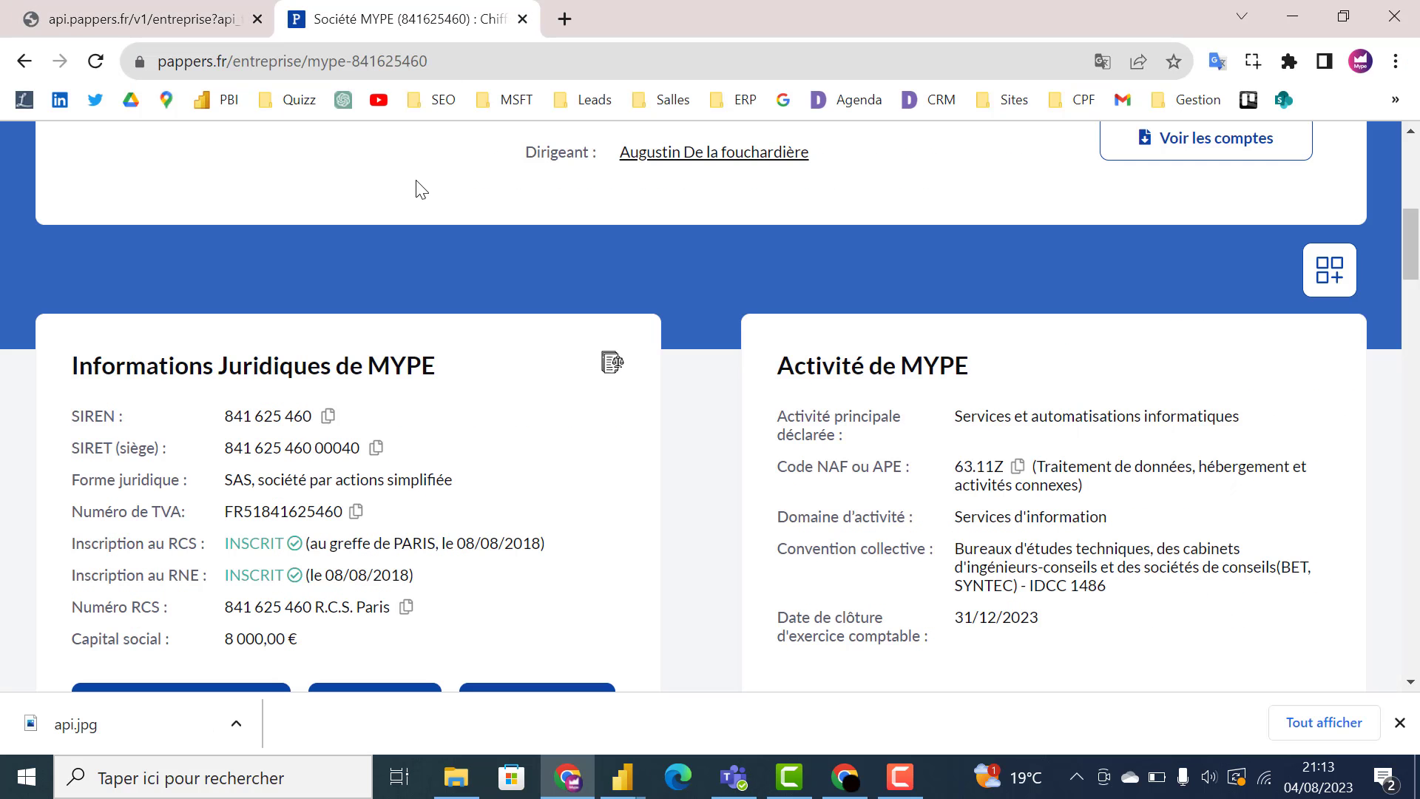
pyautogui.click(622, 777)
pyautogui.click(719, 422)
pyautogui.hotkey('ctrl', 'v')
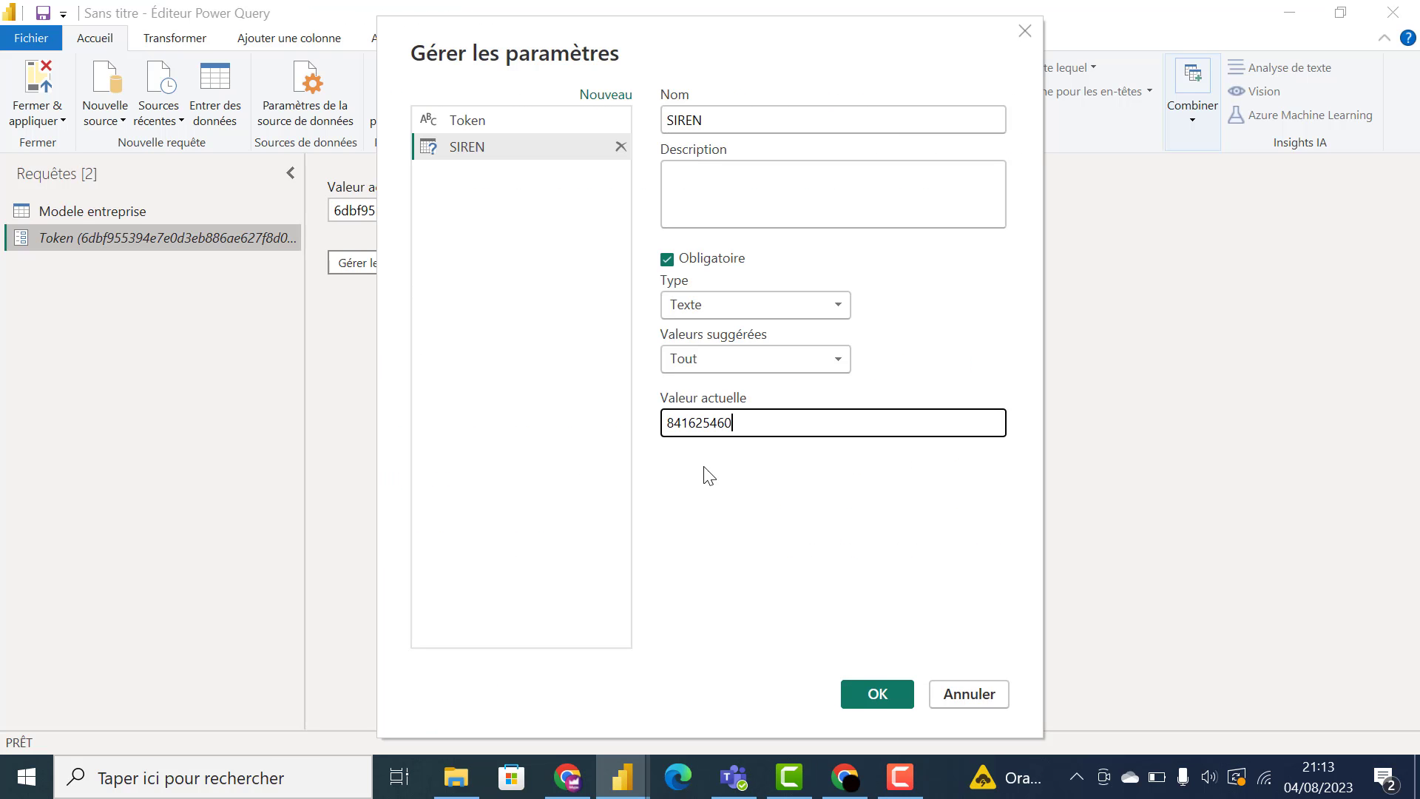
pyautogui.click(872, 693)
# Step: Switch the Source step of Modele entreprise to advanced URL settings and move everything from the API token onward into the second URL part
pyautogui.click(146, 211)
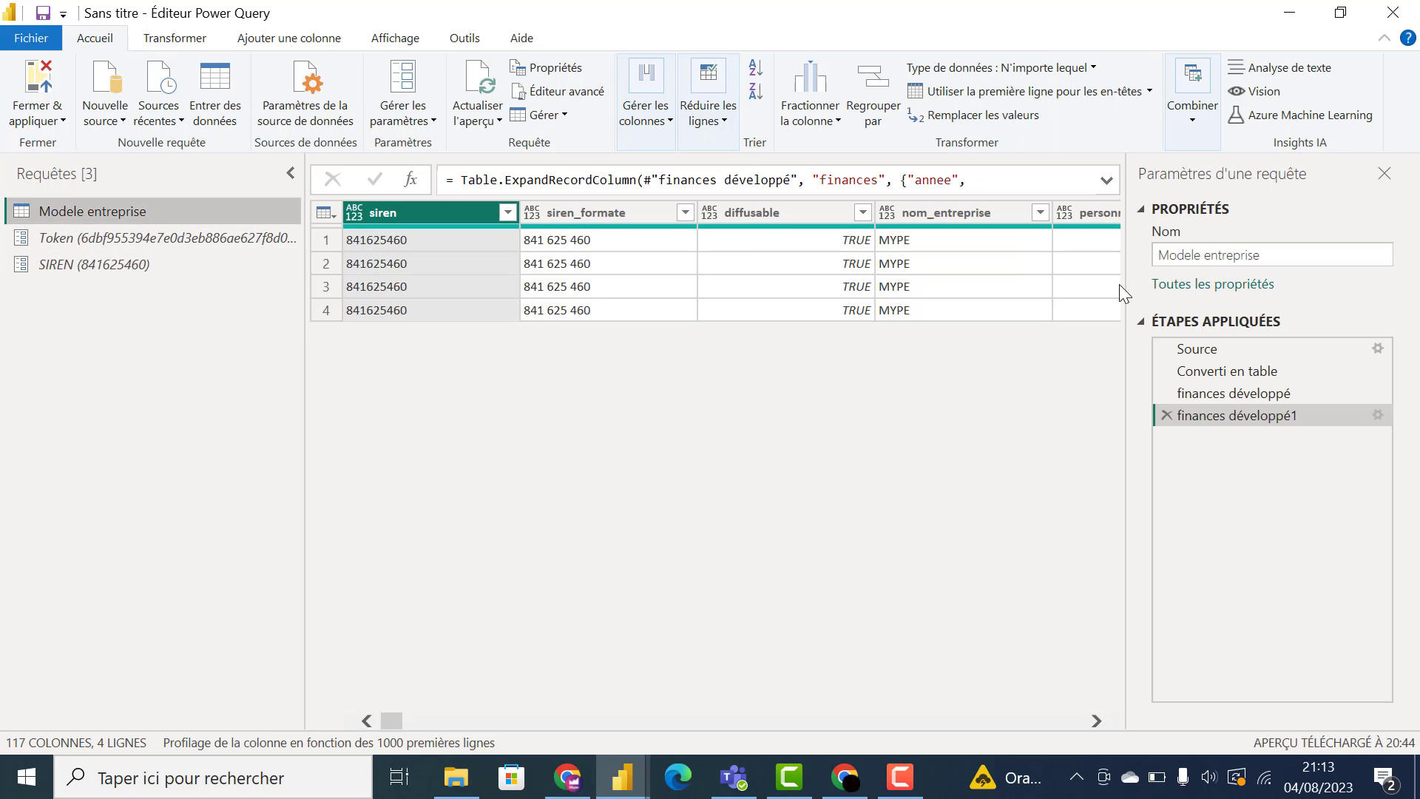
pyautogui.click(1377, 347)
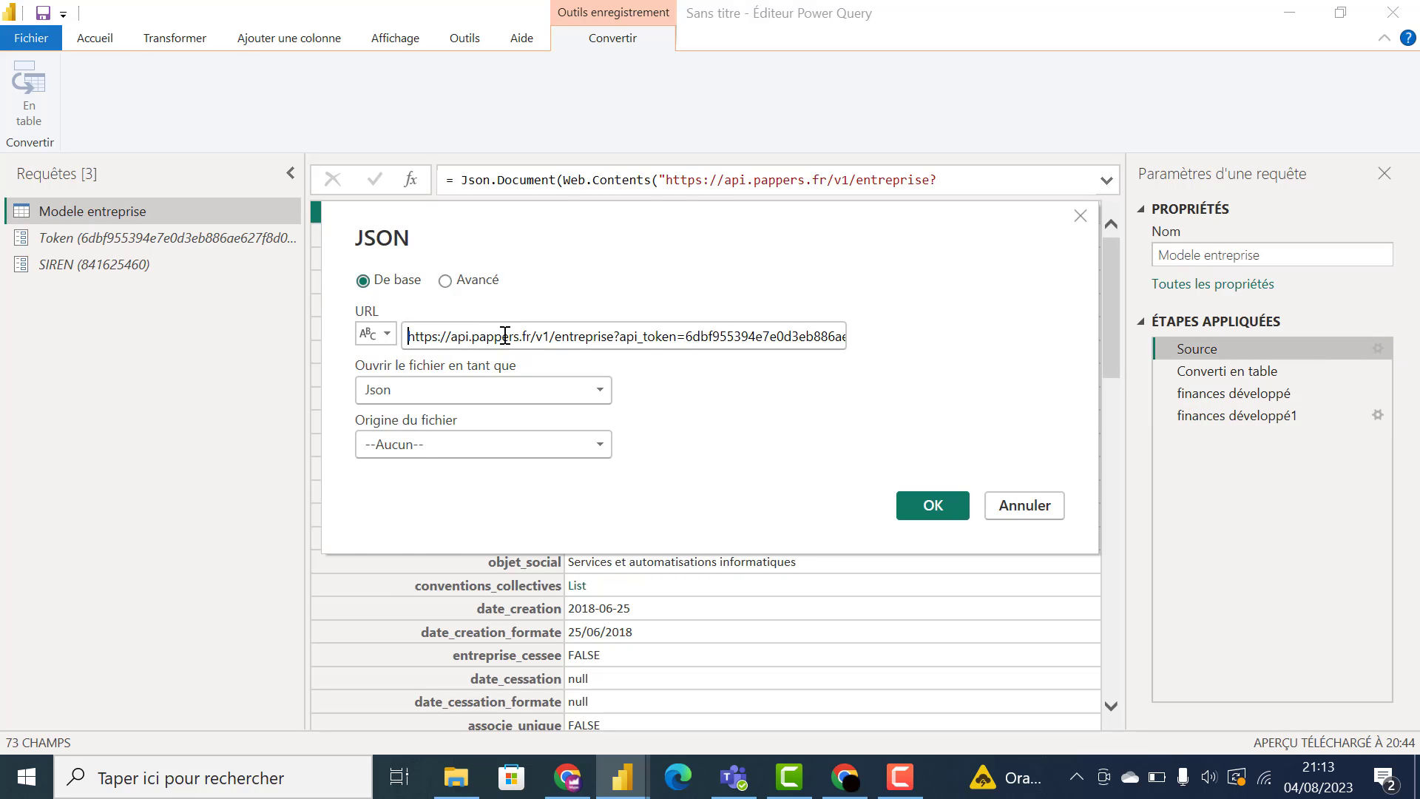
pyautogui.click(462, 282)
pyautogui.moveTo(685, 338); pyautogui.dragTo(960, 348)
pyautogui.hotkey('ctrl', 'x')
pyautogui.click(689, 367)
pyautogui.hotkey('ctrl', 'v')
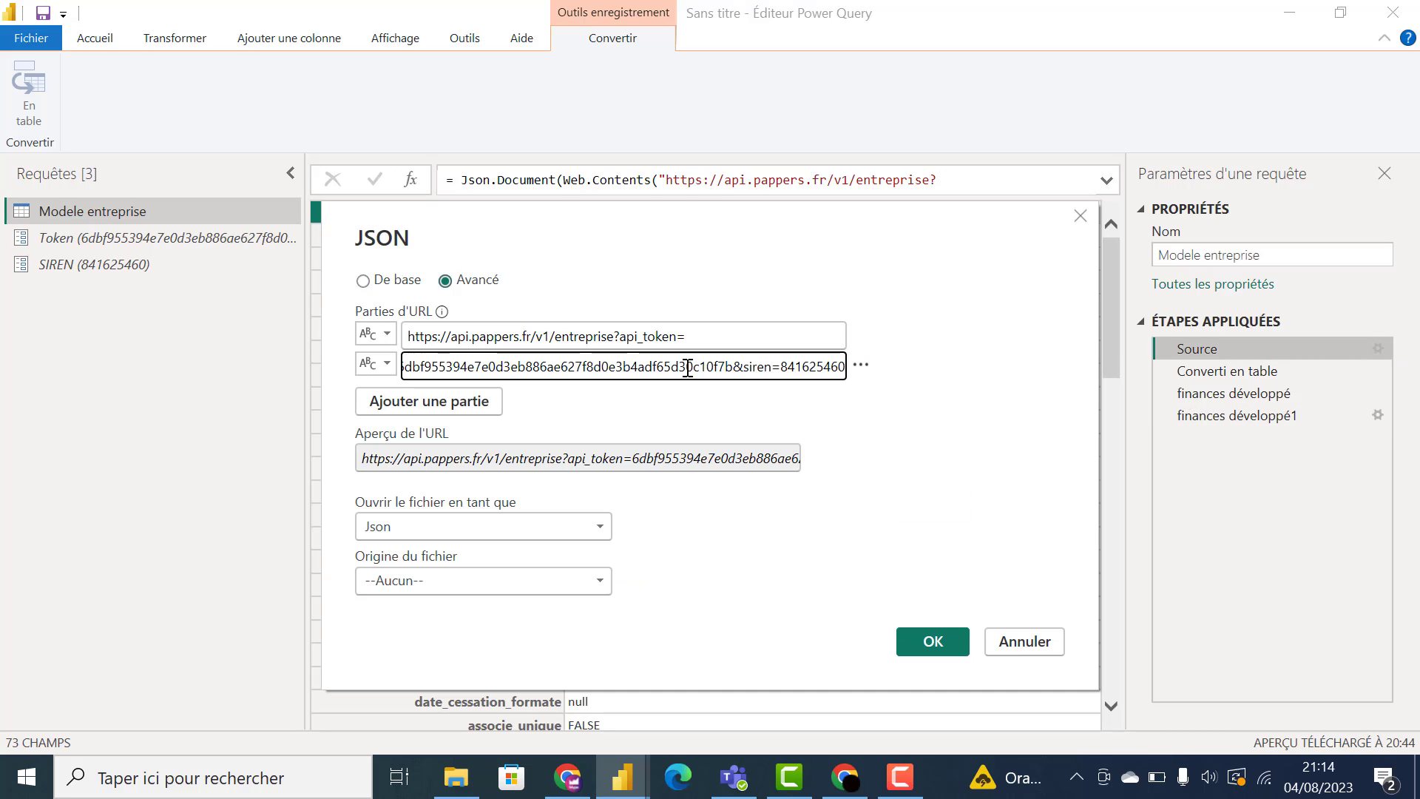
# Step: Add two more URL parts and move "&siren=" with the SIREN number into the third part
pyautogui.click(481, 405)
pyautogui.click(481, 430)
pyautogui.moveTo(734, 368); pyautogui.dragTo(910, 377)
pyautogui.hotkey('ctrl', 'x')
pyautogui.click(518, 397)
pyautogui.hotkey('ctrl', 'v')
# Step: Move the SIREN number into the fourth URL part and link the second and fourth parts to the Token and SIREN parameters
pyautogui.moveTo(456, 398); pyautogui.dragTo(518, 403)
pyautogui.hotkey('ctrl', 'x')
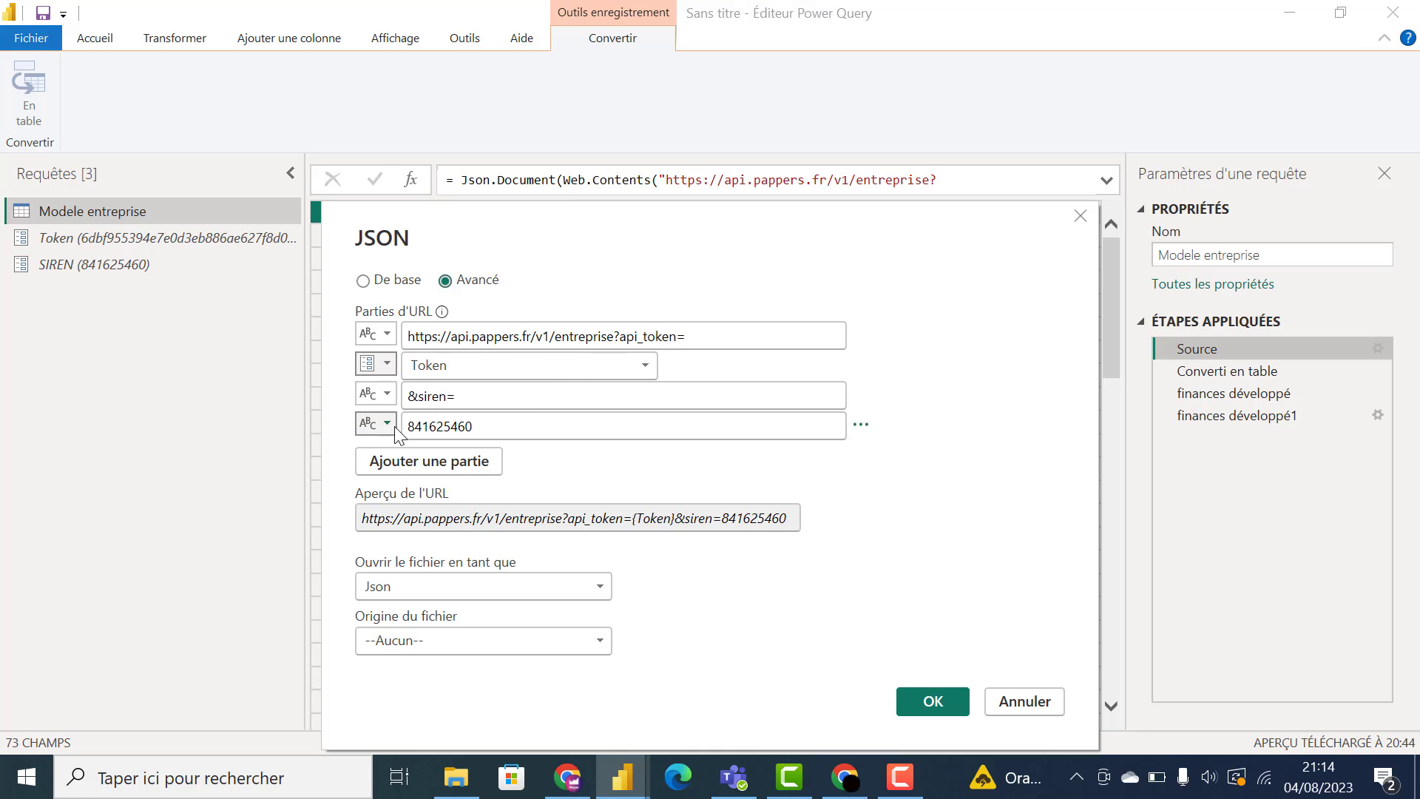
pyautogui.click(387, 423)
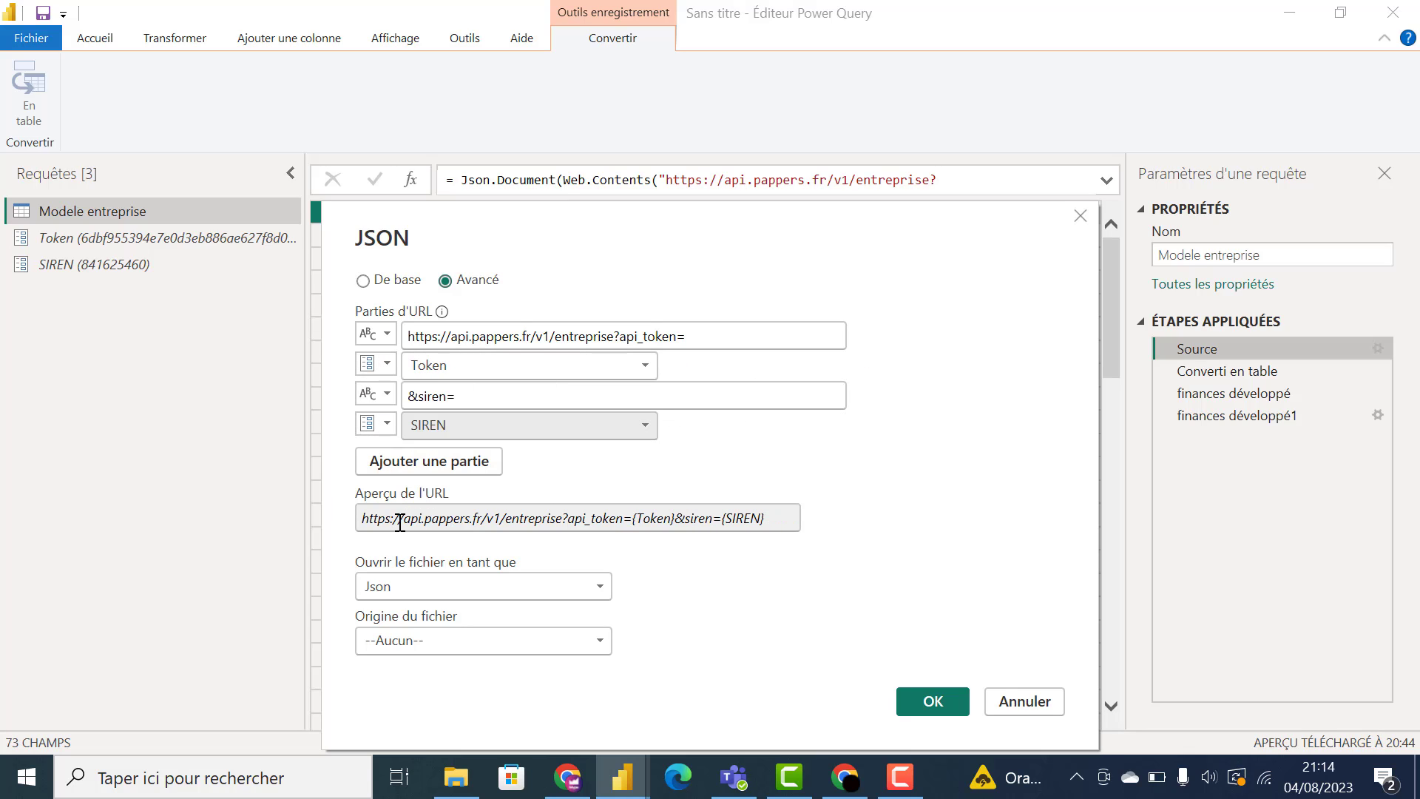
pyautogui.click(906, 702)
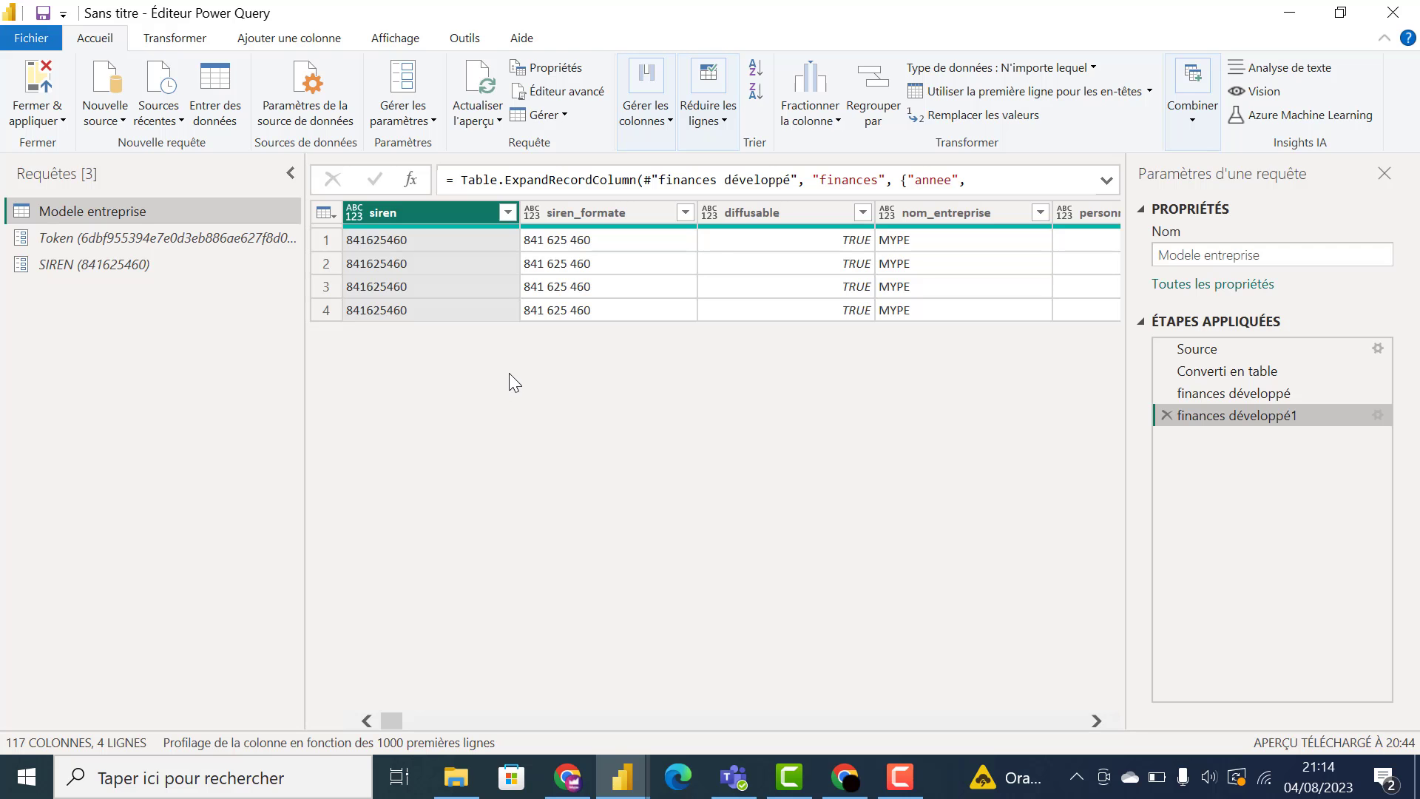
# Step: Create a function named "Fonction entreprise" from the Modele entreprise query
pyautogui.rightClick(108, 213)
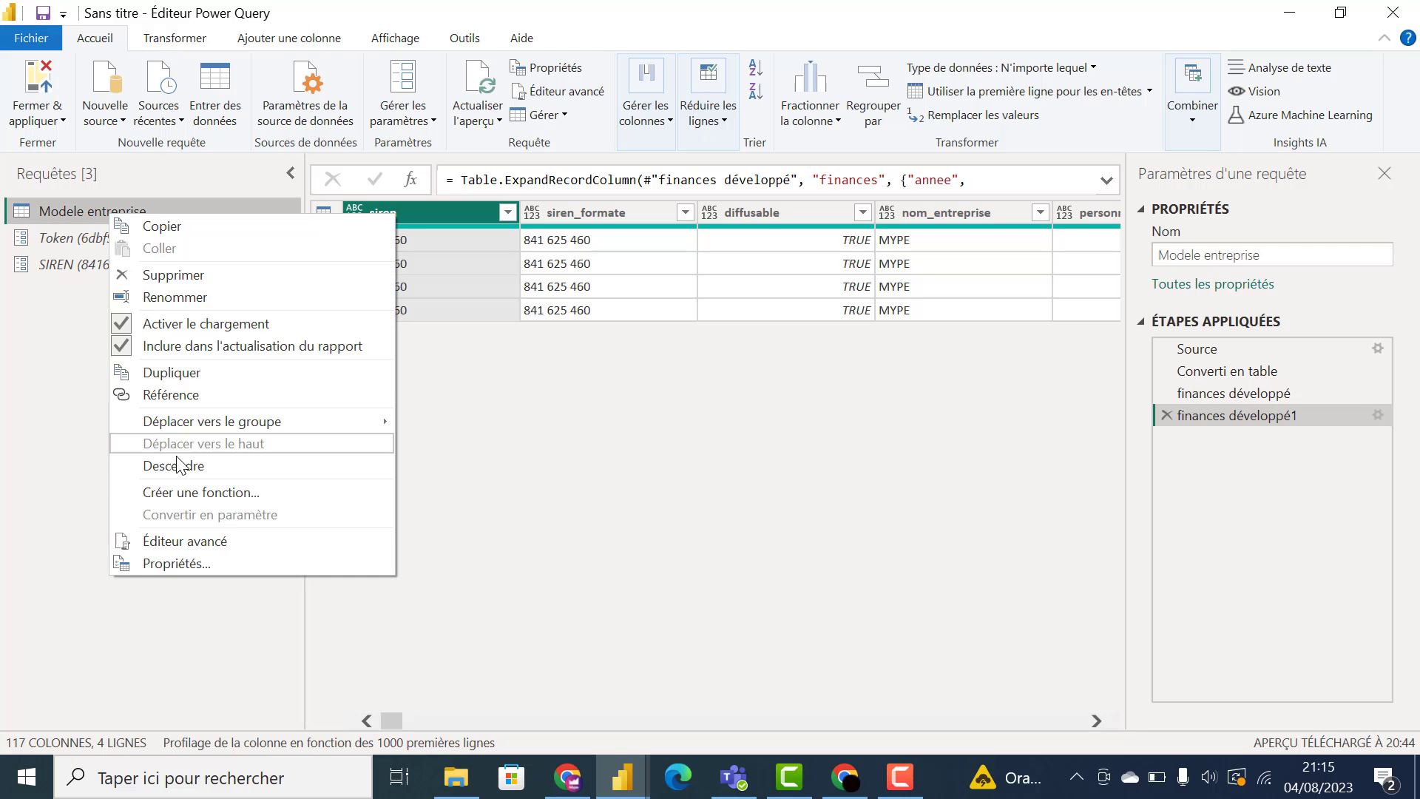
pyautogui.click(177, 491)
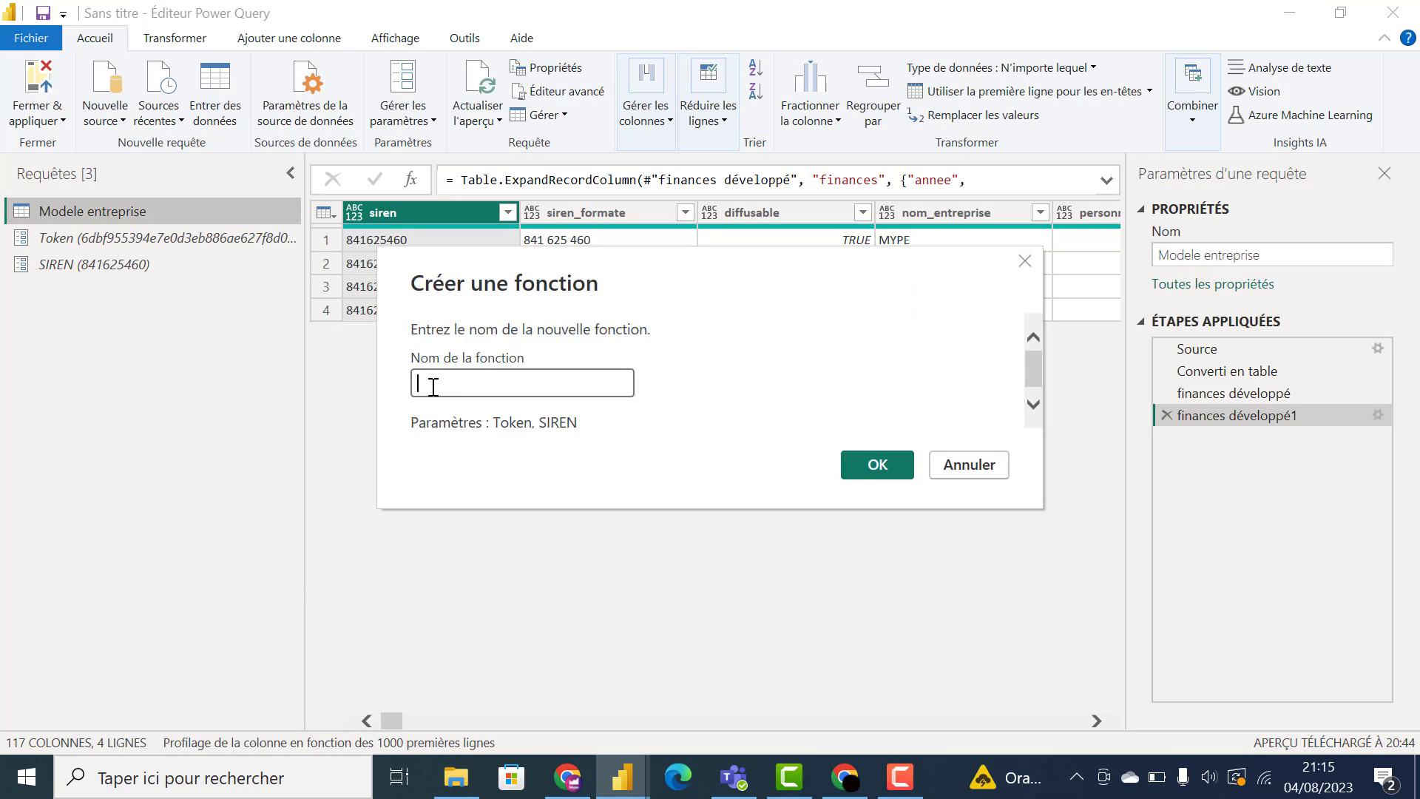
pyautogui.write('Fonction entreprise')
pyautogui.press('Return')
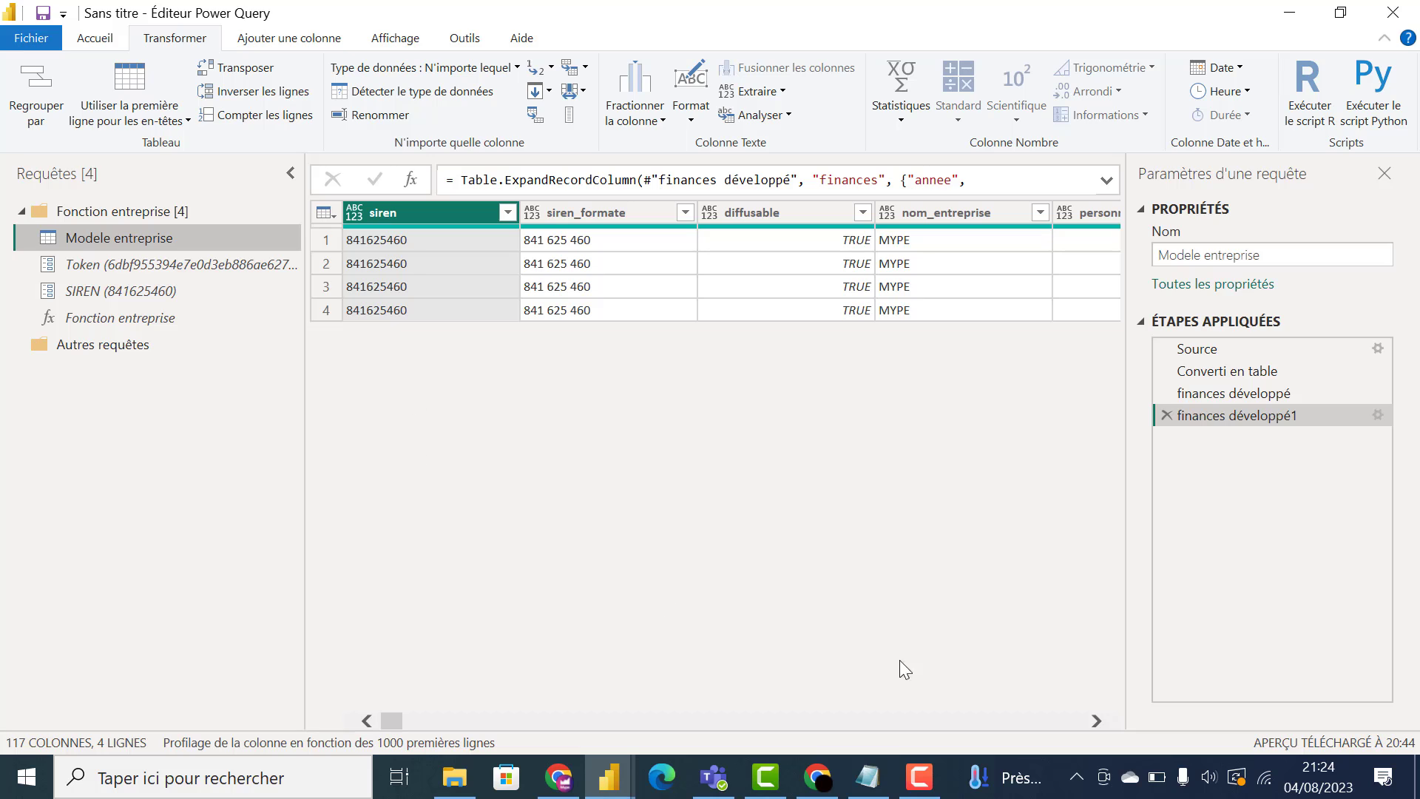
# Step: Check the training company list in Notepad and import Entreprise de formation.txt from the desktop as a new text query
pyautogui.click(867, 777)
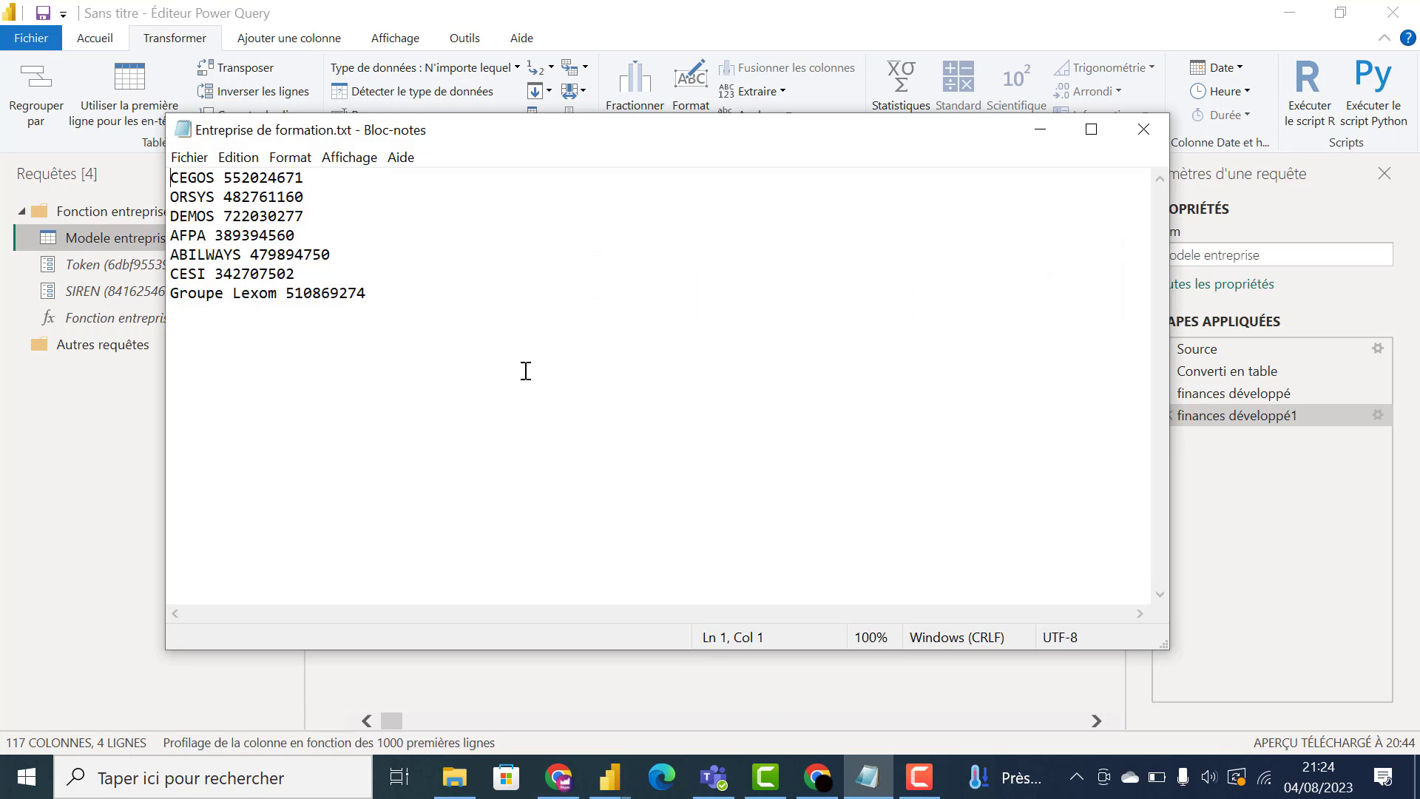
pyautogui.click(1038, 132)
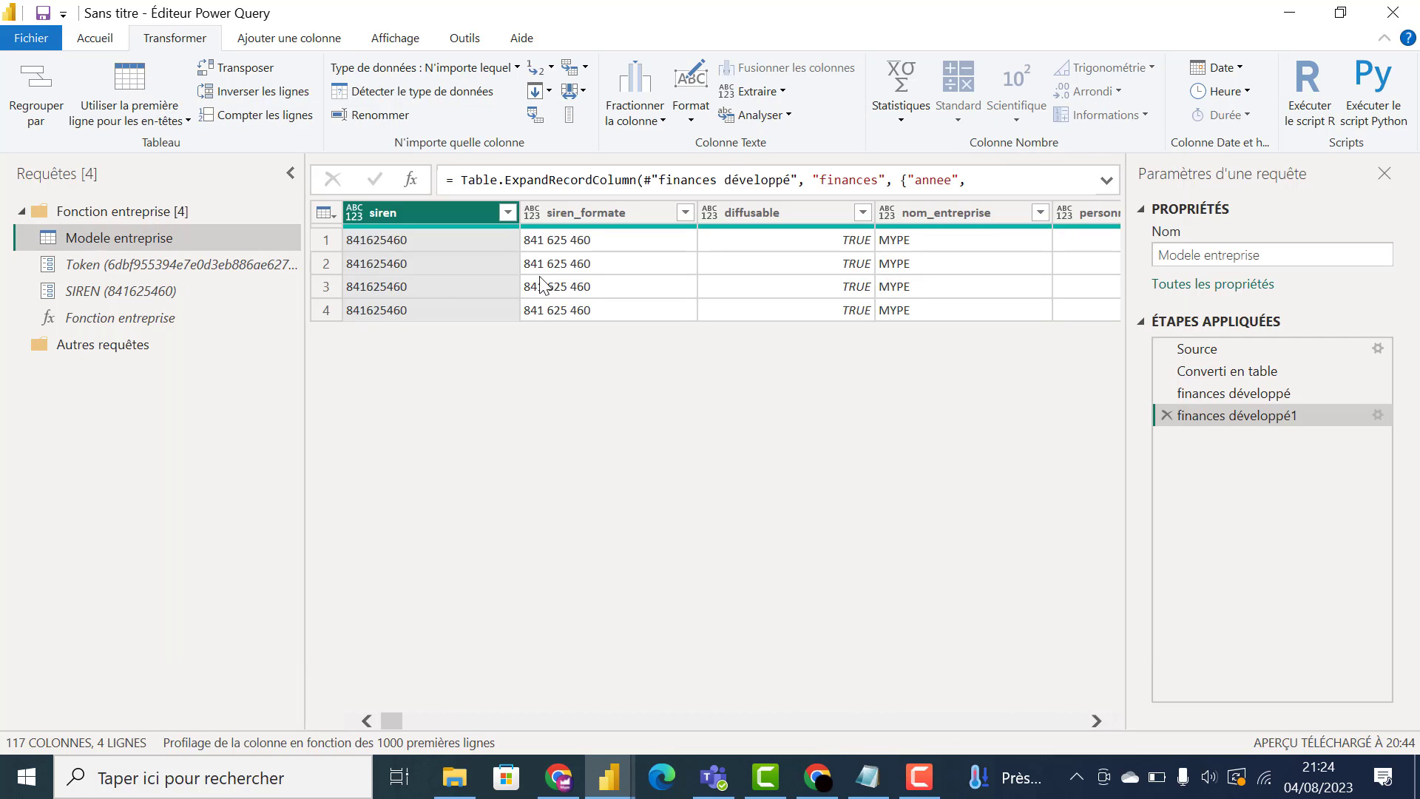
pyautogui.click(107, 28)
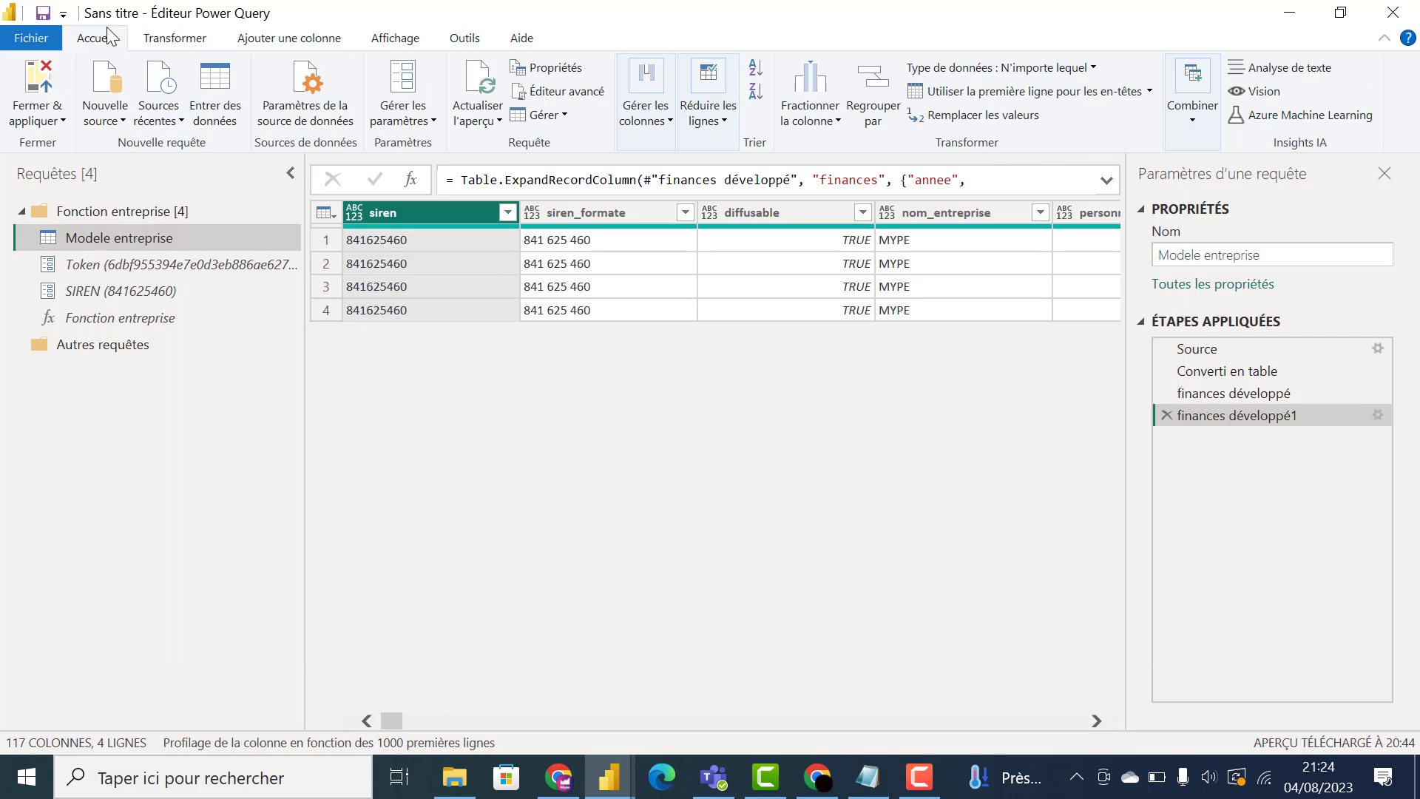
pyautogui.click(105, 111)
pyautogui.click(131, 324)
pyautogui.click(227, 259)
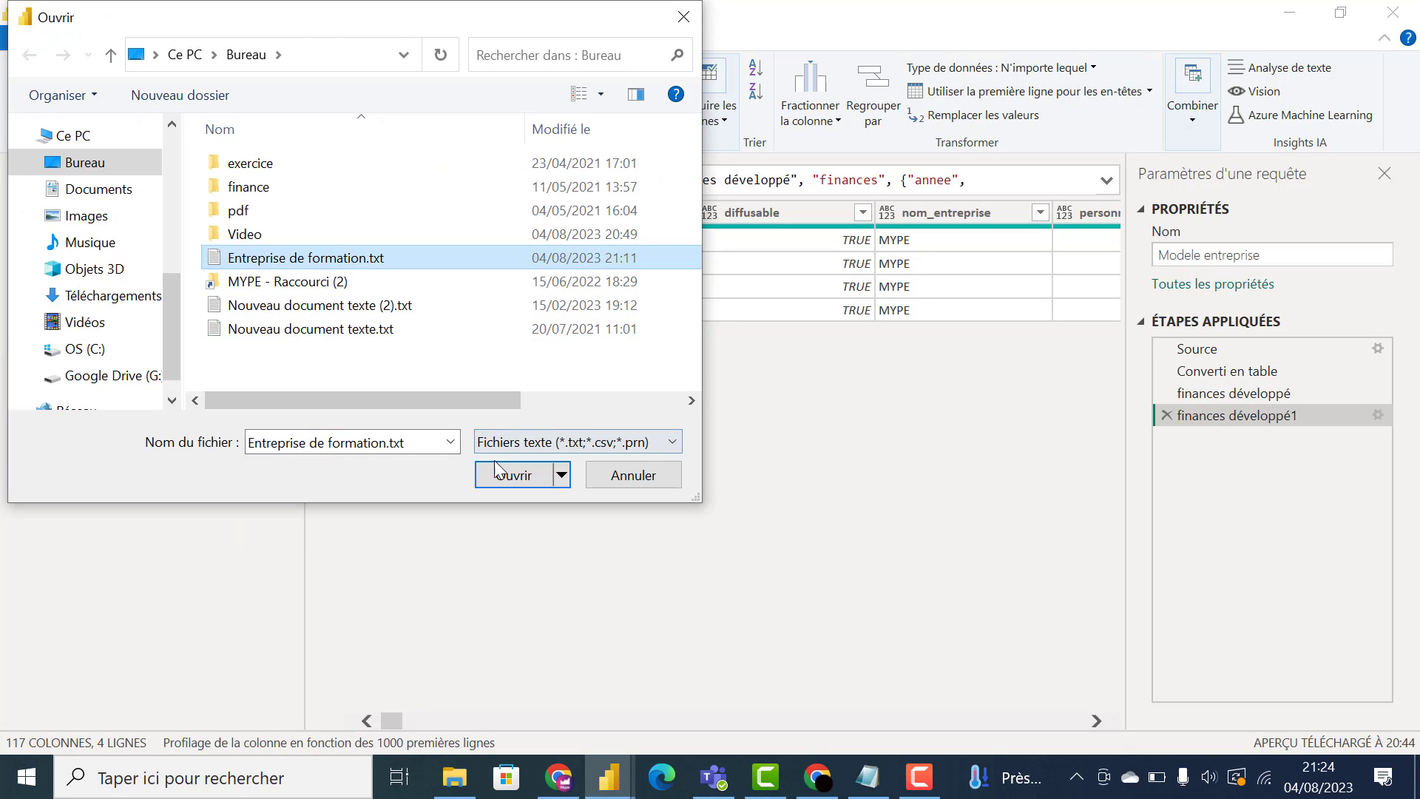
pyautogui.click(488, 467)
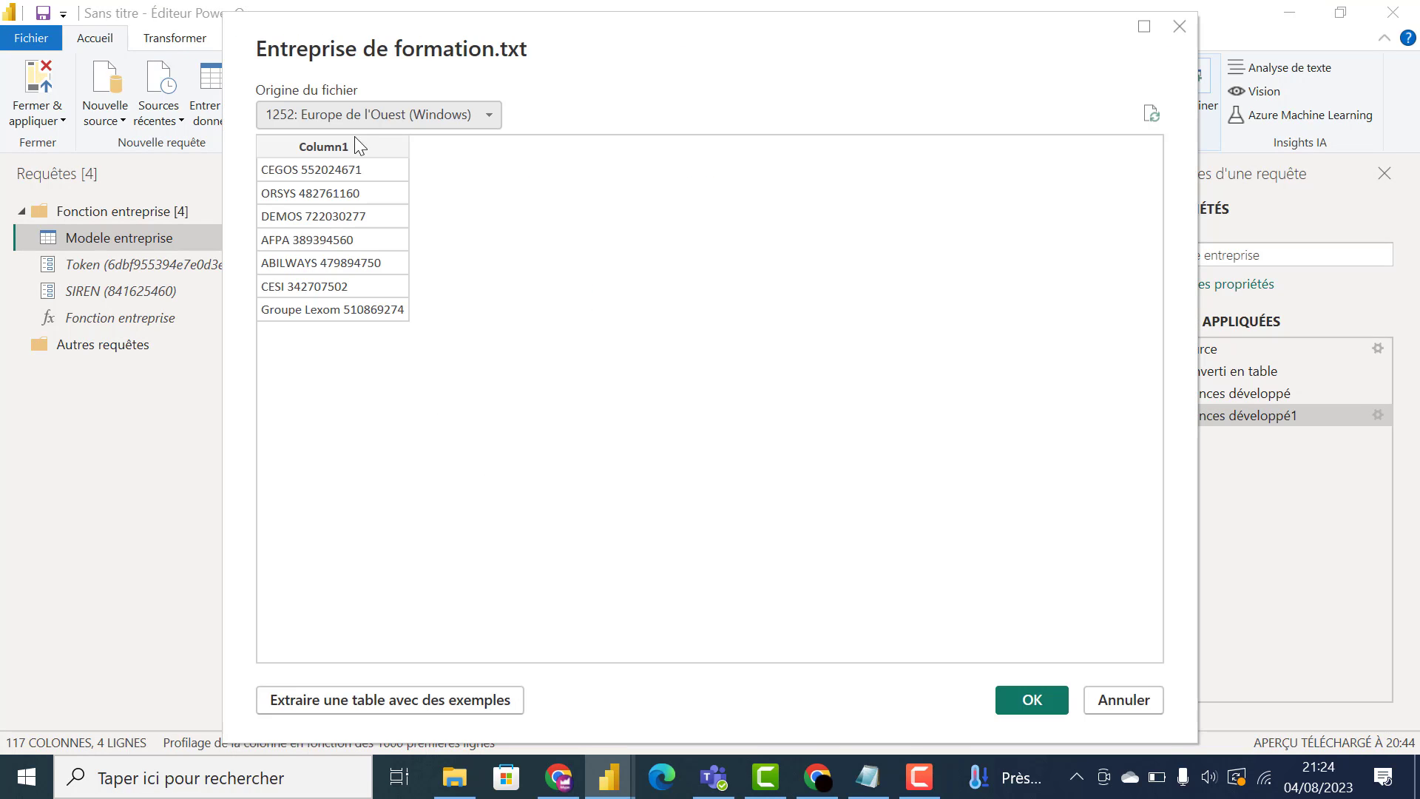
pyautogui.click(1009, 703)
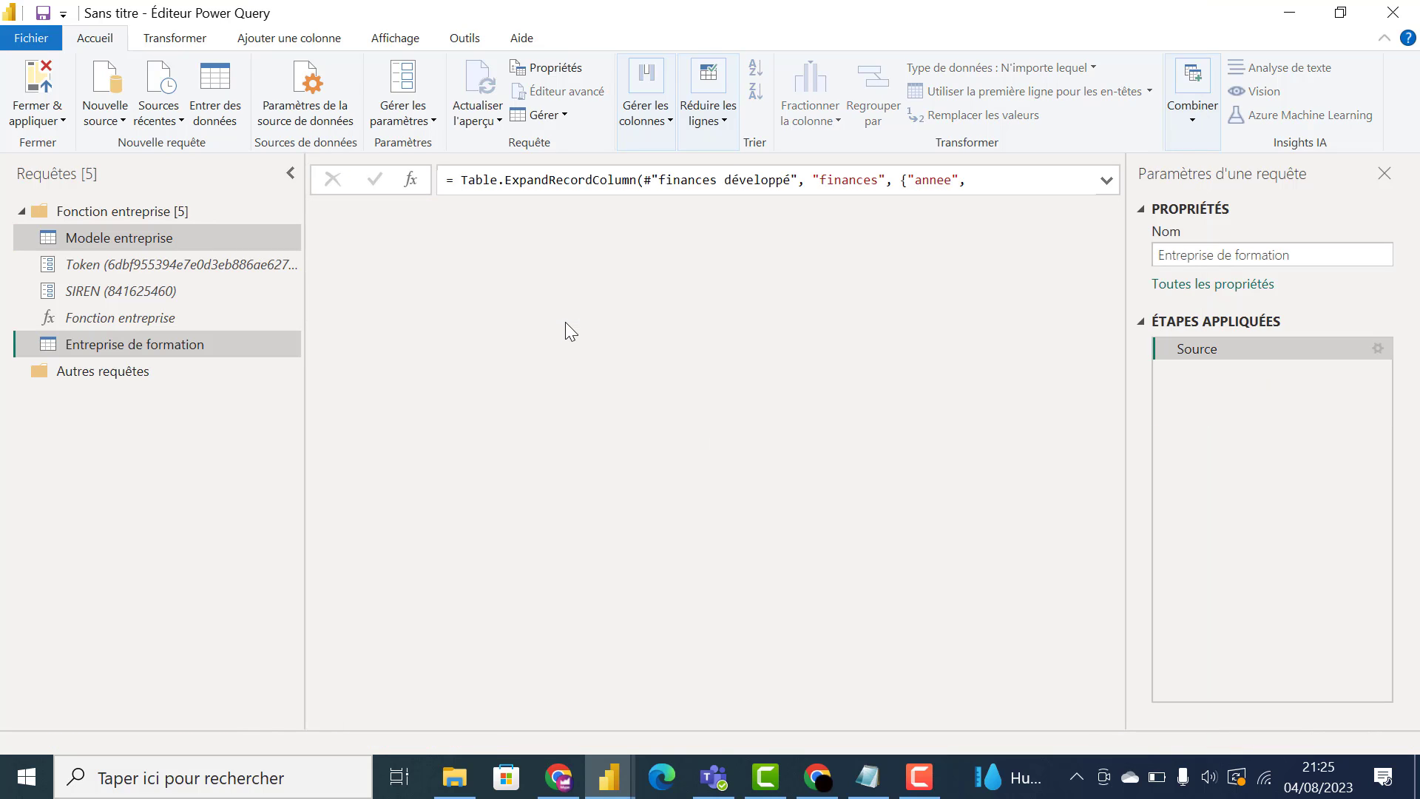
# Step: Rename the imported Entreprise de formation query as "BDD Entreprise"
pyautogui.doubleClick(111, 345)
pyautogui.write('BDD Entre')
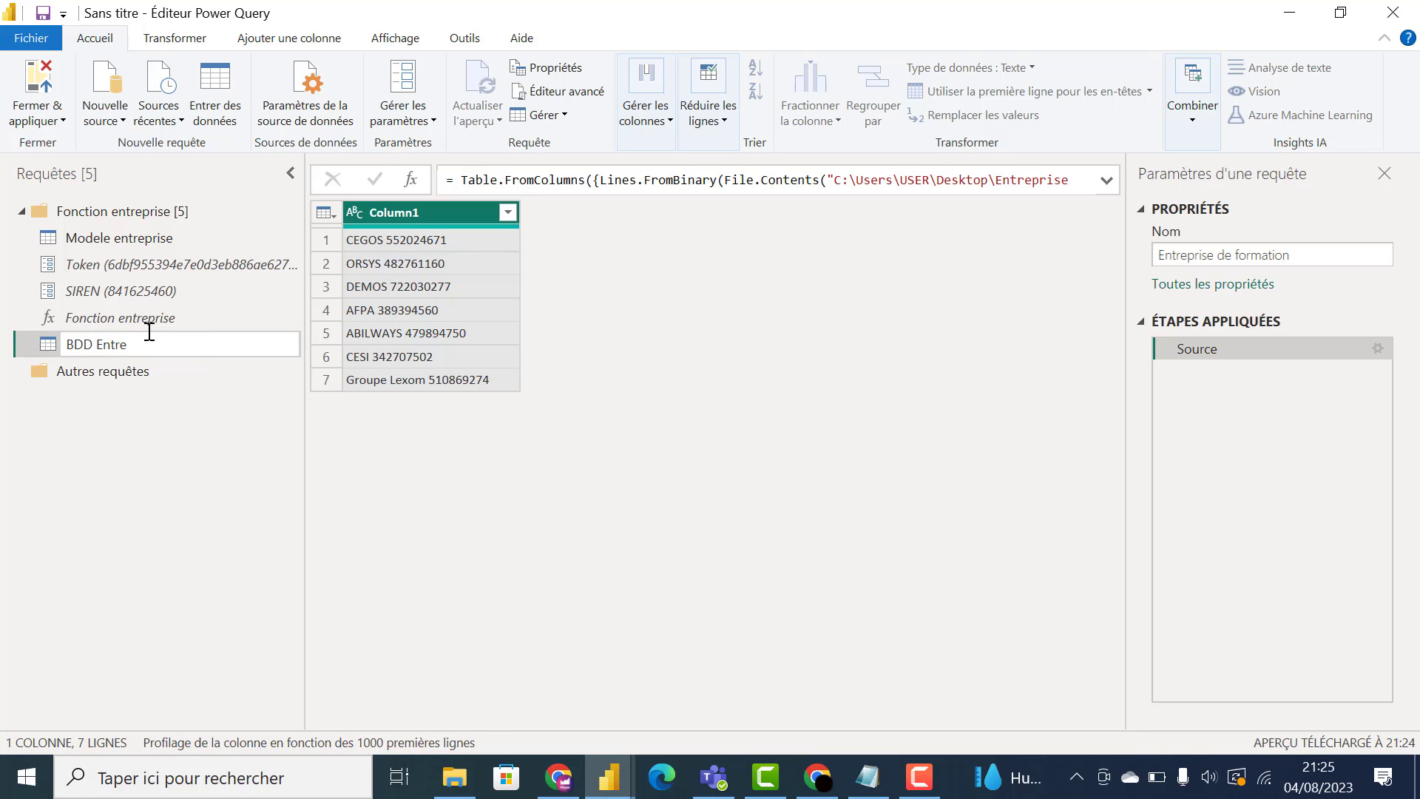
pyautogui.write('prise')
pyautogui.press('Return')
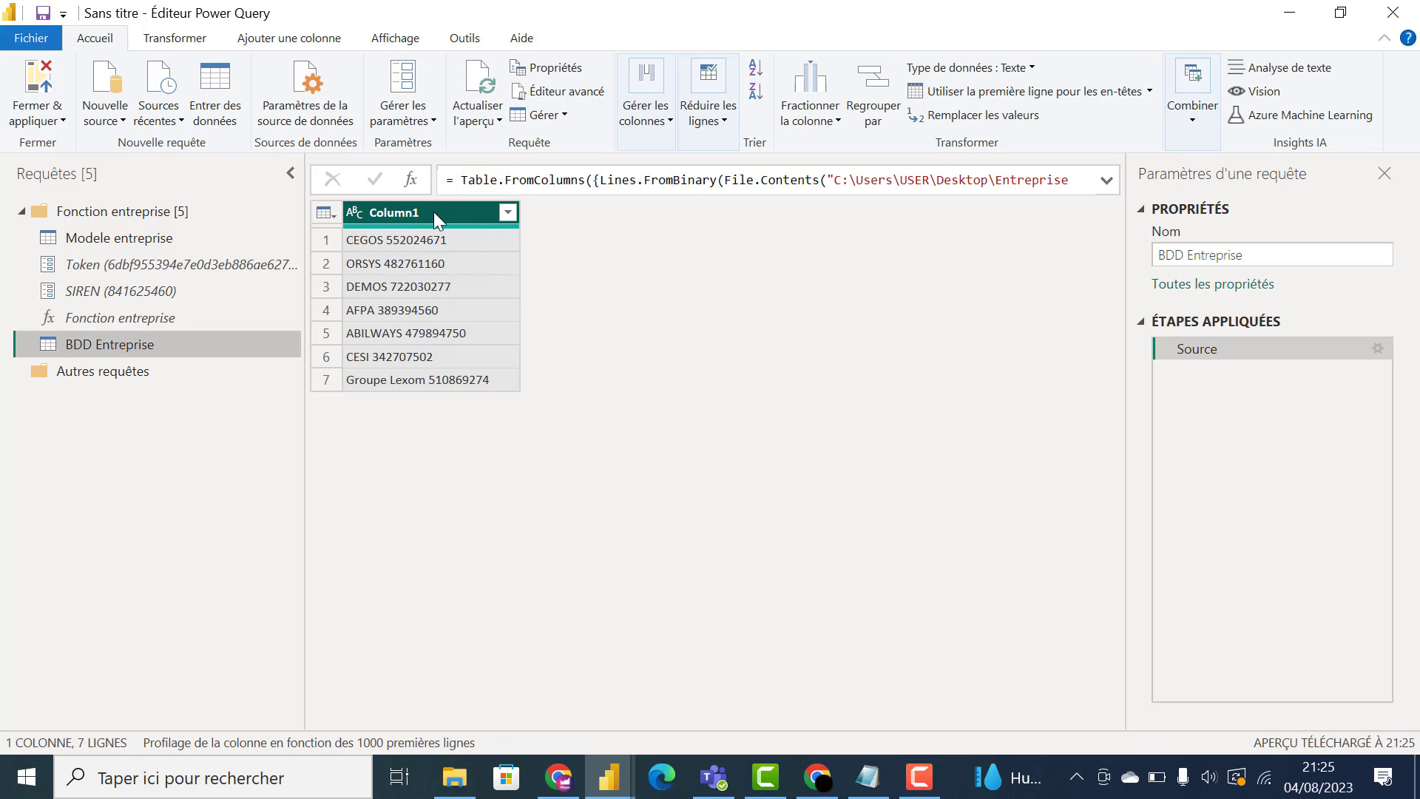
# Step: Split Column1 at the transitions from non-digit to digit and remove the column holding the company names
pyautogui.click(818, 123)
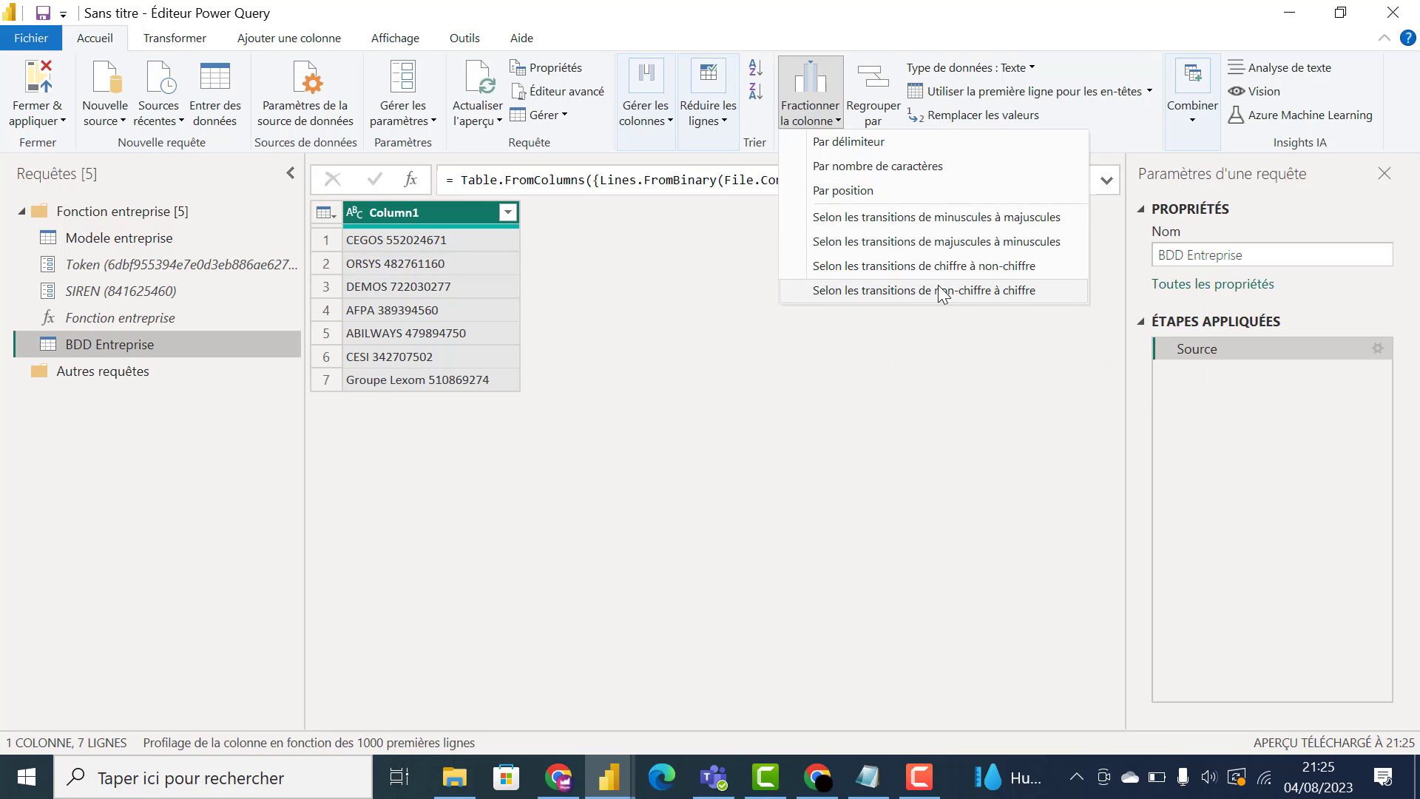
pyautogui.click(998, 294)
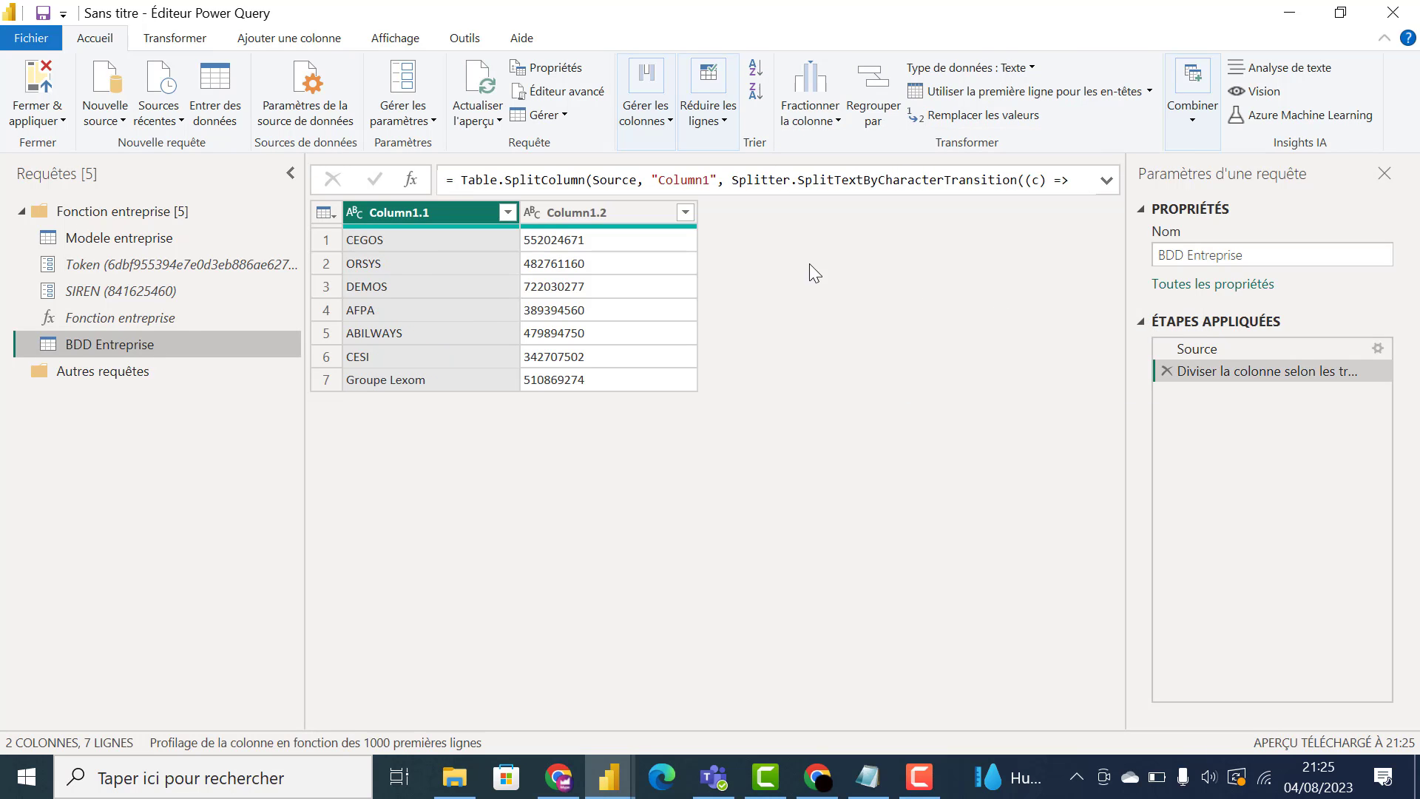
pyautogui.click(455, 214)
pyautogui.press('Delete')
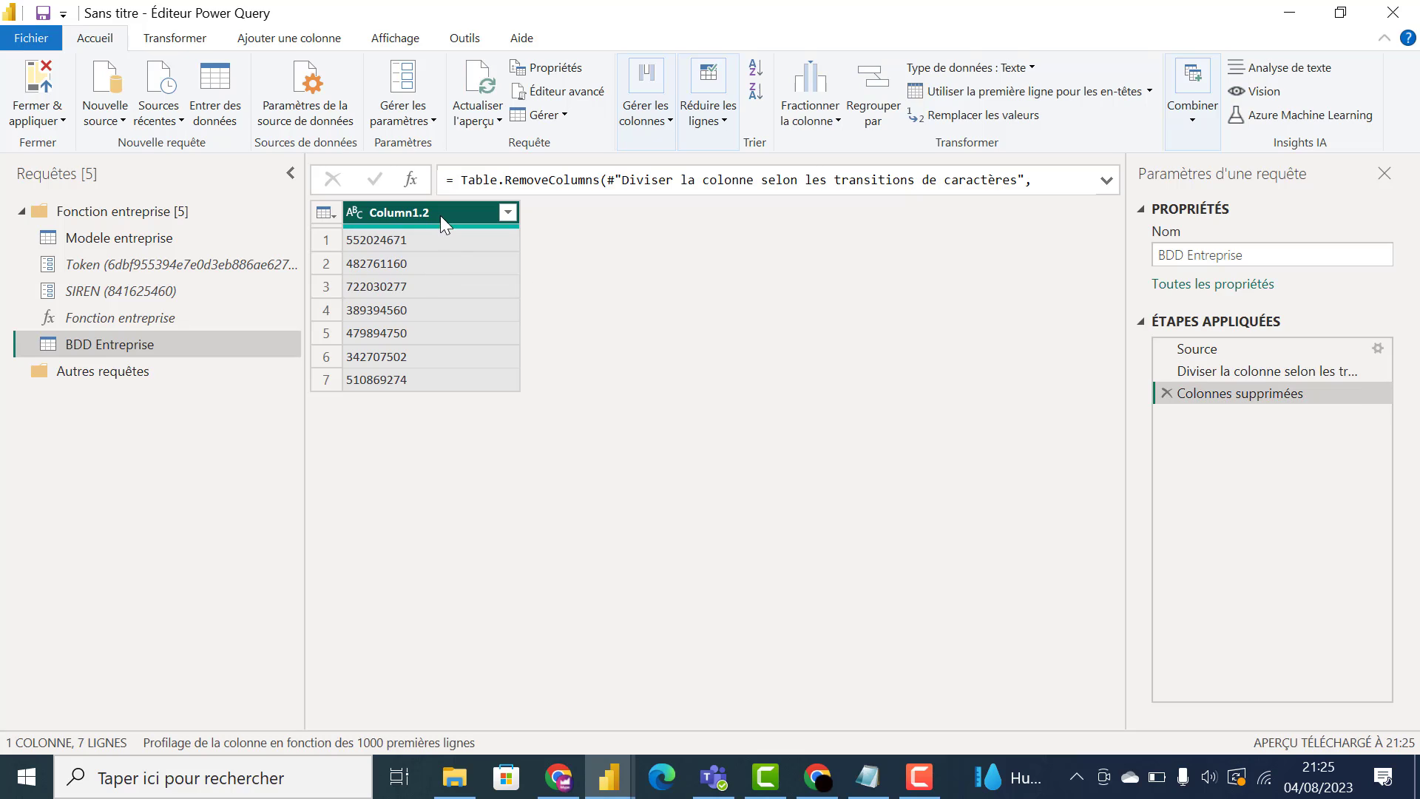
# Step: Rename the remaining column of BDD Entreprise as "siren"
pyautogui.doubleClick(441, 213)
pyautogui.write('siren')
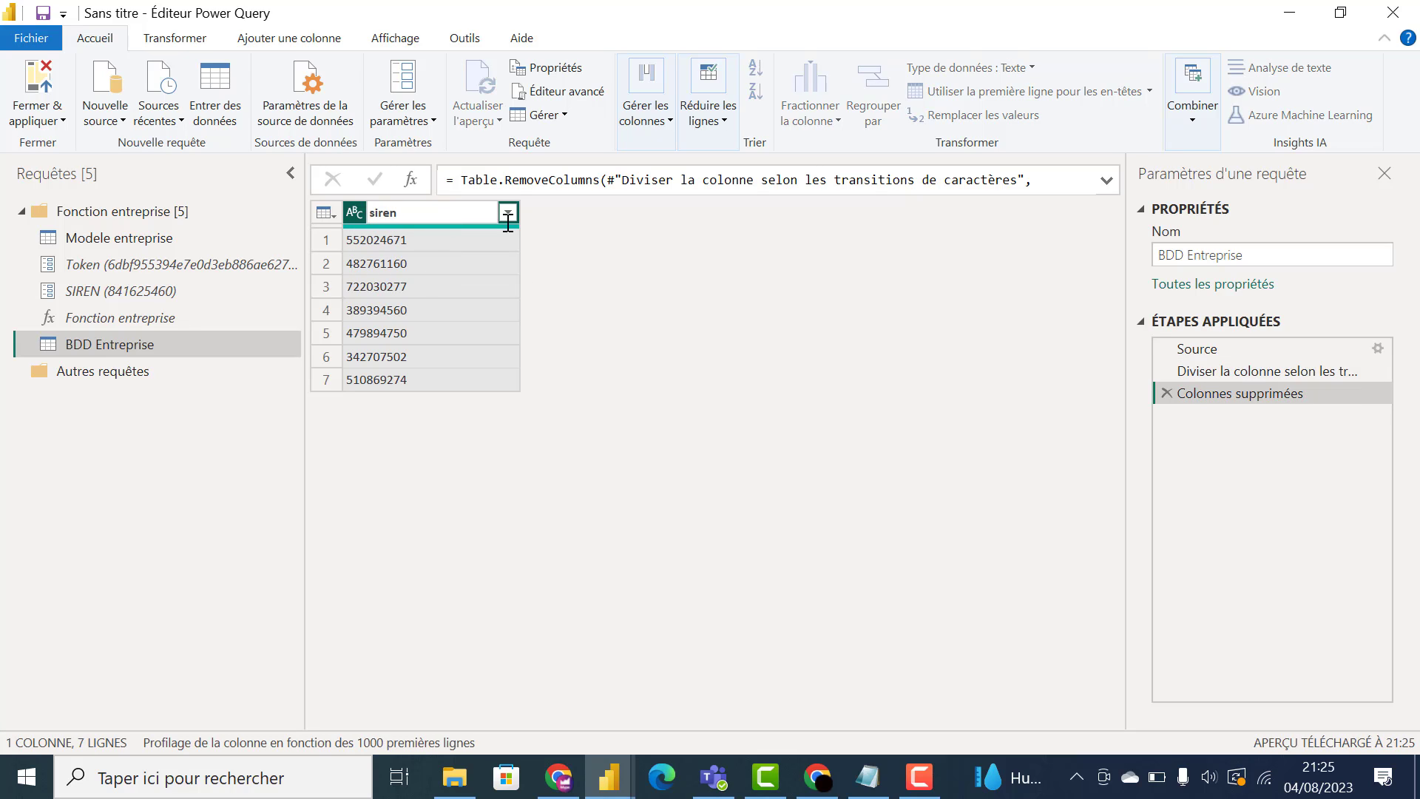
pyautogui.press('Return')
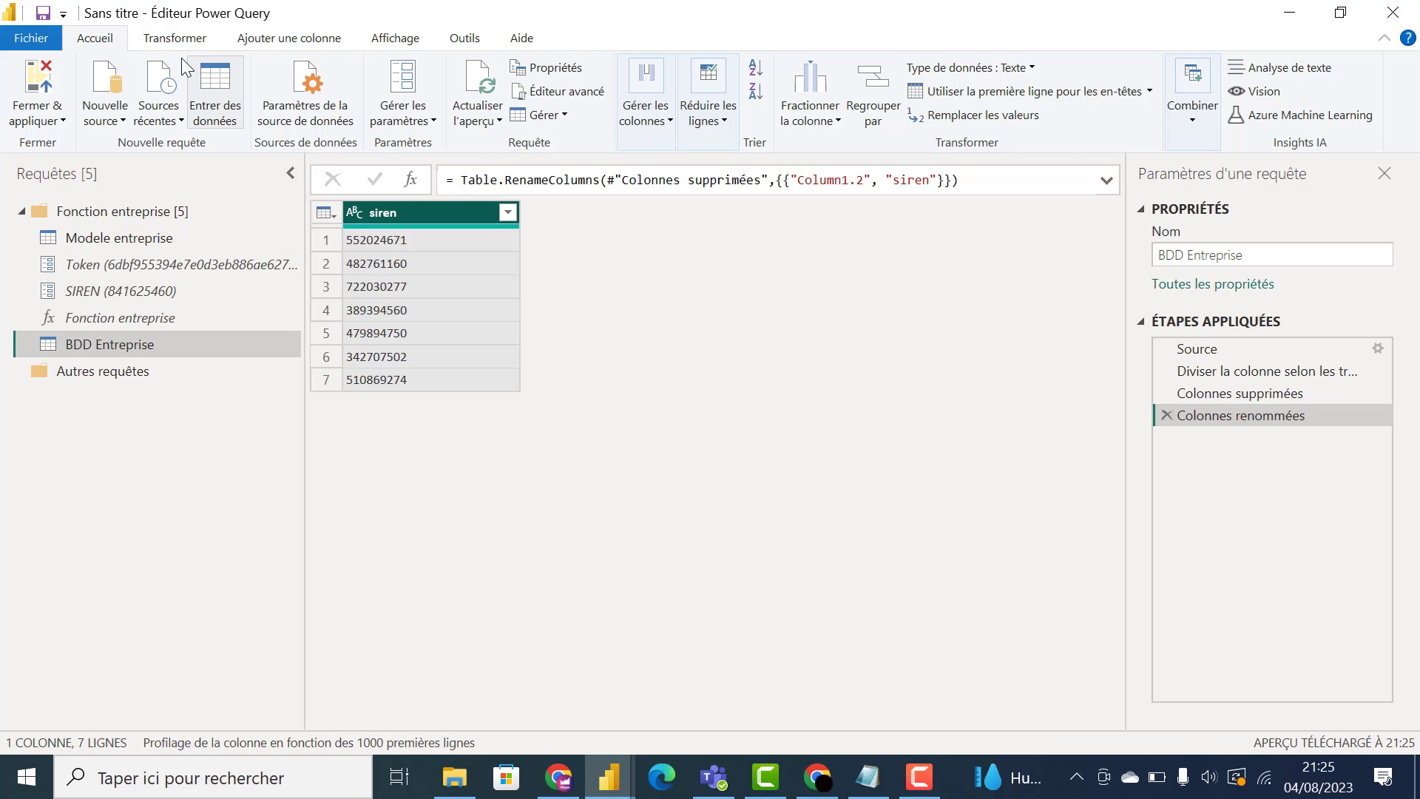
# Step: Set up a custom function call with Fonction entreprise and feed its SIREN parameter from the siren column
pyautogui.click(289, 37)
pyautogui.click(255, 73)
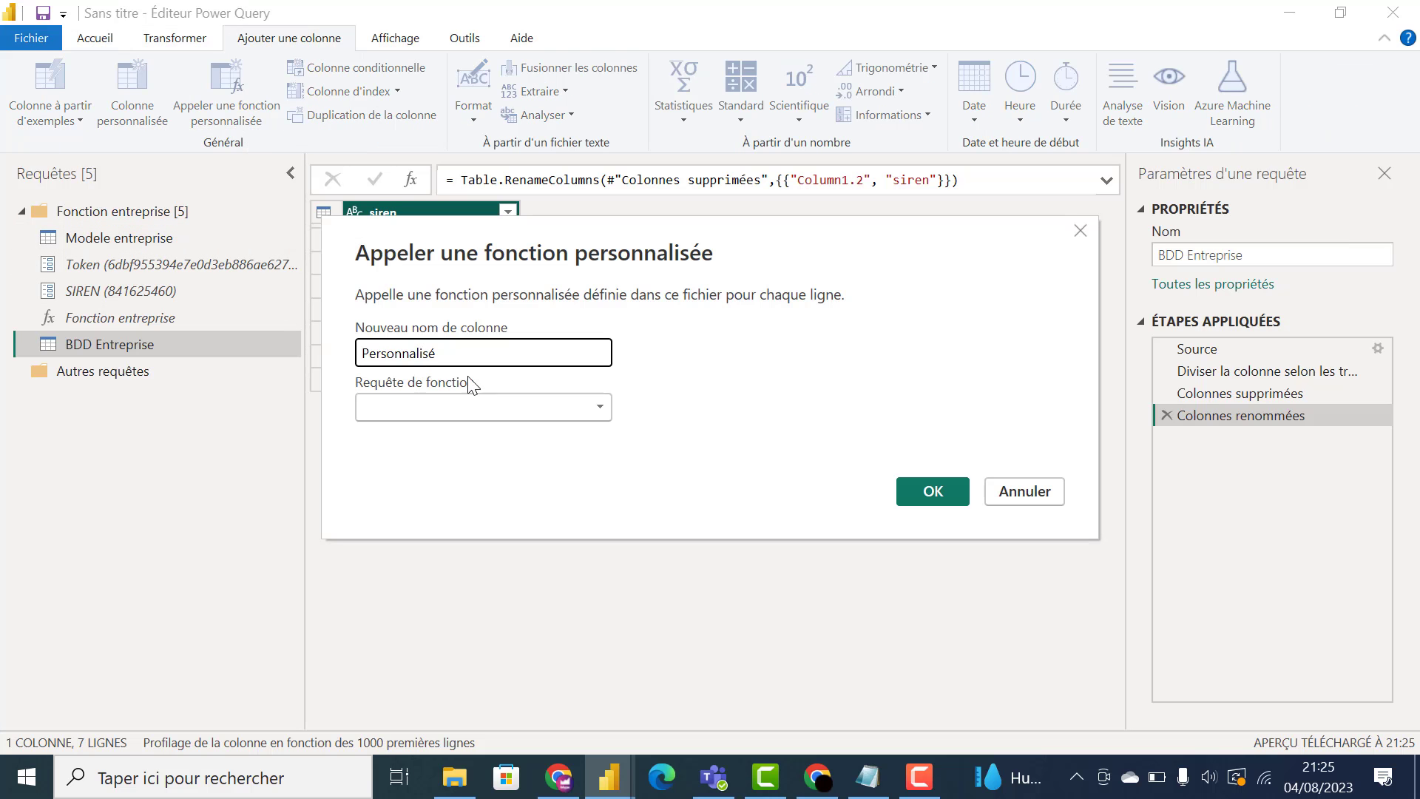
pyautogui.click(444, 407)
pyautogui.click(410, 433)
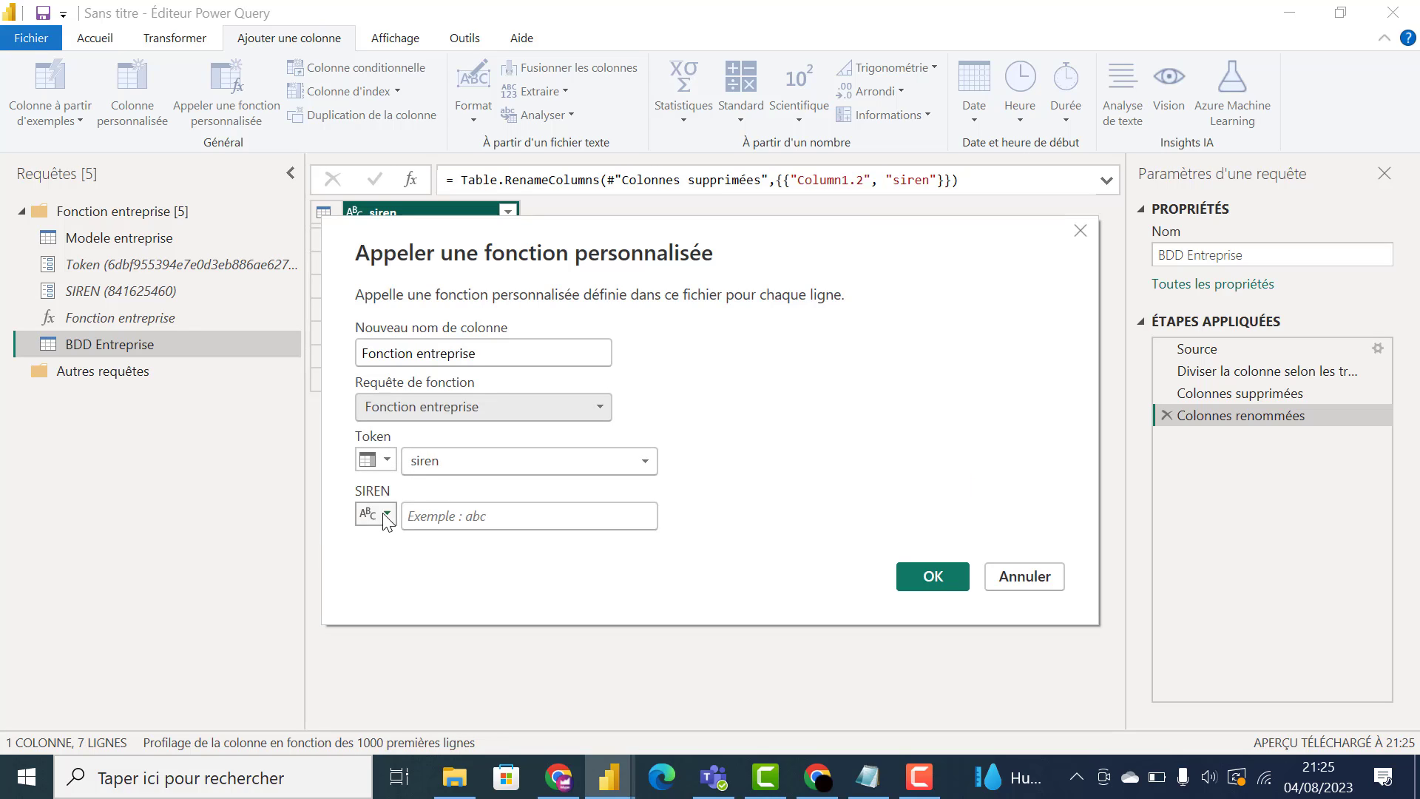
pyautogui.click(388, 460)
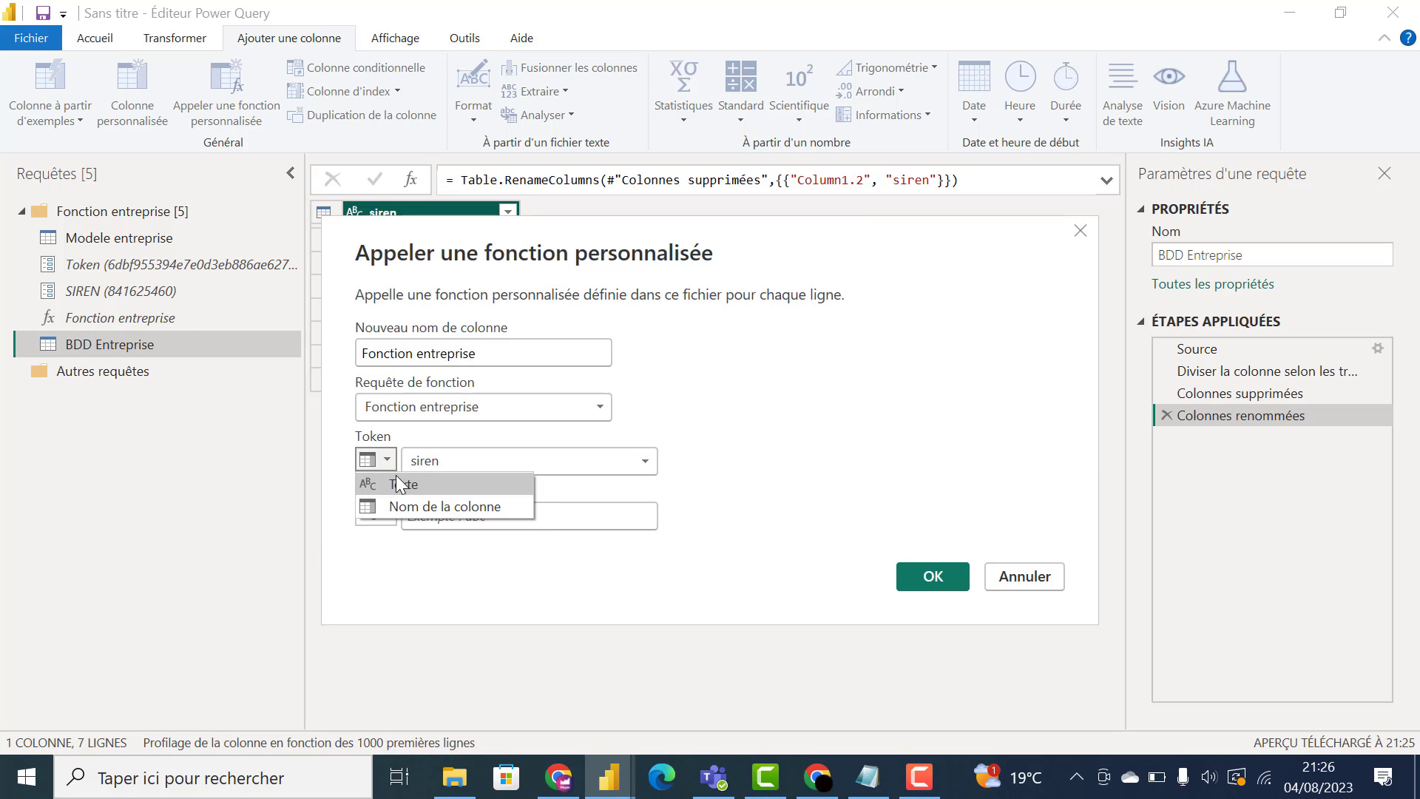
pyautogui.click(396, 506)
pyautogui.click(401, 560)
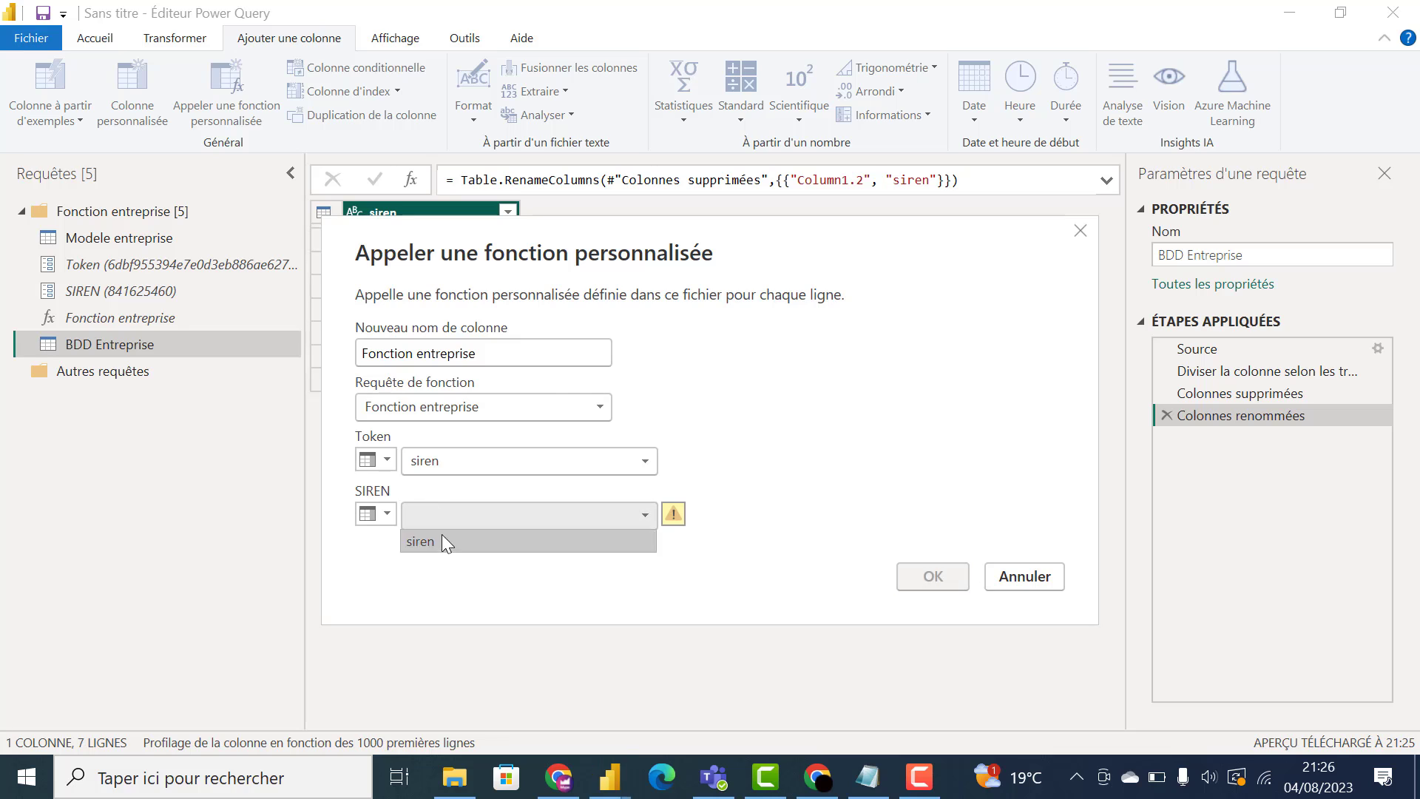
pyautogui.click(442, 542)
# Step: Make the Token parameter a text value, paste in the API token copied from the Pappers URL in the browser, and apply the function call
pyautogui.click(376, 460)
pyautogui.click(403, 483)
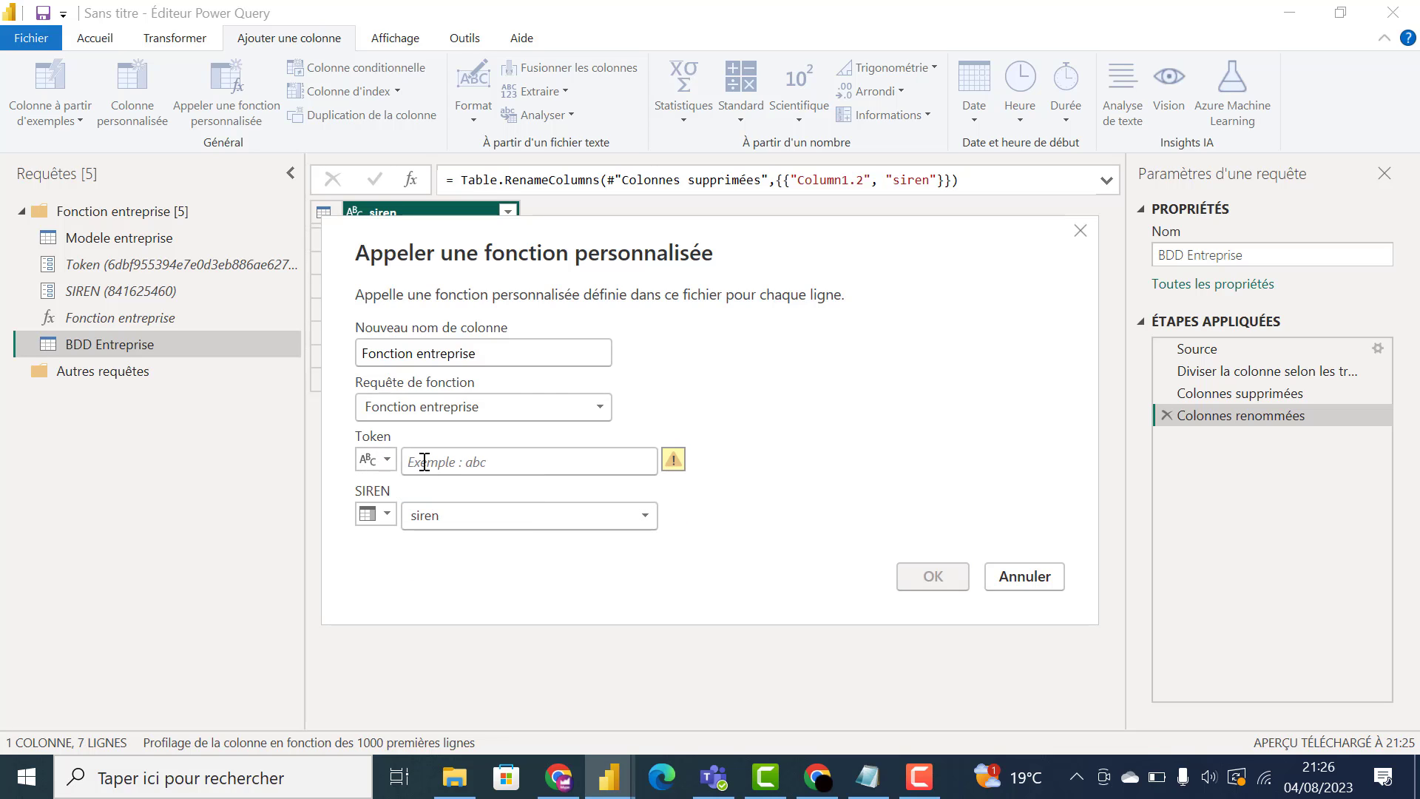
pyautogui.click(559, 776)
pyautogui.click(215, 20)
pyautogui.moveTo(482, 62); pyautogui.dragTo(888, 75)
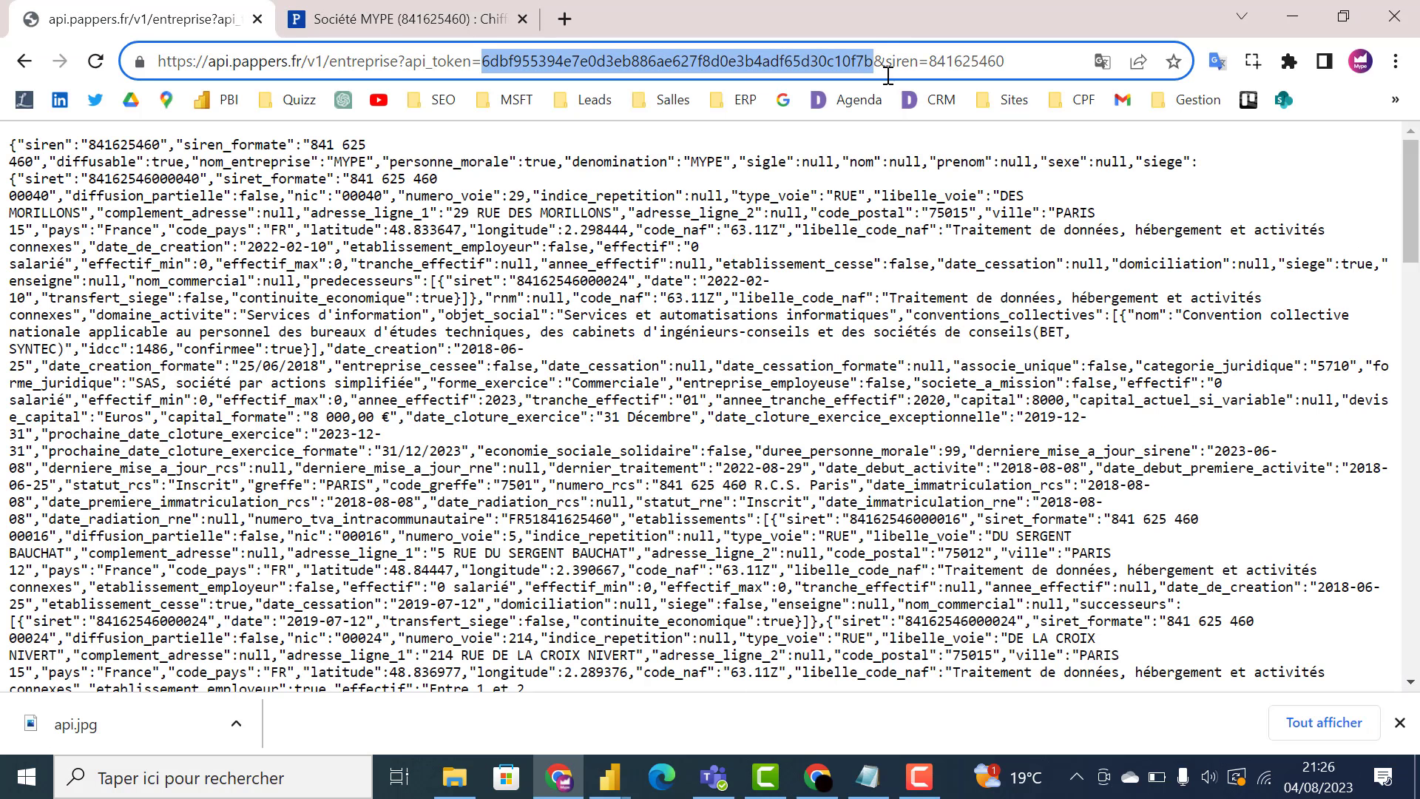
pyautogui.hotkey('ctrl', 'c')
pyautogui.click(609, 777)
pyautogui.hotkey('ctrl', 'v')
pyautogui.click(925, 575)
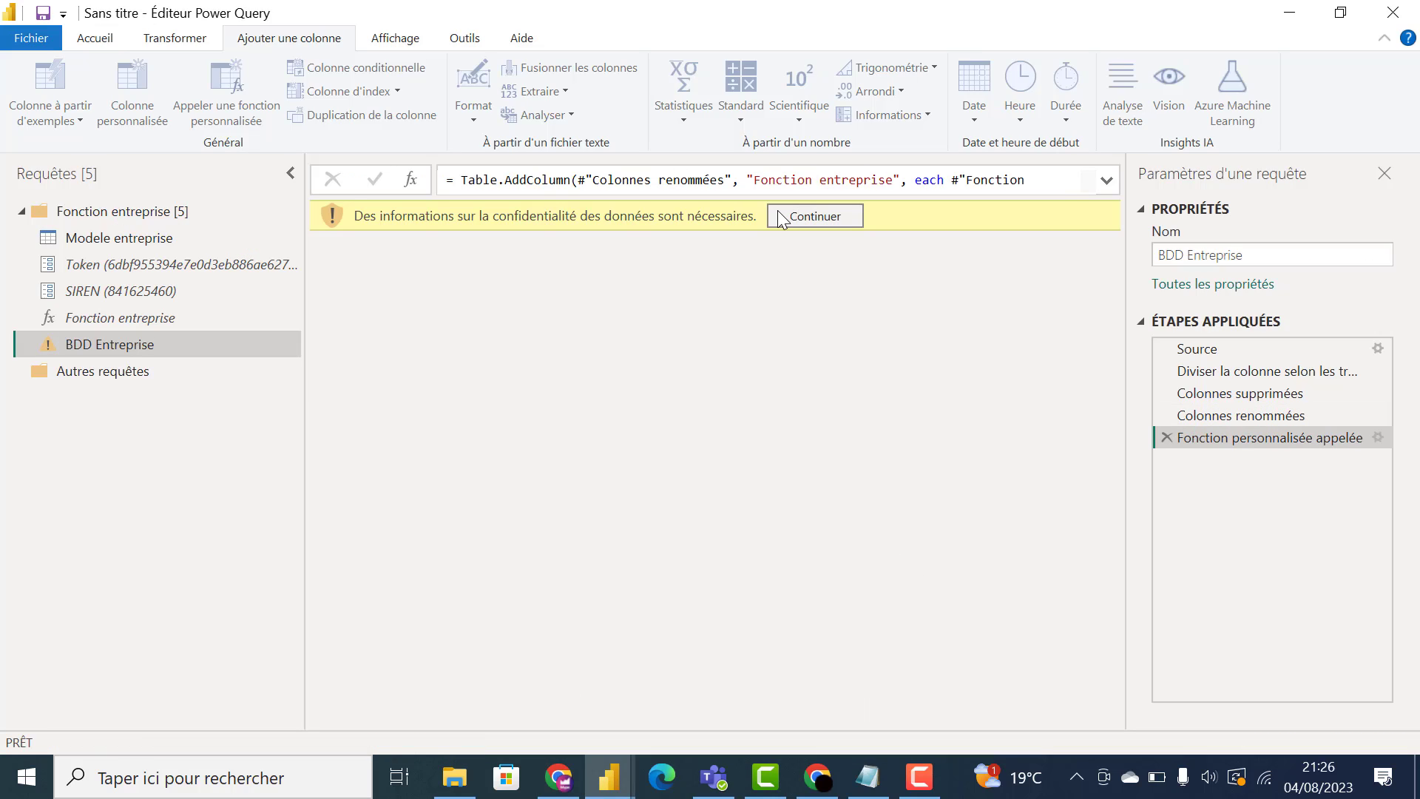
# Step: Supply the data privacy information required for the function call and save it
pyautogui.click(780, 214)
pyautogui.click(396, 360)
pyautogui.click(910, 526)
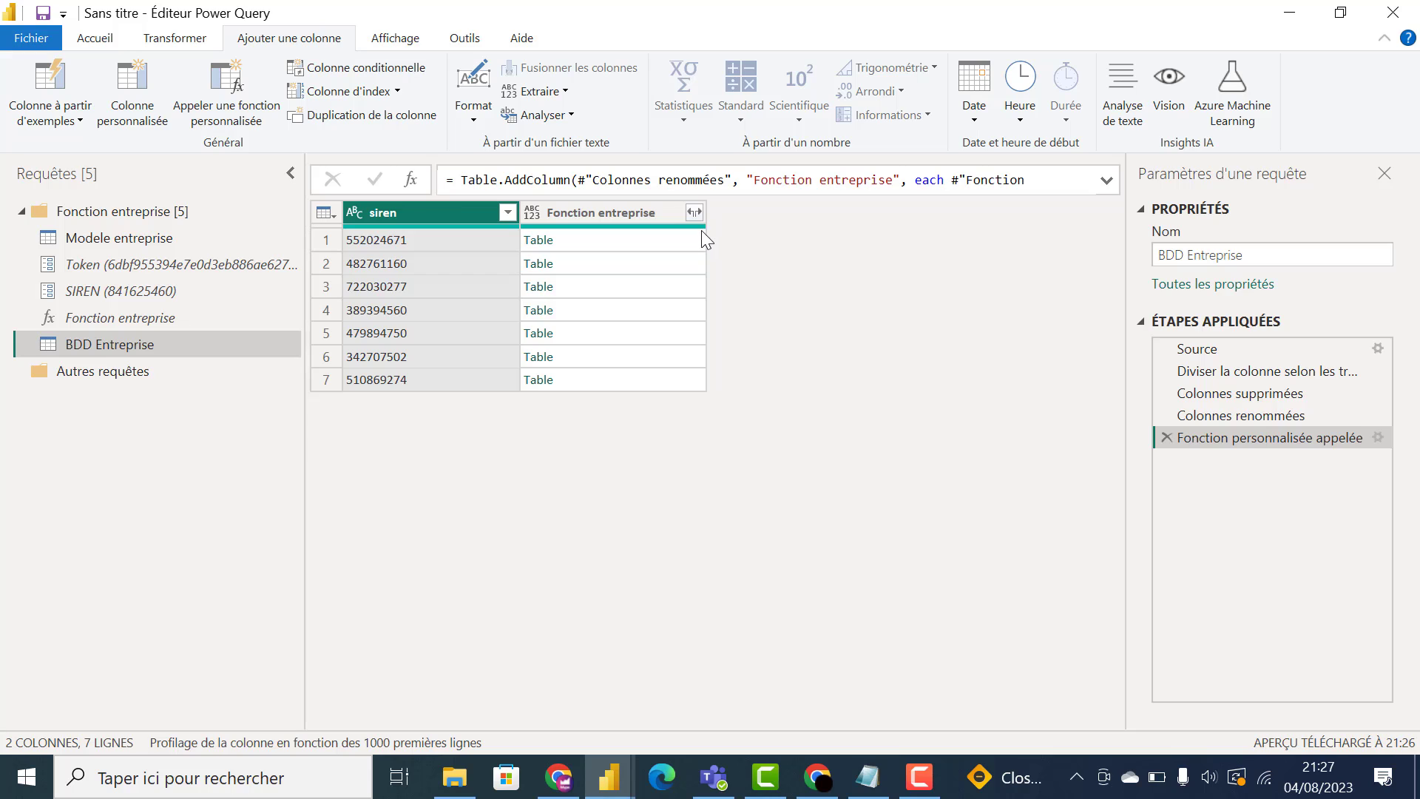
# Step: Expand all fields of the Fonction entreprise column without the original name as prefix and remove the duplicate siren.1 column
pyautogui.click(695, 211)
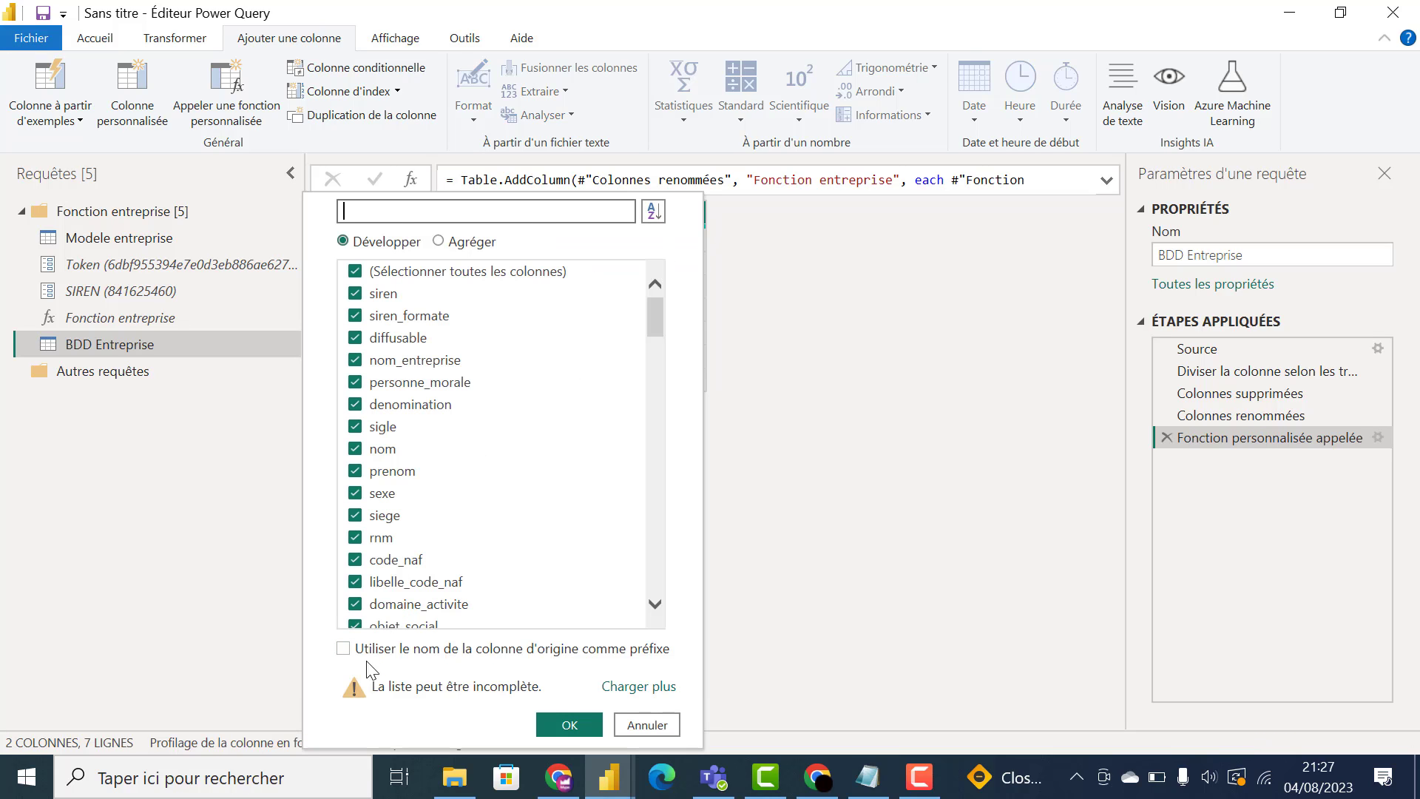
pyautogui.click(575, 724)
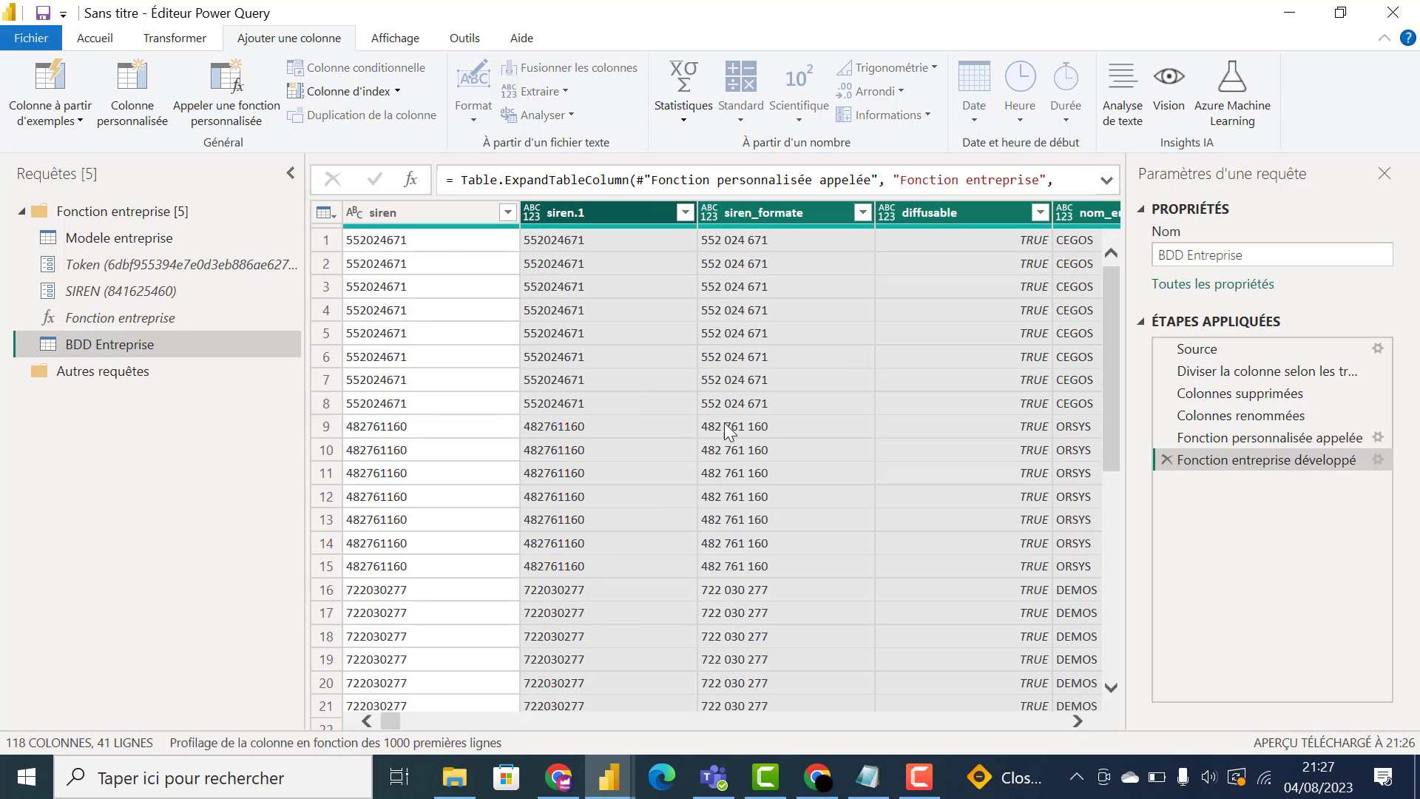
pyautogui.moveTo(392, 722)
pyautogui.mouseDown()
pyautogui.moveTo(419, 726)
pyautogui.moveTo(384, 733)
pyautogui.mouseUp()
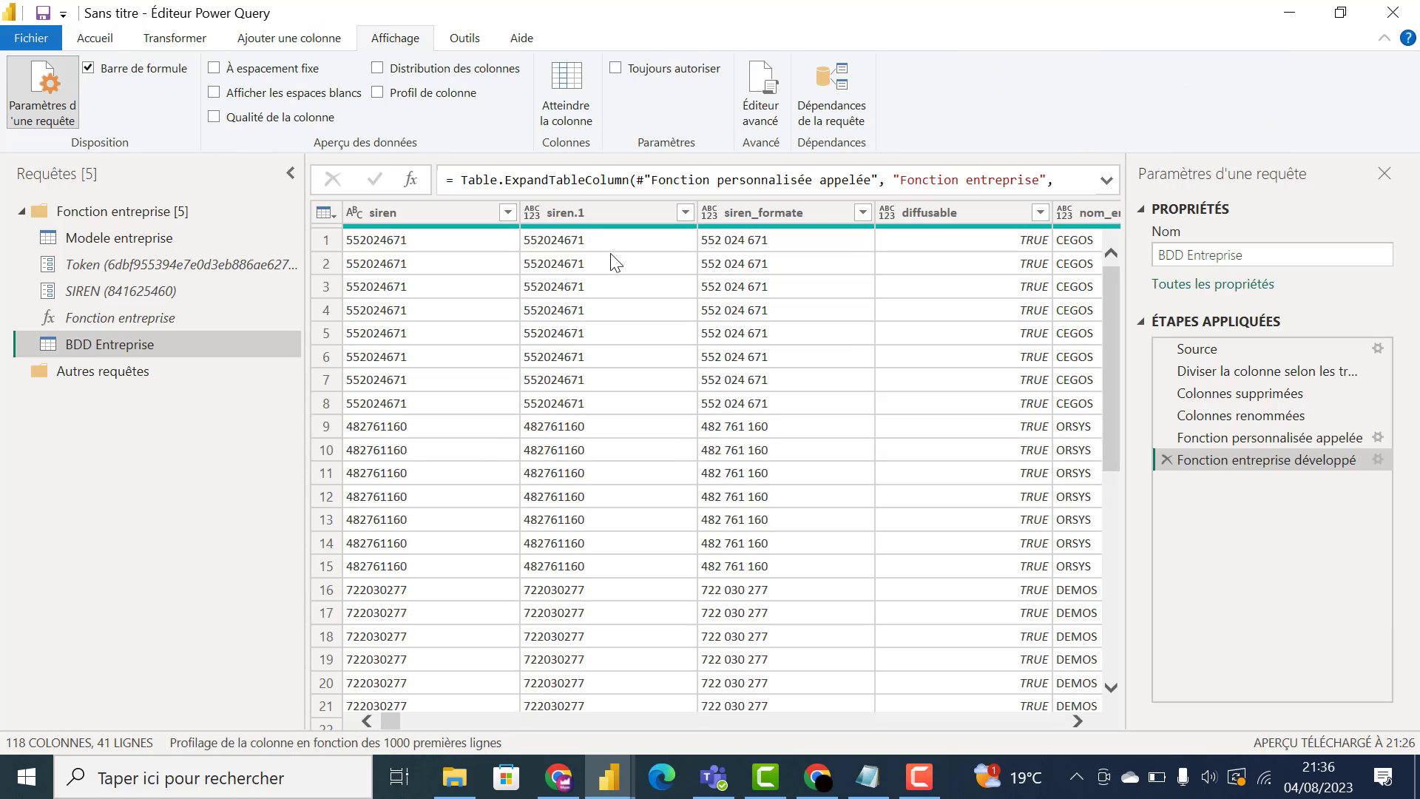
pyautogui.click(614, 212)
pyautogui.press('Delete')
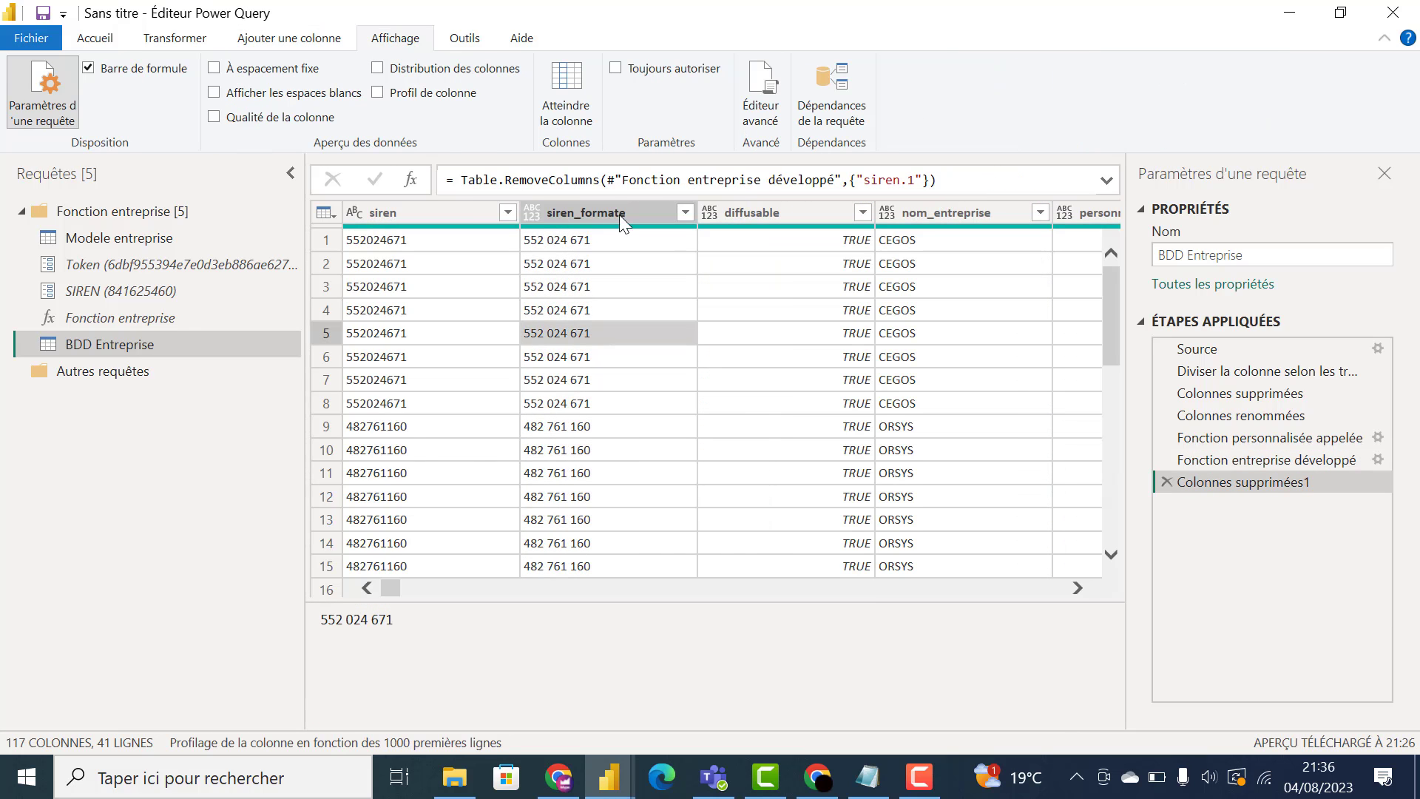
# Step: Find the annee column and set its data type to whole number
pyautogui.click(472, 220)
pyautogui.click(566, 93)
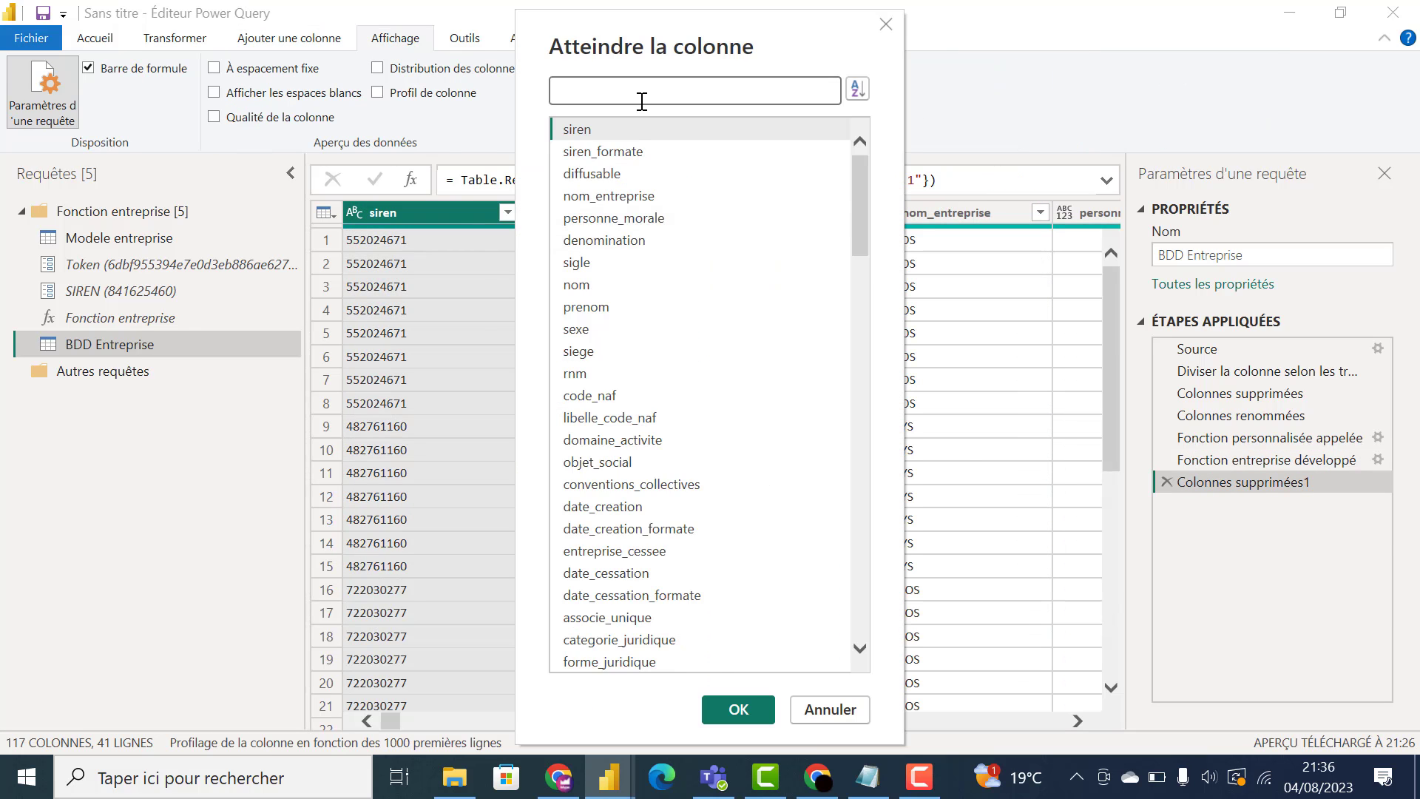
pyautogui.write('anne')
pyautogui.click(735, 707)
pyautogui.click(936, 213)
pyautogui.click(976, 265)
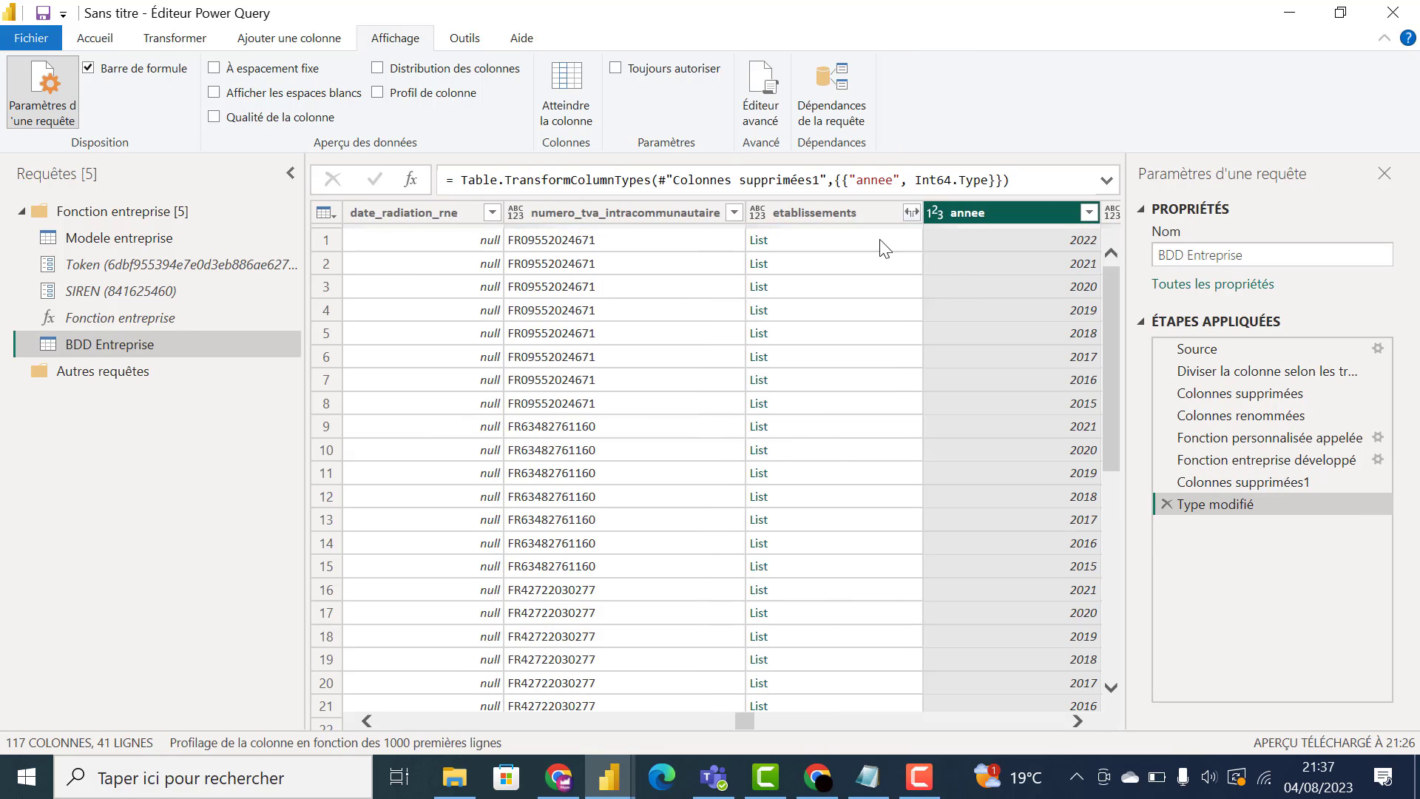
# Step: Find the chiffre_affaires column and set its data type to whole number
pyautogui.write('chiffre')
pyautogui.press('Return')
pyautogui.click(936, 212)
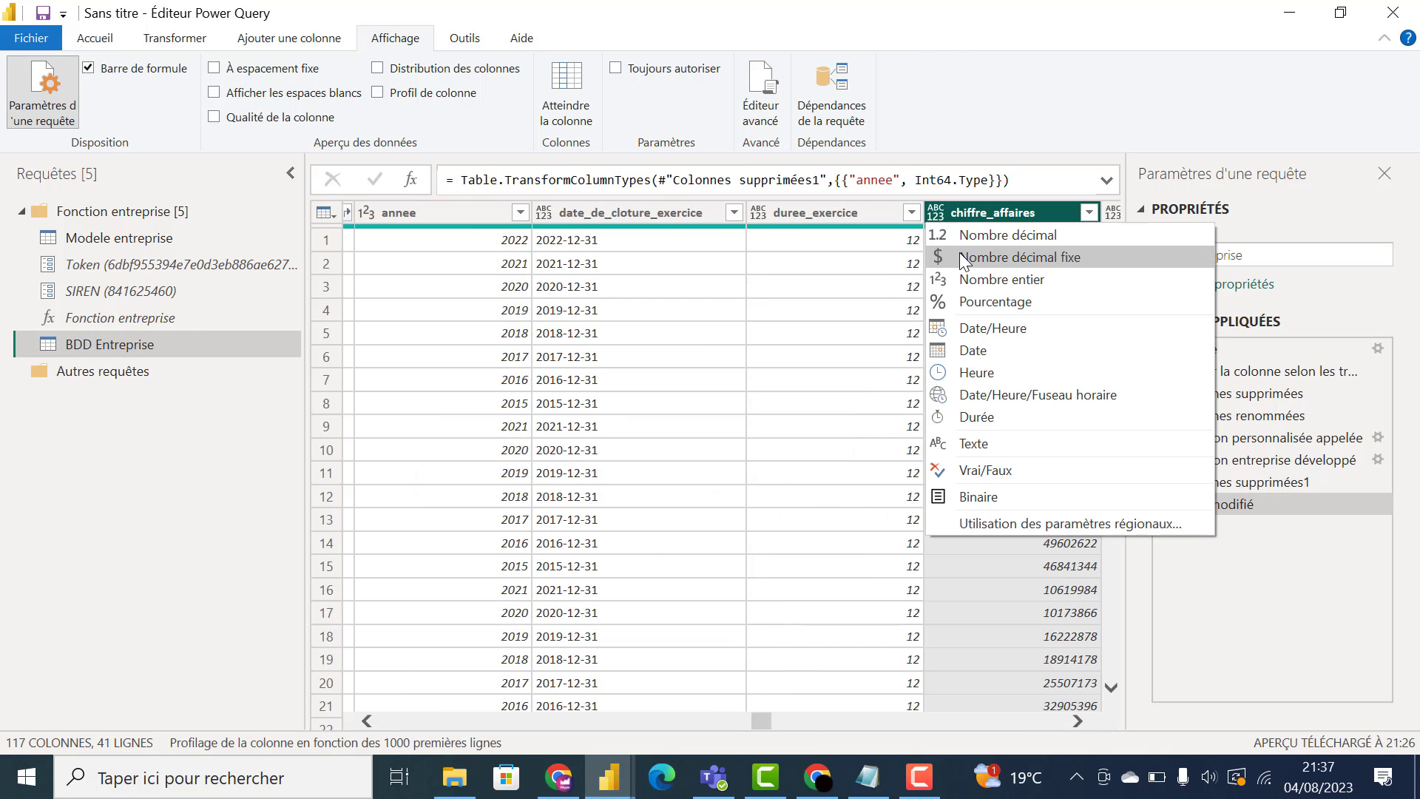
pyautogui.click(965, 280)
# Step: Find the marge_brute column and set its data type to decimal number
pyautogui.click(566, 92)
pyautogui.write('marge')
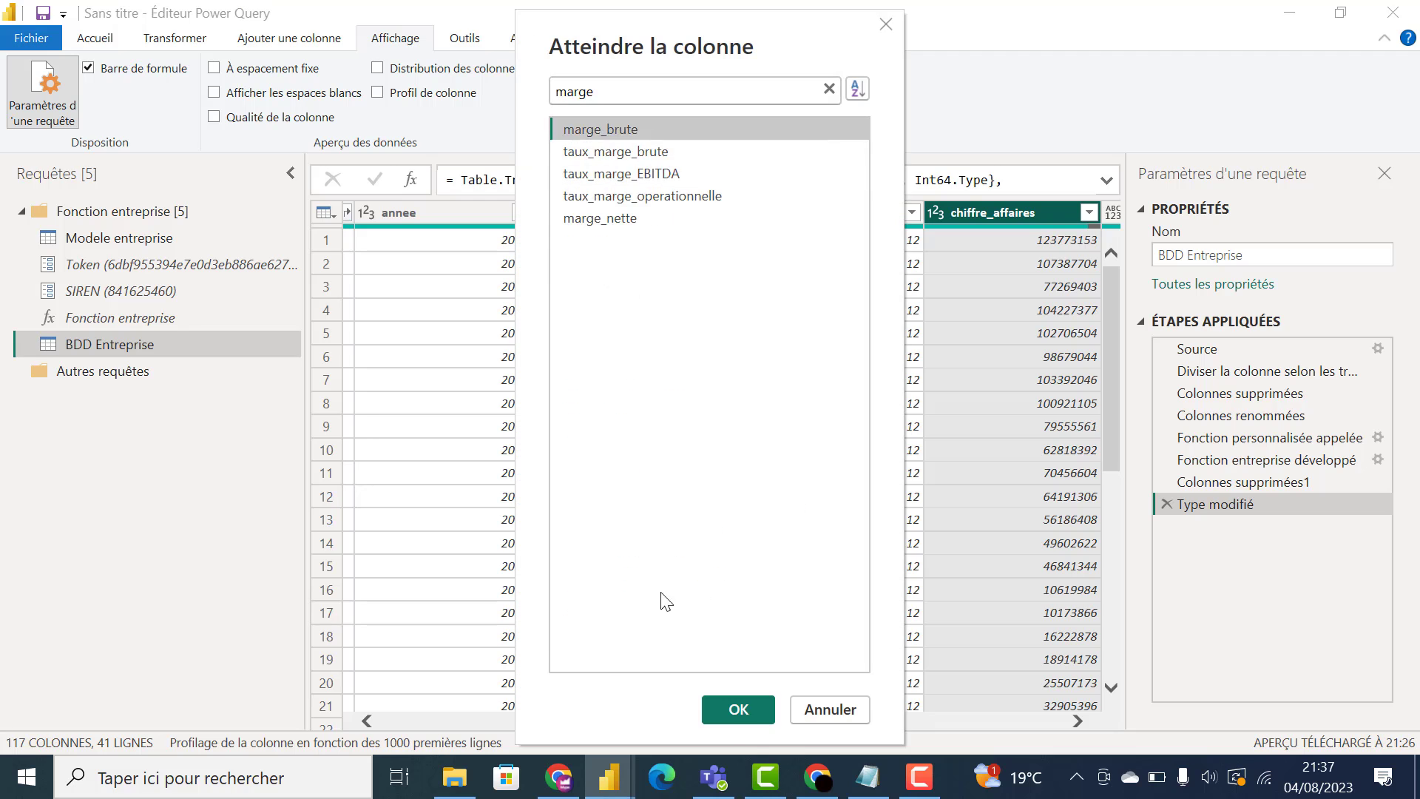
pyautogui.press('Return')
pyautogui.click(936, 212)
pyautogui.click(937, 233)
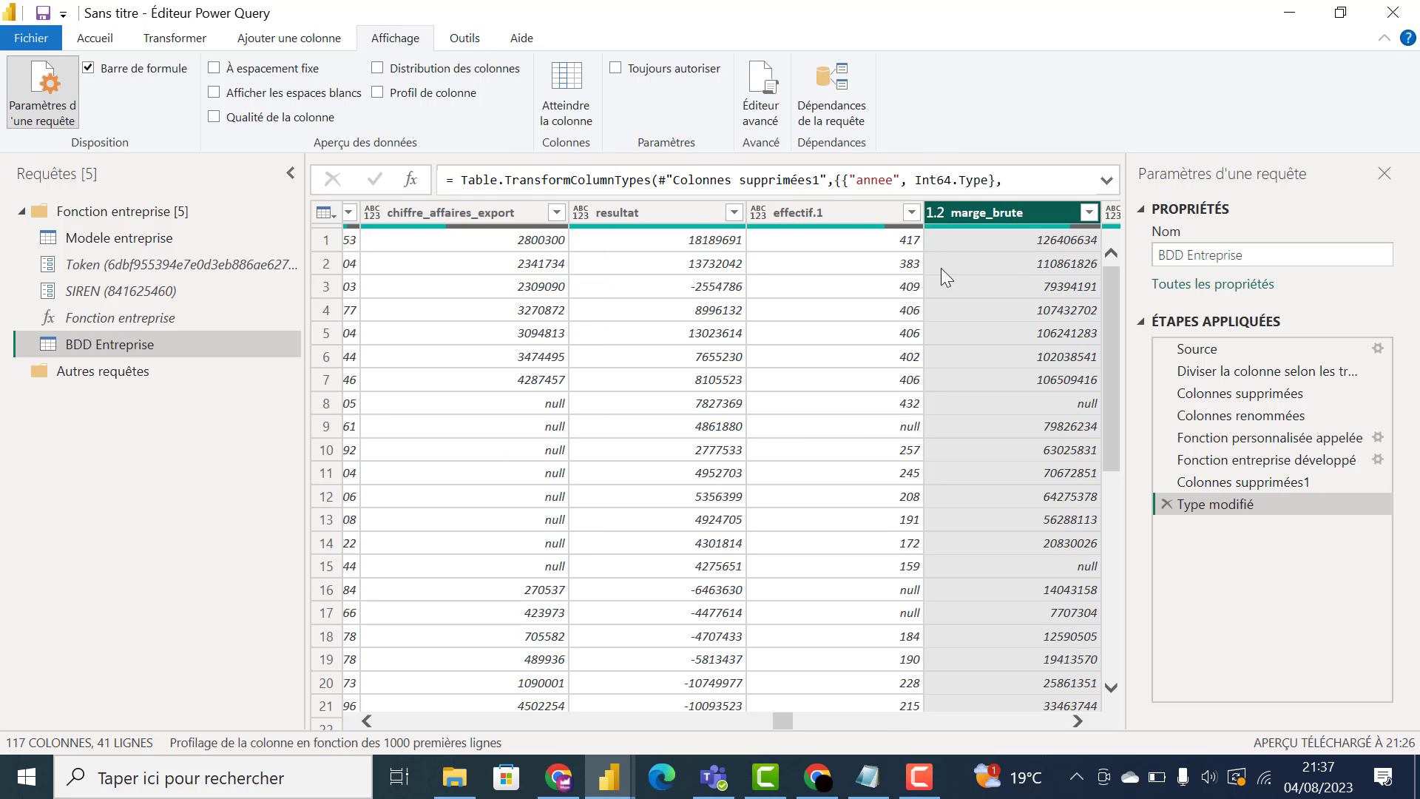
# Step: Find the resultat column and set its data type to whole number
pyautogui.click(574, 126)
pyautogui.write('resu')
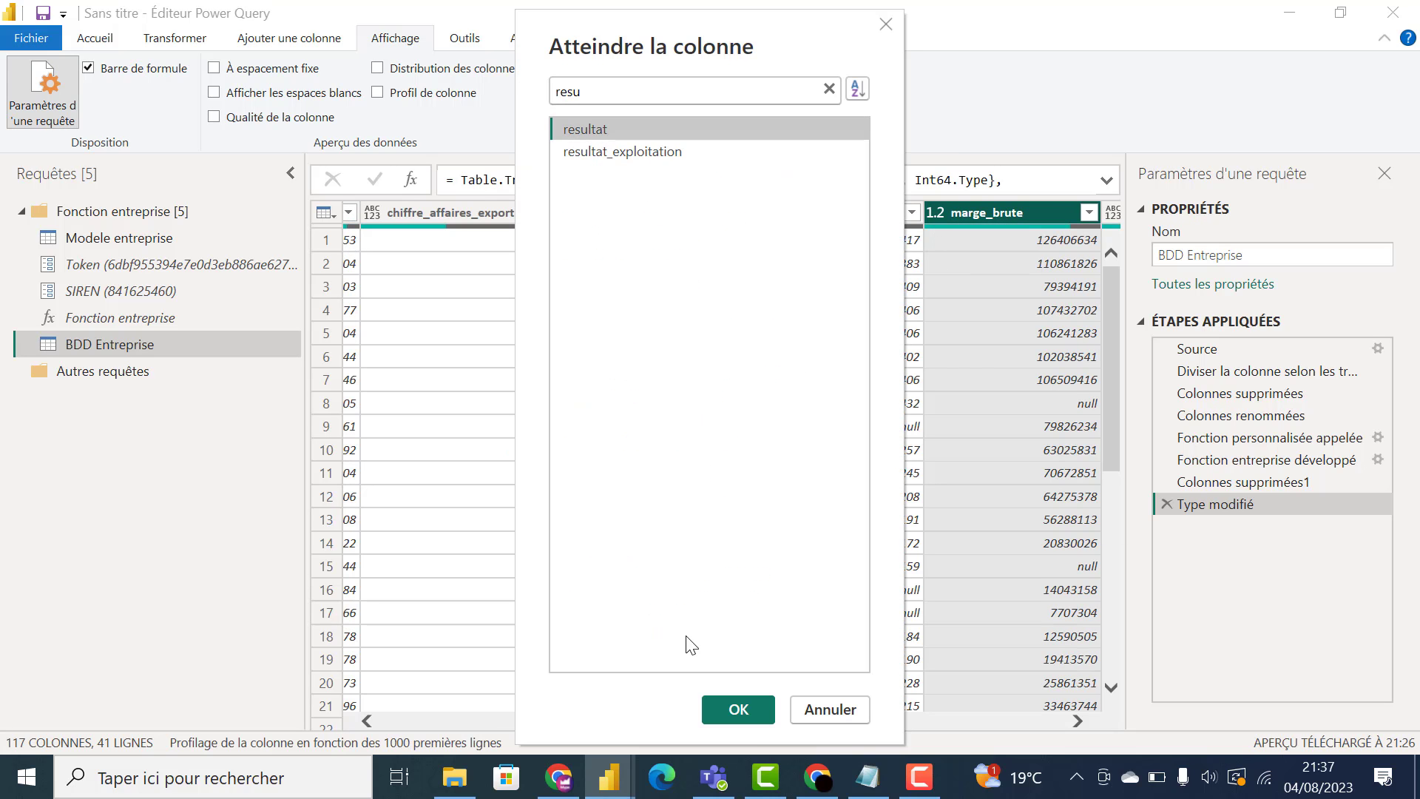
pyautogui.click(759, 704)
pyautogui.click(1077, 722)
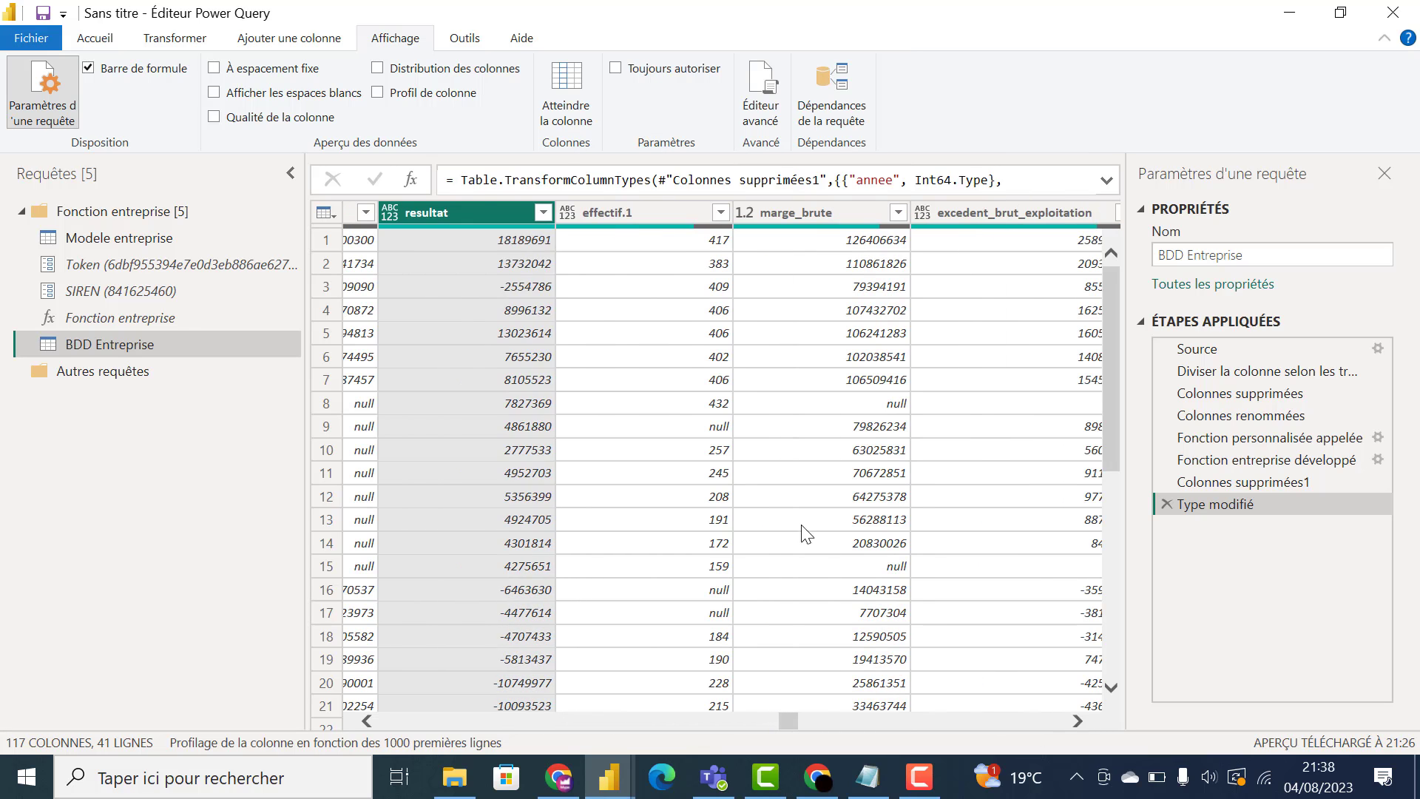
pyautogui.click(390, 213)
pyautogui.click(436, 280)
# Step: Find the resultat_exploitation column and set its data type to whole number
pyautogui.click(577, 122)
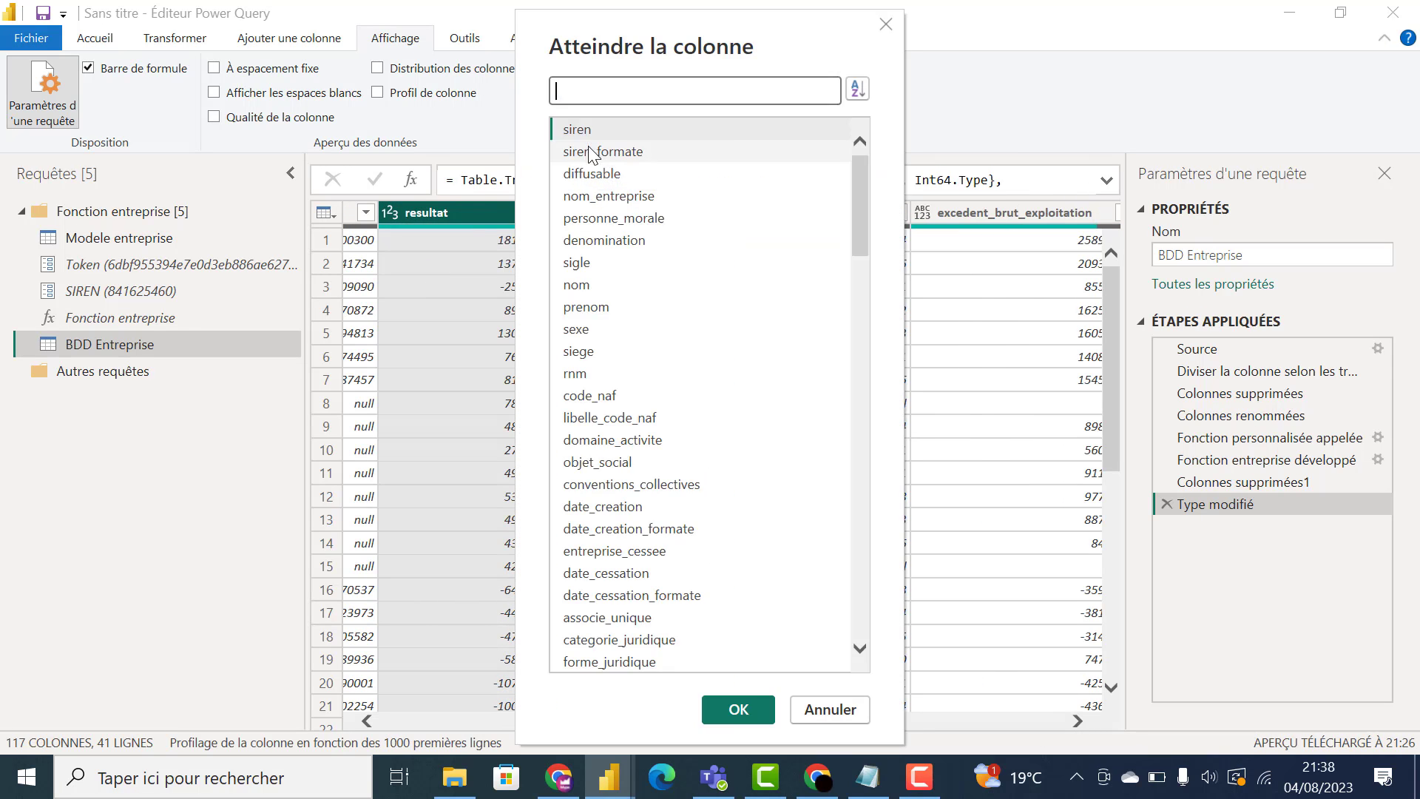
pyautogui.write('resul')
pyautogui.click(592, 148)
pyautogui.click(736, 707)
pyautogui.click(915, 213)
pyautogui.click(954, 279)
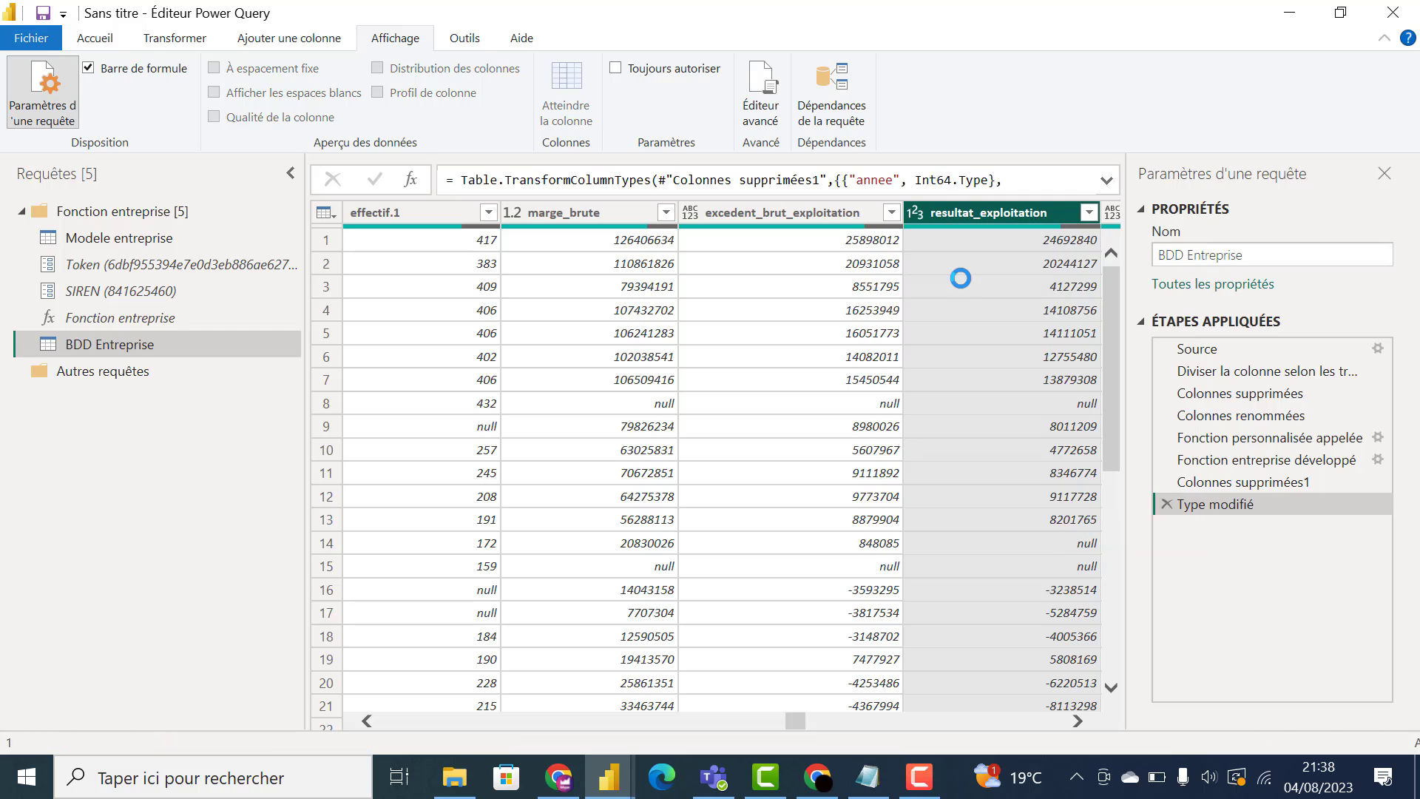
# Step: Find the valeur_ajoutee column, set its data type to decimal number, and load the queries into the report
pyautogui.click(566, 93)
pyautogui.write('val')
pyautogui.doubleClick(605, 130)
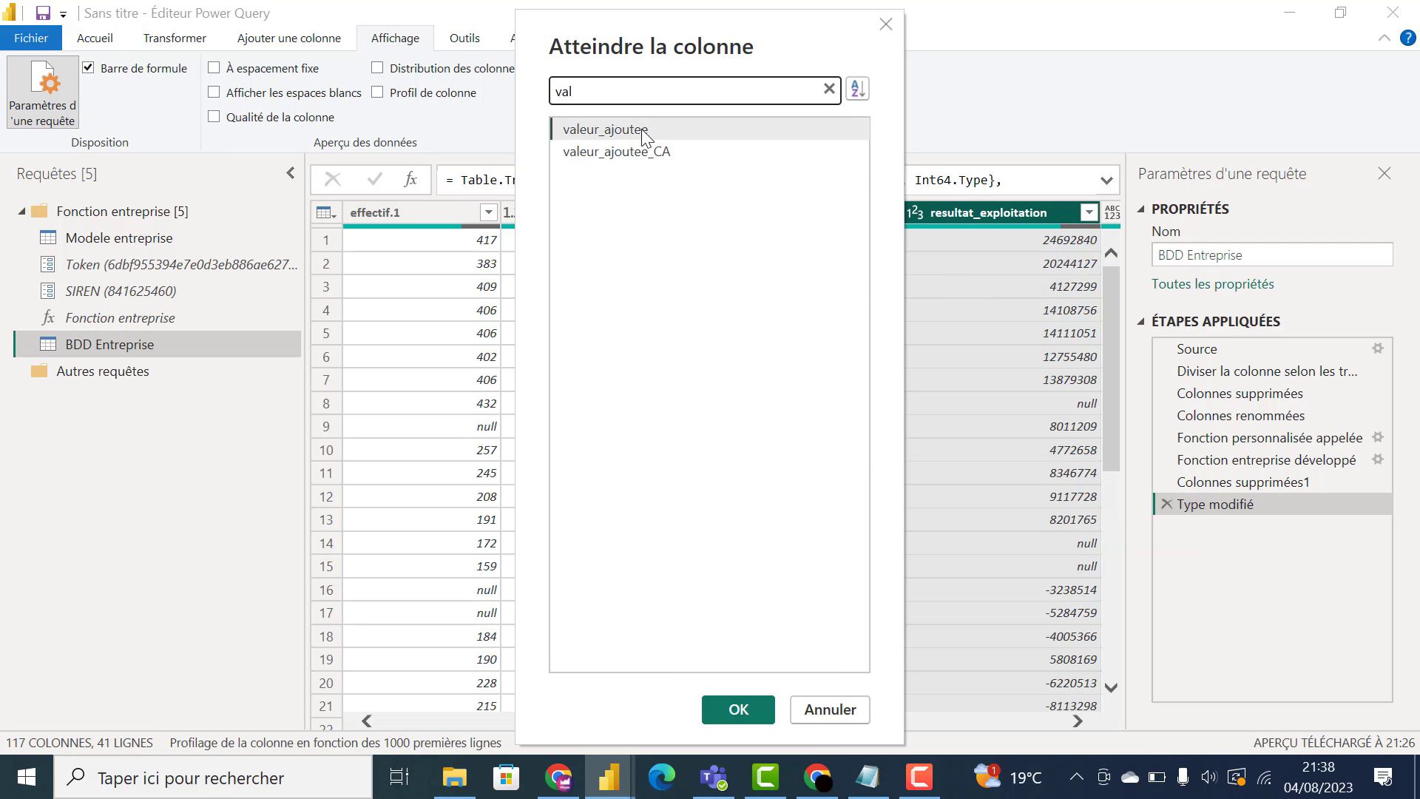
pyautogui.click(1106, 180)
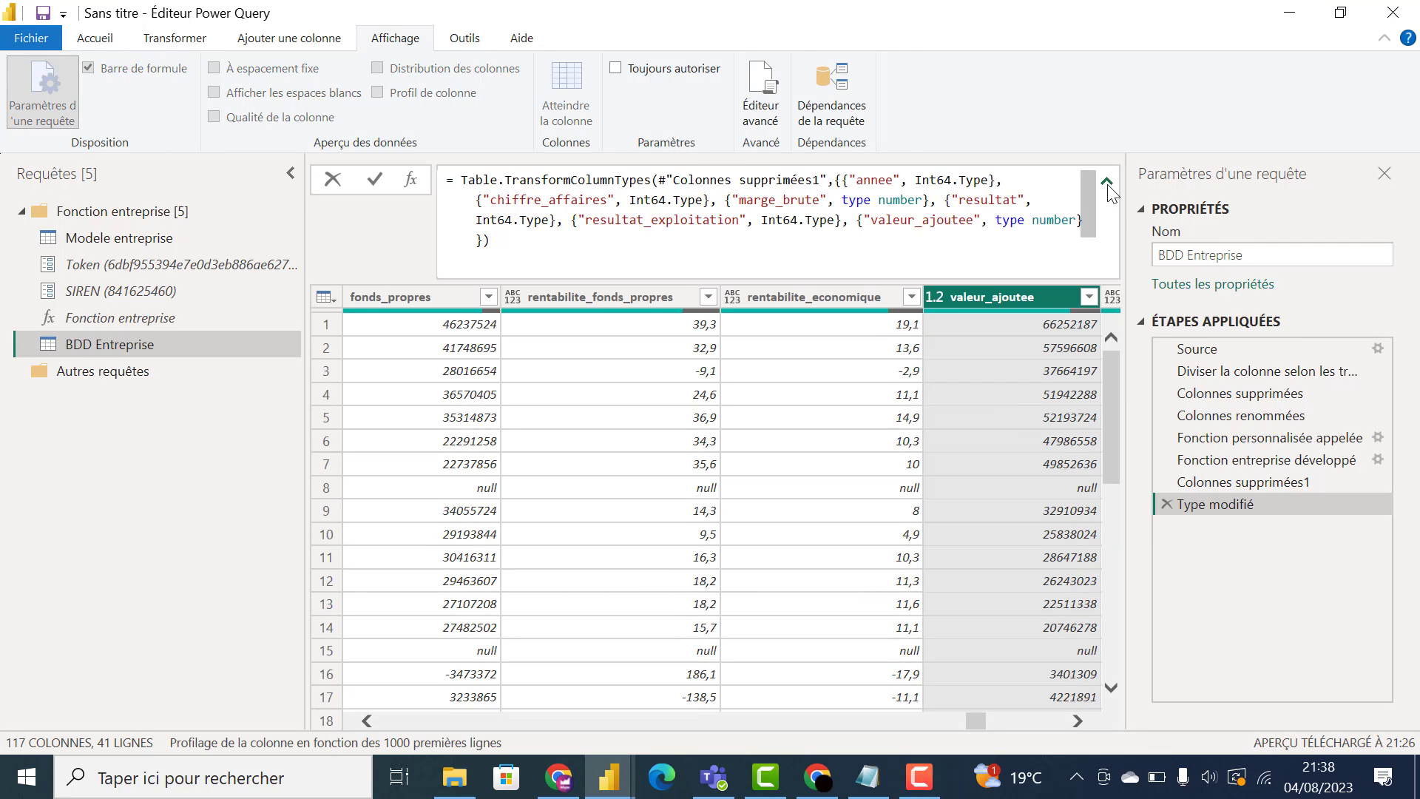
pyautogui.click(1107, 180)
pyautogui.click(95, 38)
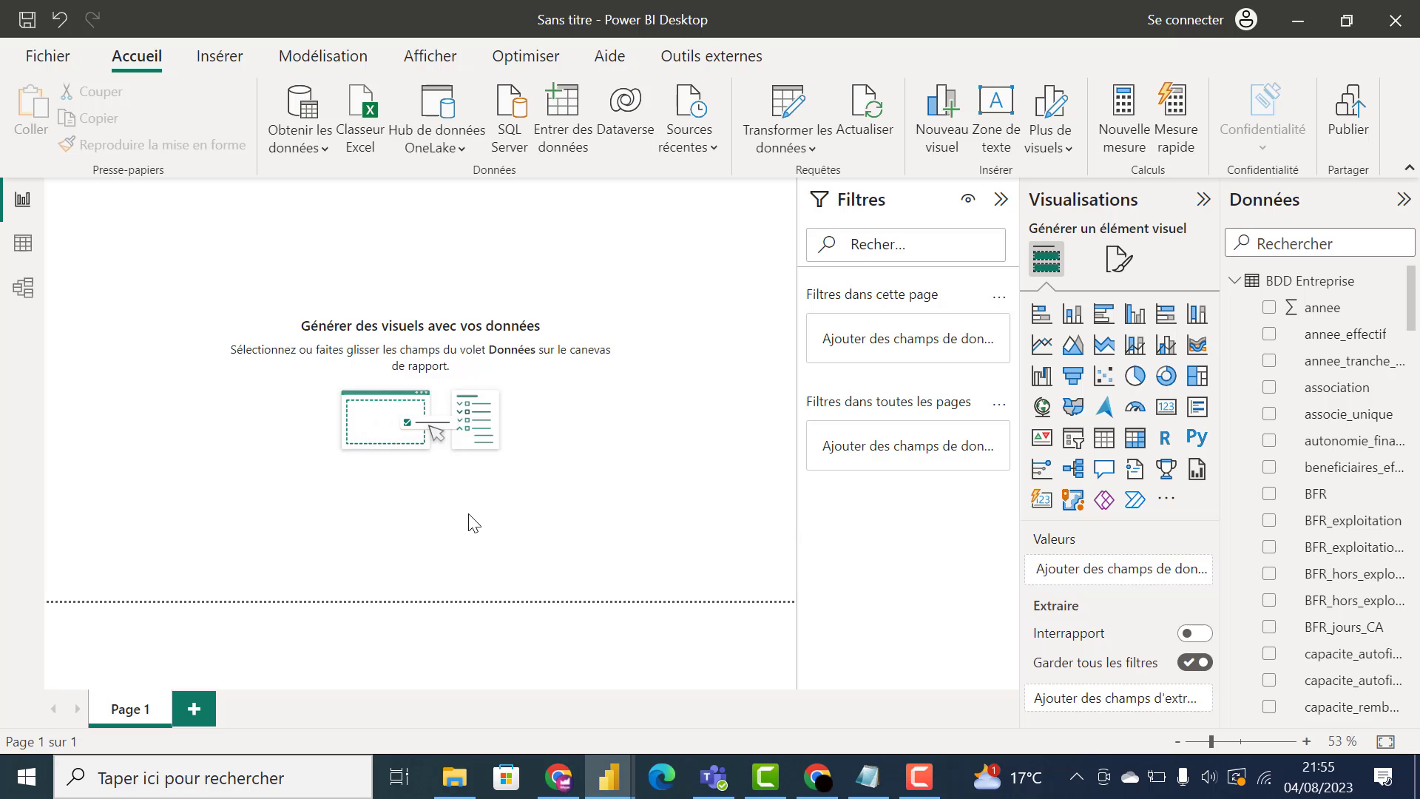
# Step: Add a slicer to the report page with the nom_entreprise field from BDD Entreprise
pyautogui.scroll(-5, 1291, 577)
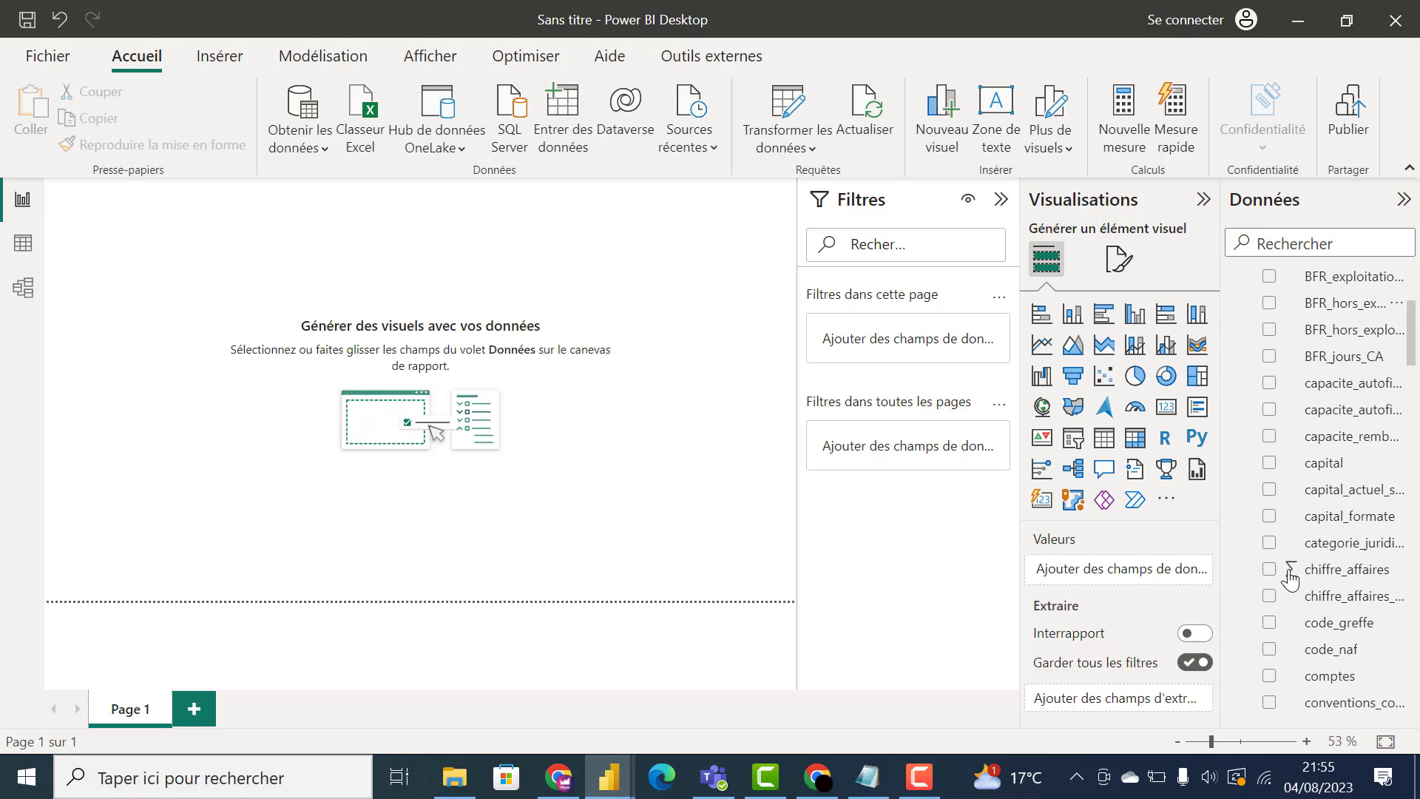
pyautogui.scroll(-10, 1291, 577)
pyautogui.scroll(6, 1302, 503)
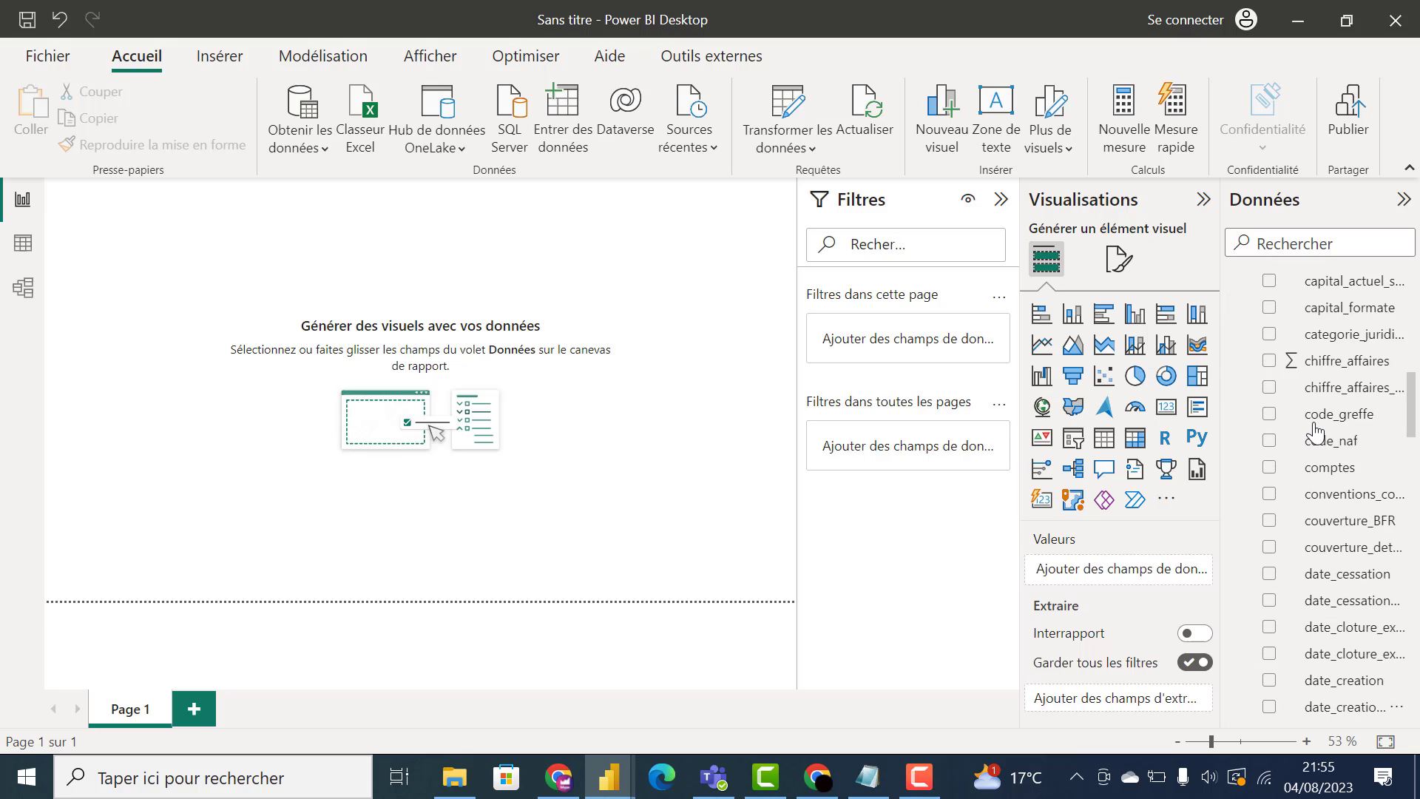
pyautogui.scroll(8, 1315, 432)
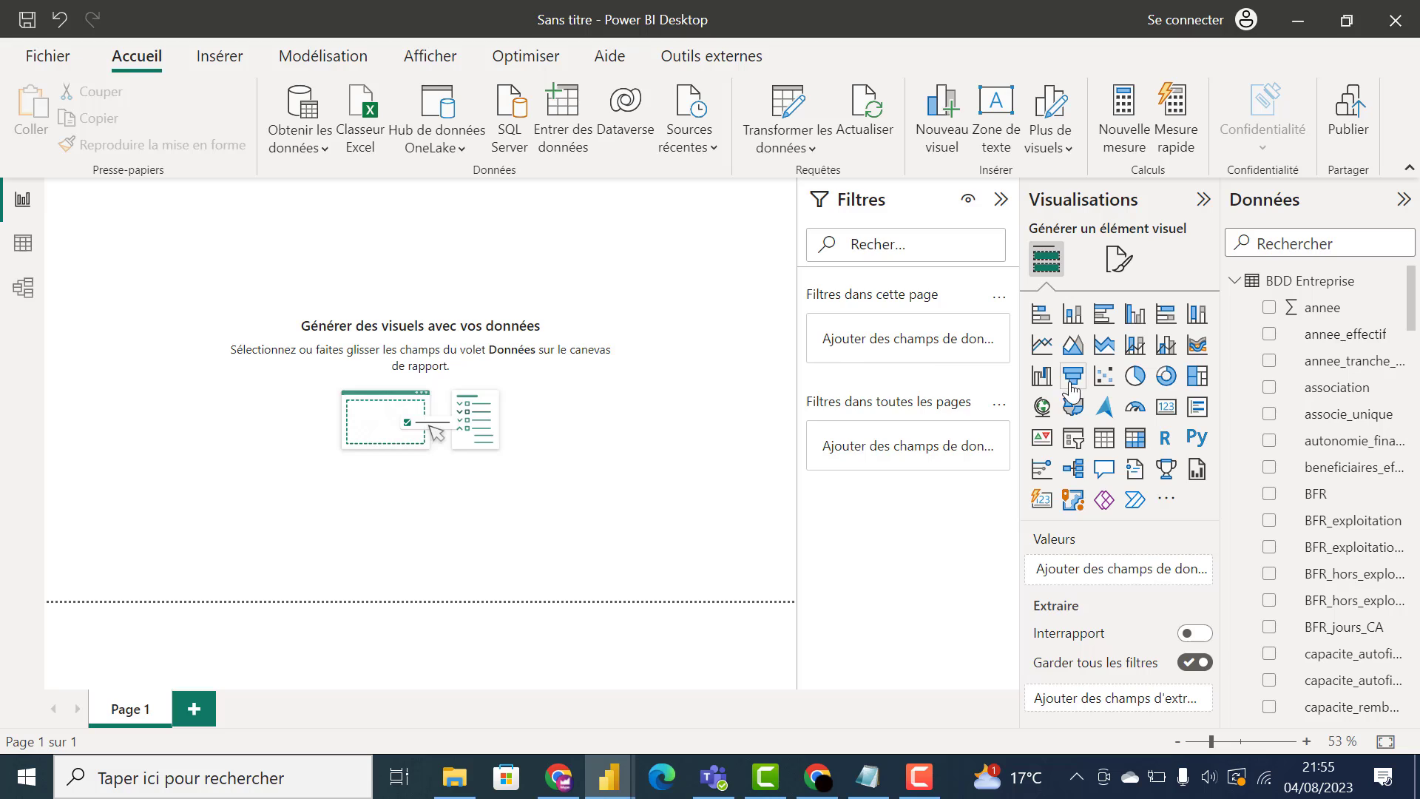
pyautogui.click(1073, 439)
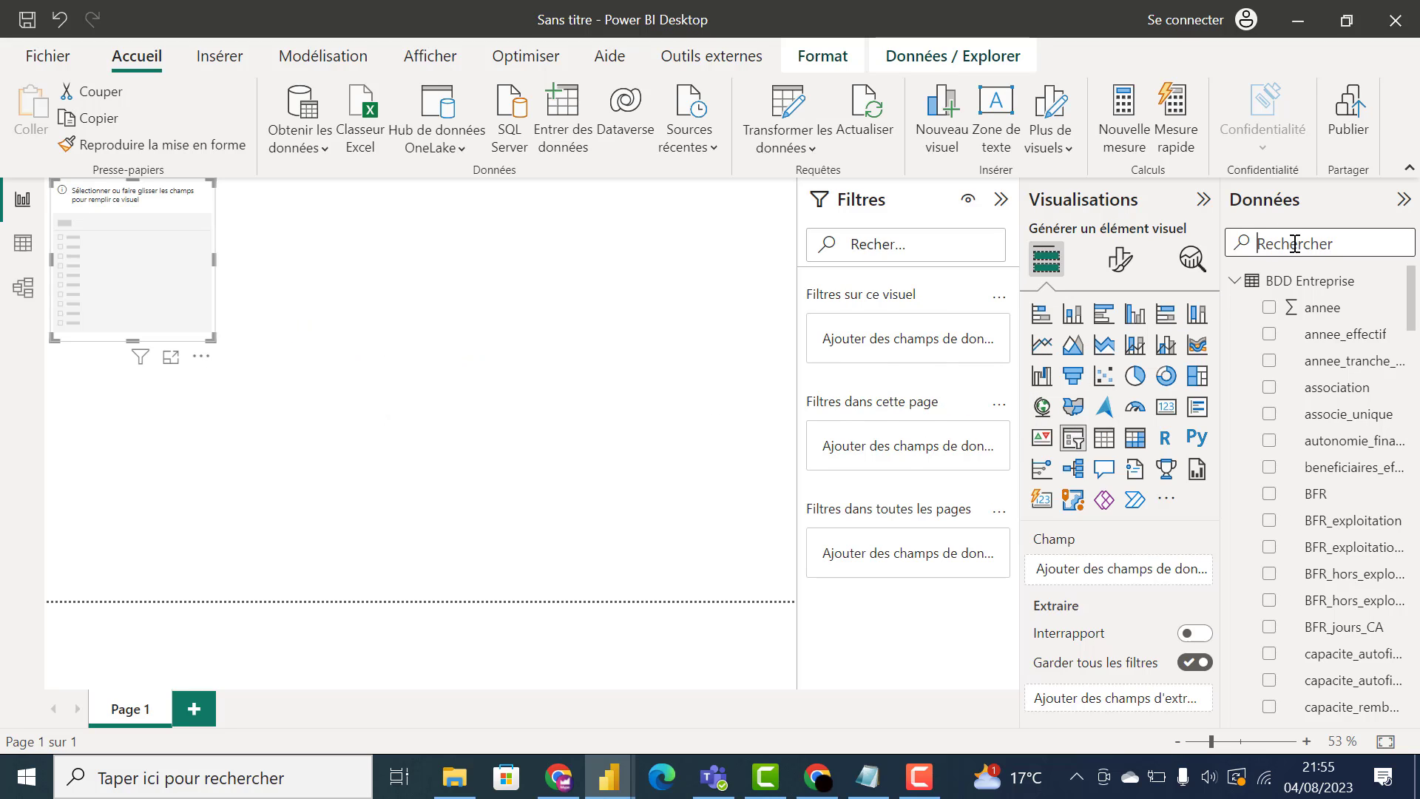
pyautogui.write('nom')
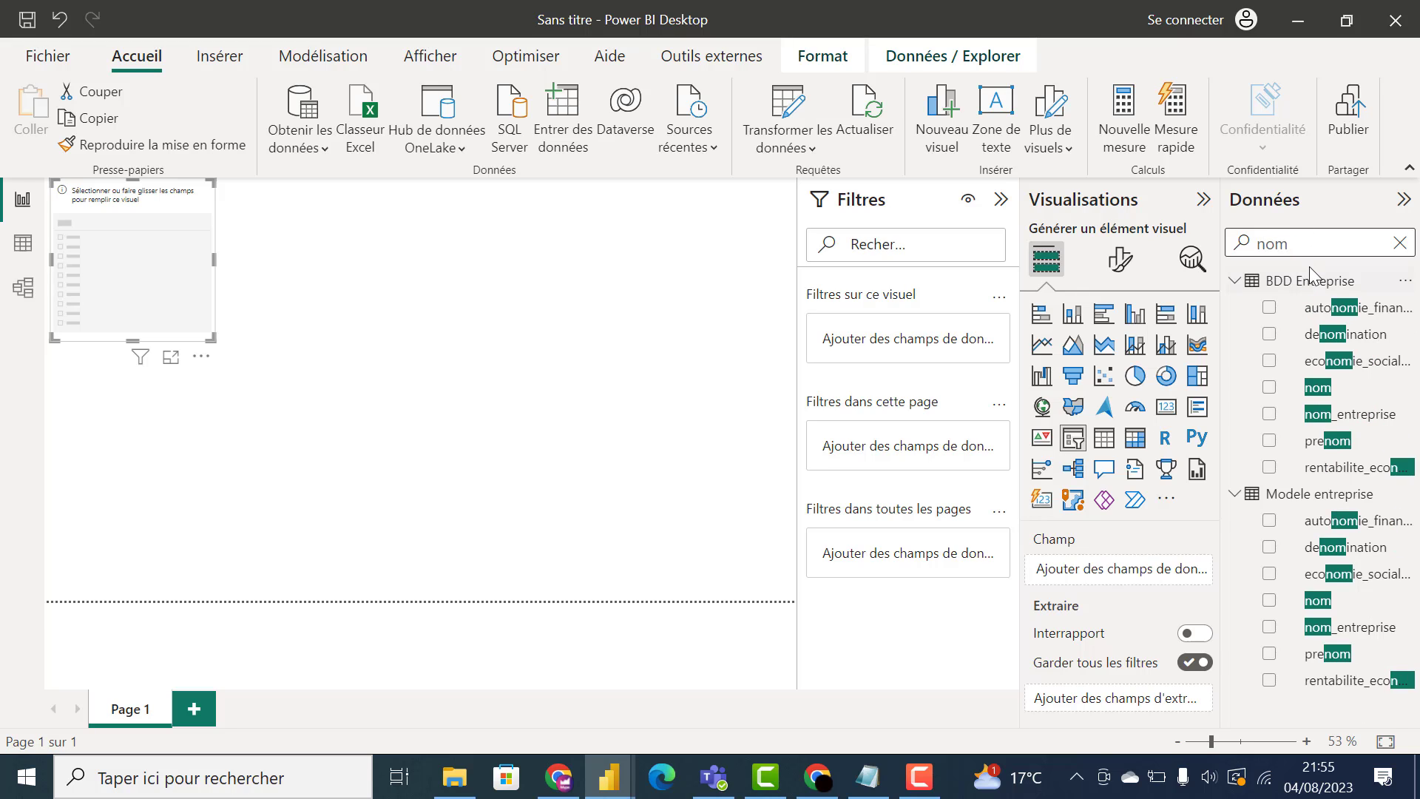
pyautogui.click(1270, 415)
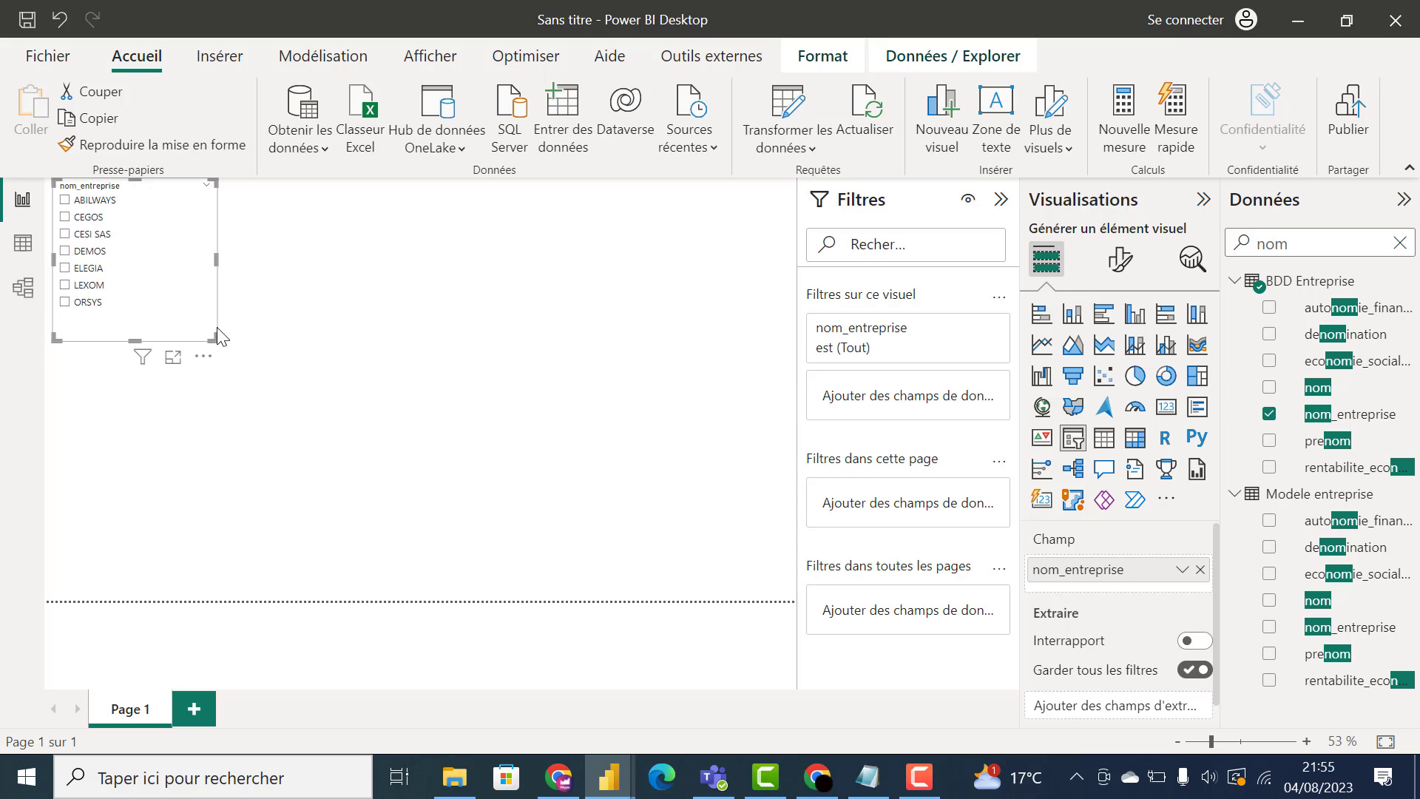
# Step: Insert a line chart across the page width below the company slicer, with BDD Entreprise's annee on the X axis
pyautogui.click(769, 369)
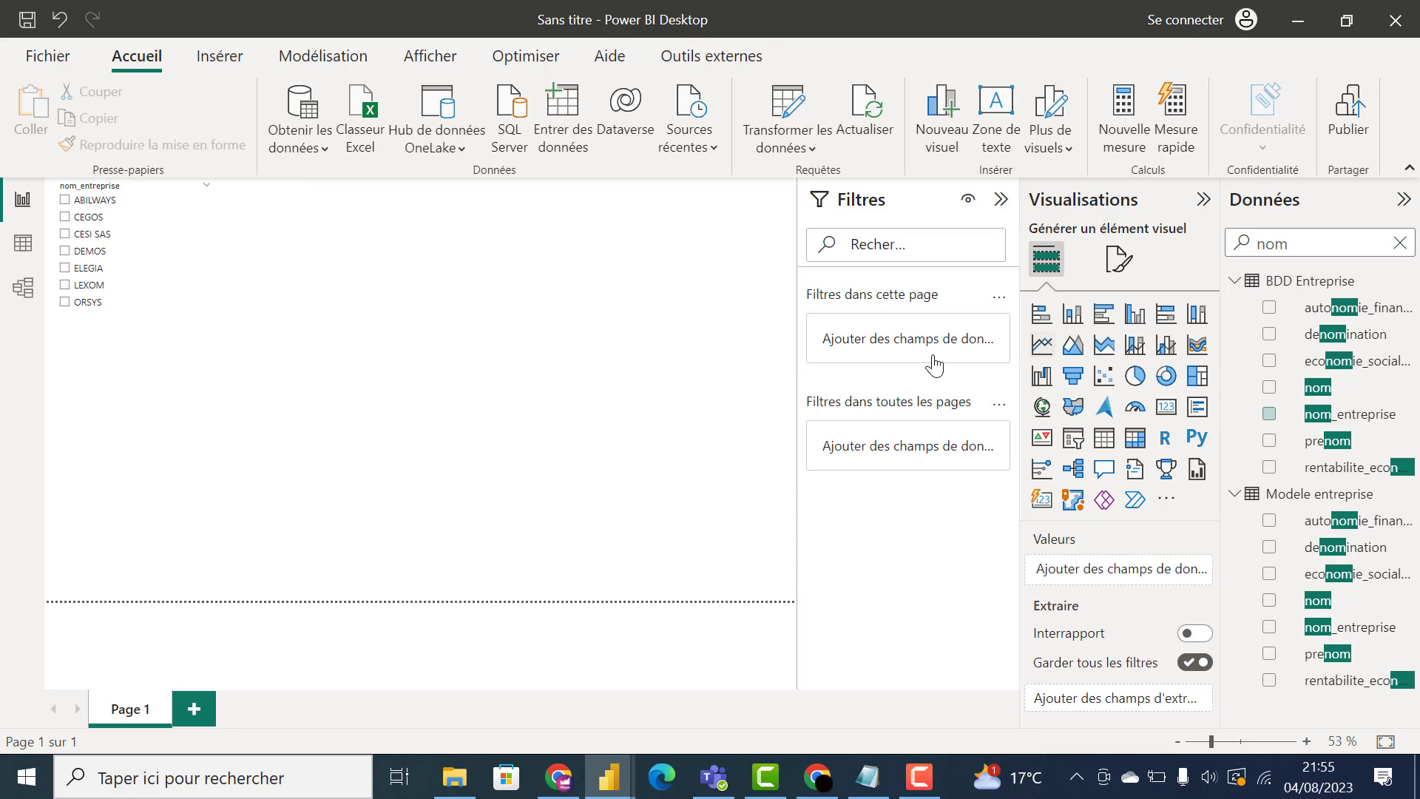
pyautogui.moveTo(219, 500); pyautogui.dragTo(795, 600)
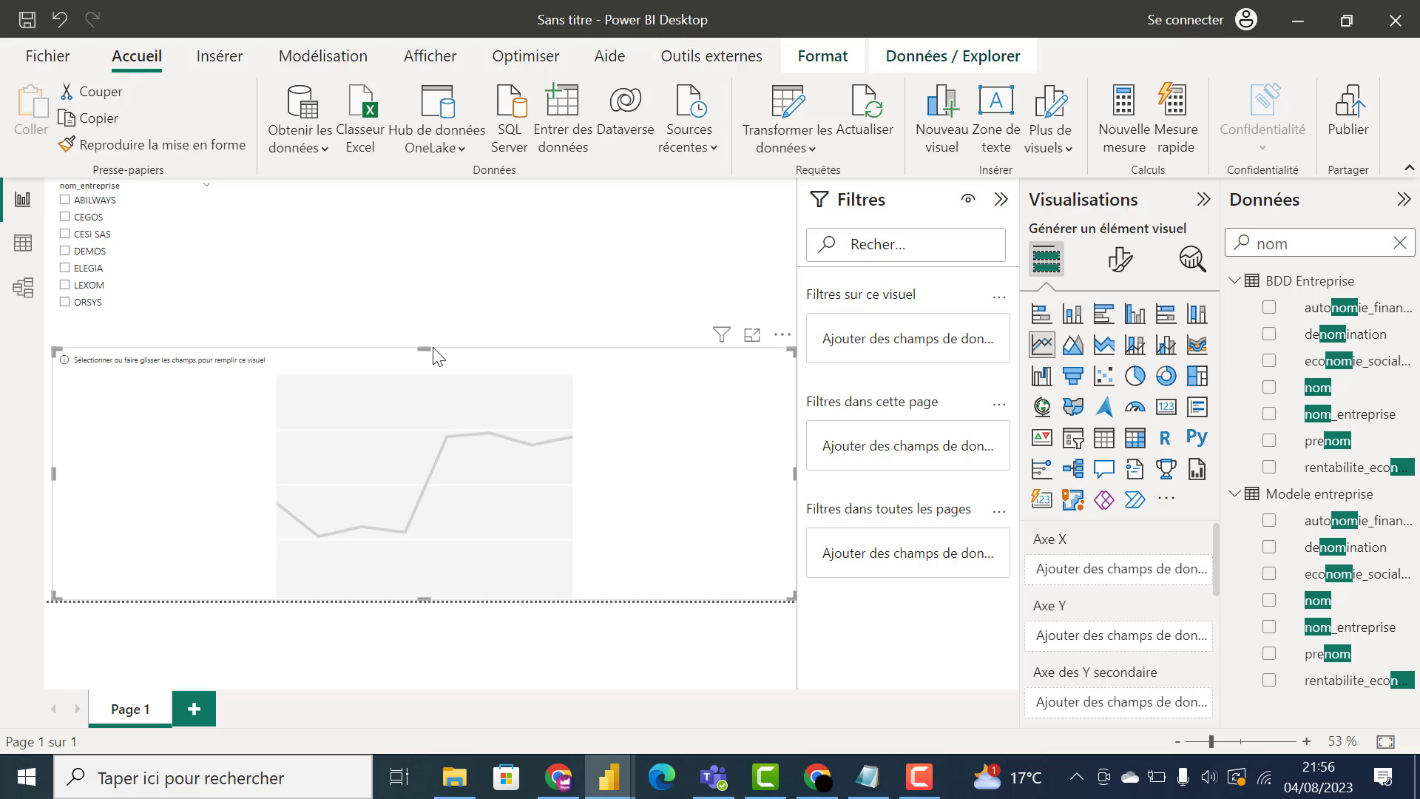
pyautogui.moveTo(426, 351); pyautogui.dragTo(427, 346)
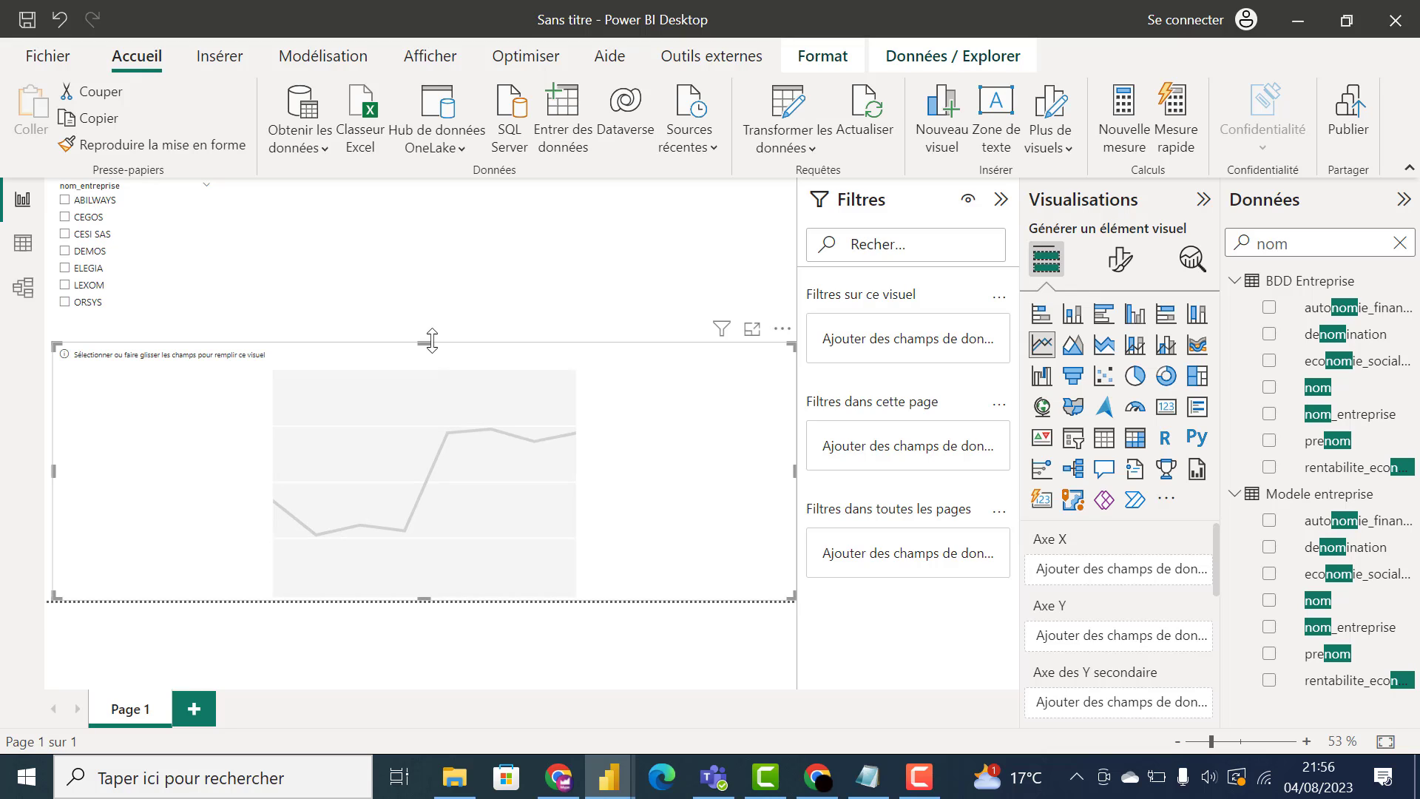
pyautogui.click(1400, 243)
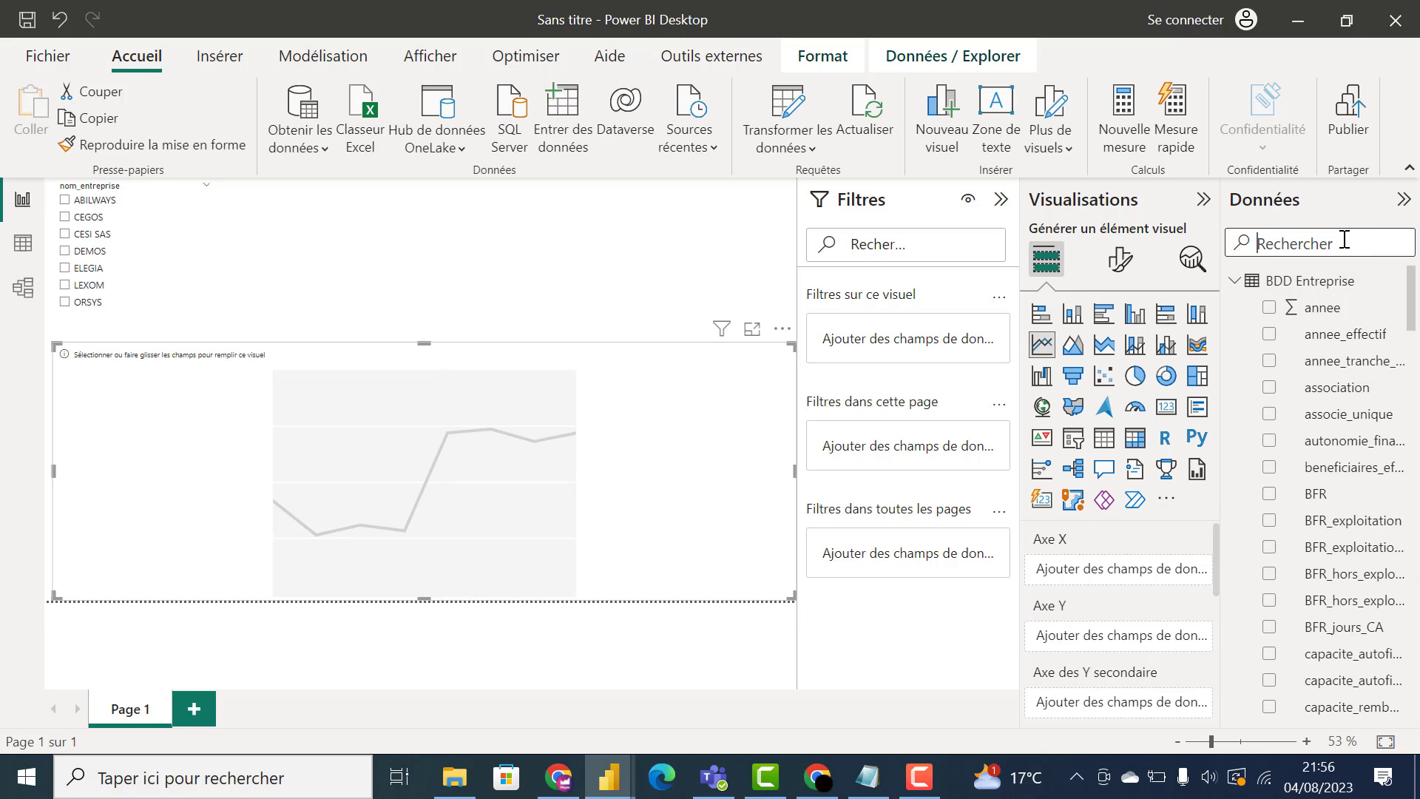
pyautogui.write('annee')
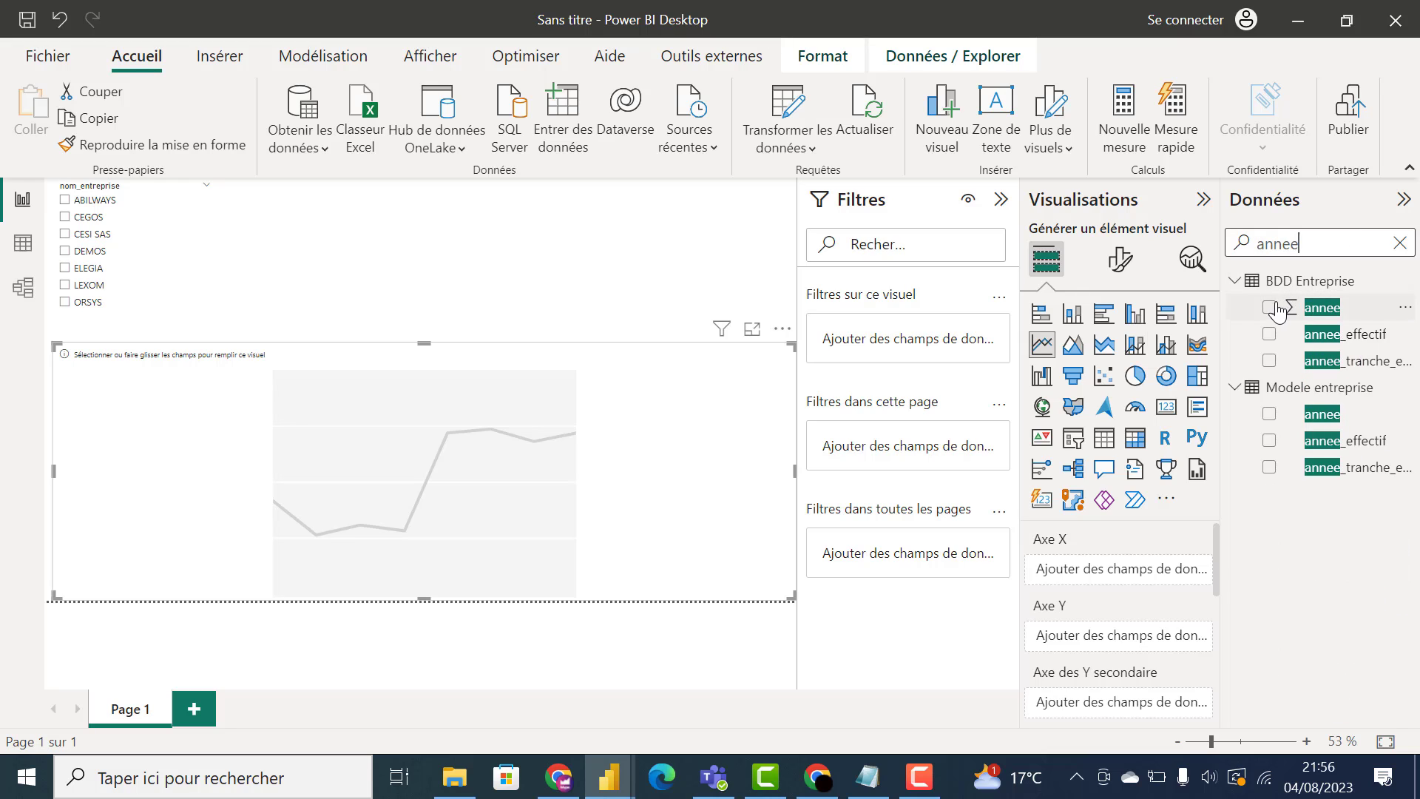
pyautogui.moveTo(1303, 309); pyautogui.dragTo(1111, 575)
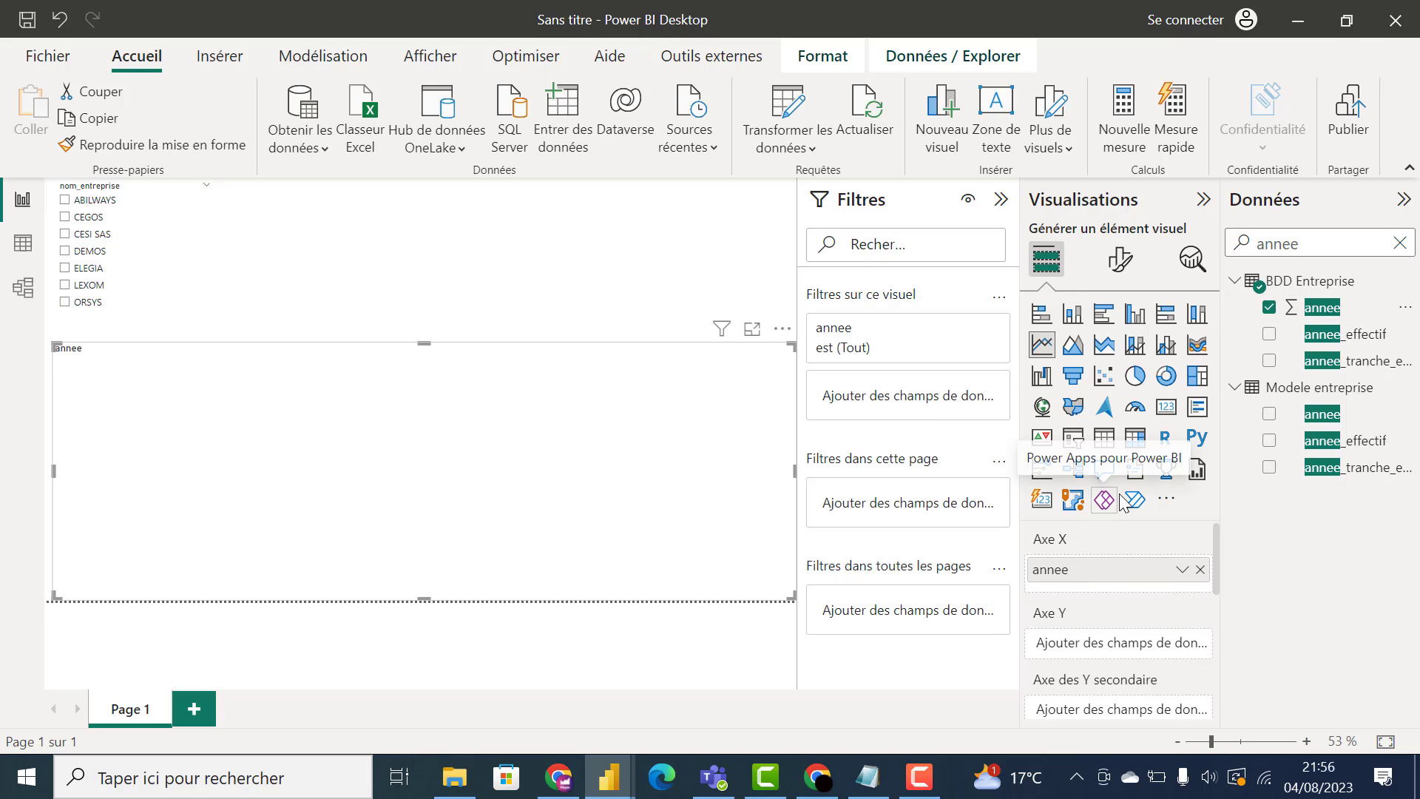
# Step: Find the chiffre_affaires field in BDD Entreprise and place it on the line chart's Y axis
pyautogui.click(1398, 246)
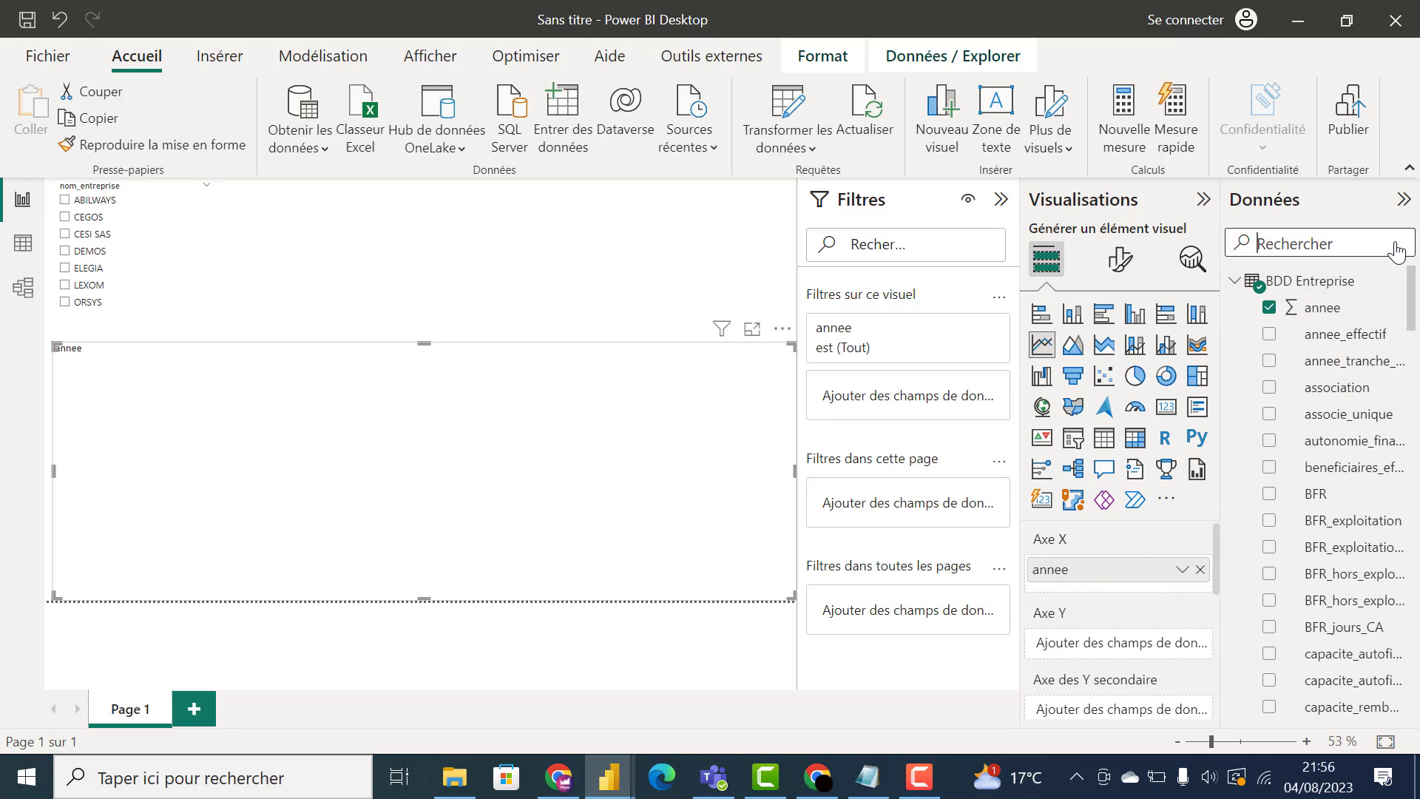
pyautogui.write('chiffre')
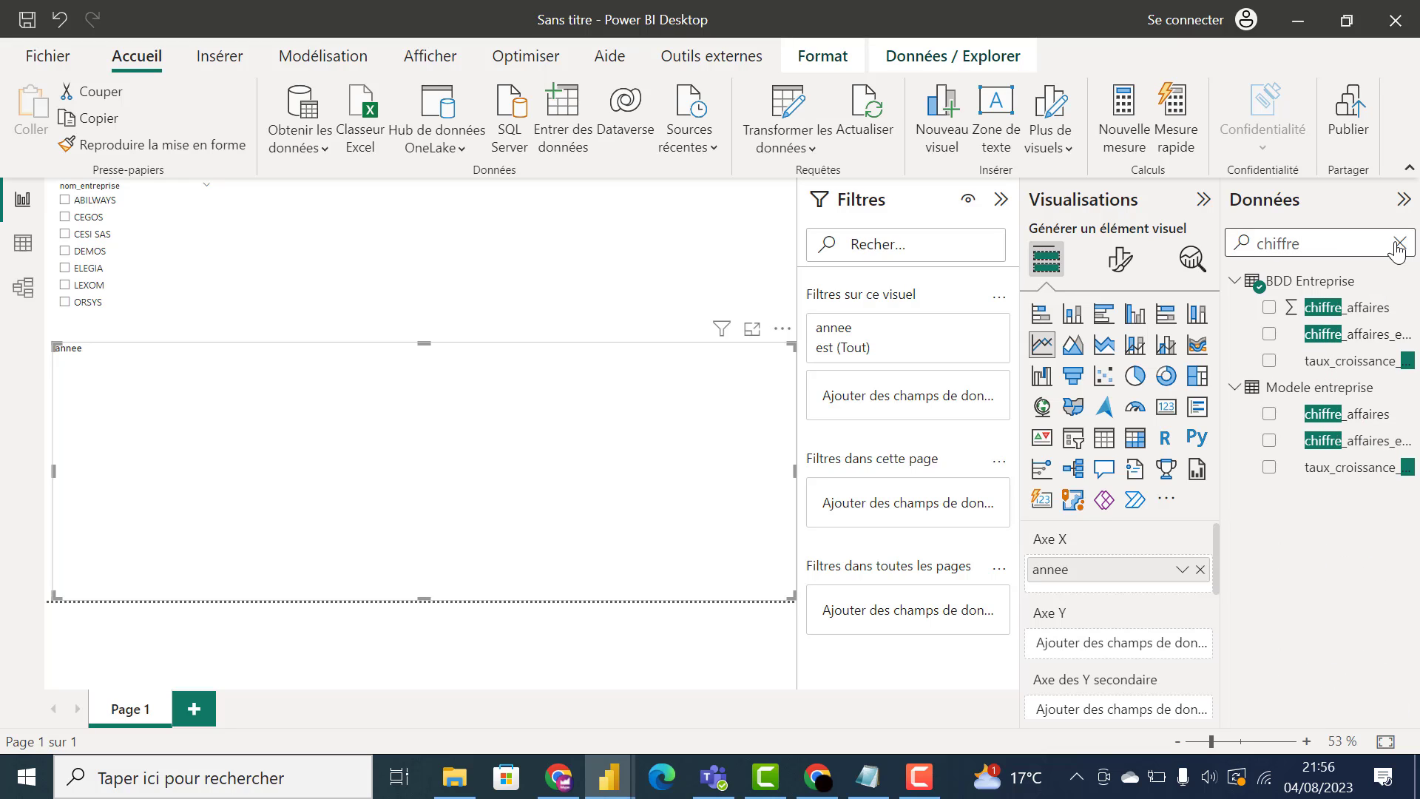
pyautogui.moveTo(1331, 305); pyautogui.dragTo(1102, 646)
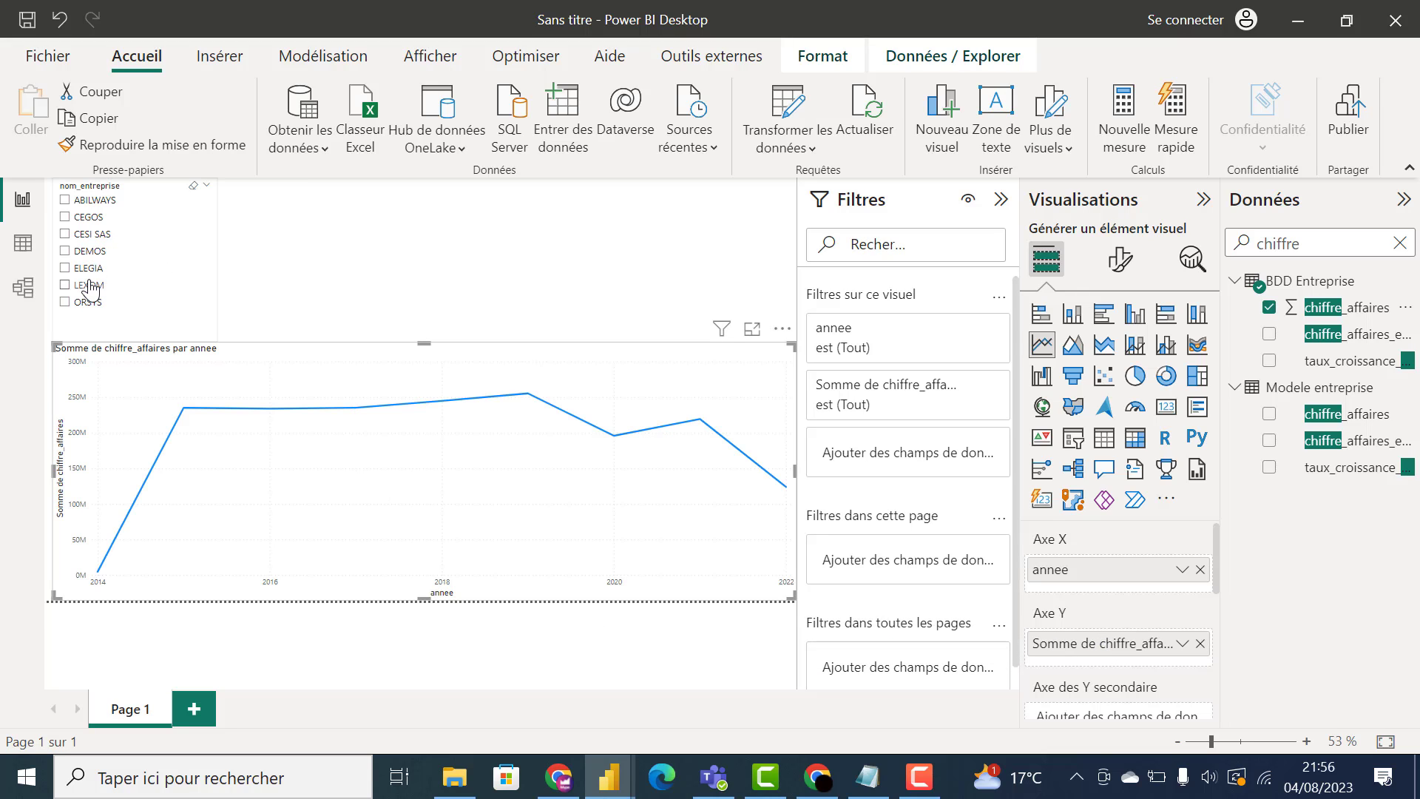
# Step: Filter the line chart by individual companies with the slicer, including CESI SAS and ABILWAYS, to examine their revenue curves
pyautogui.click(98, 272)
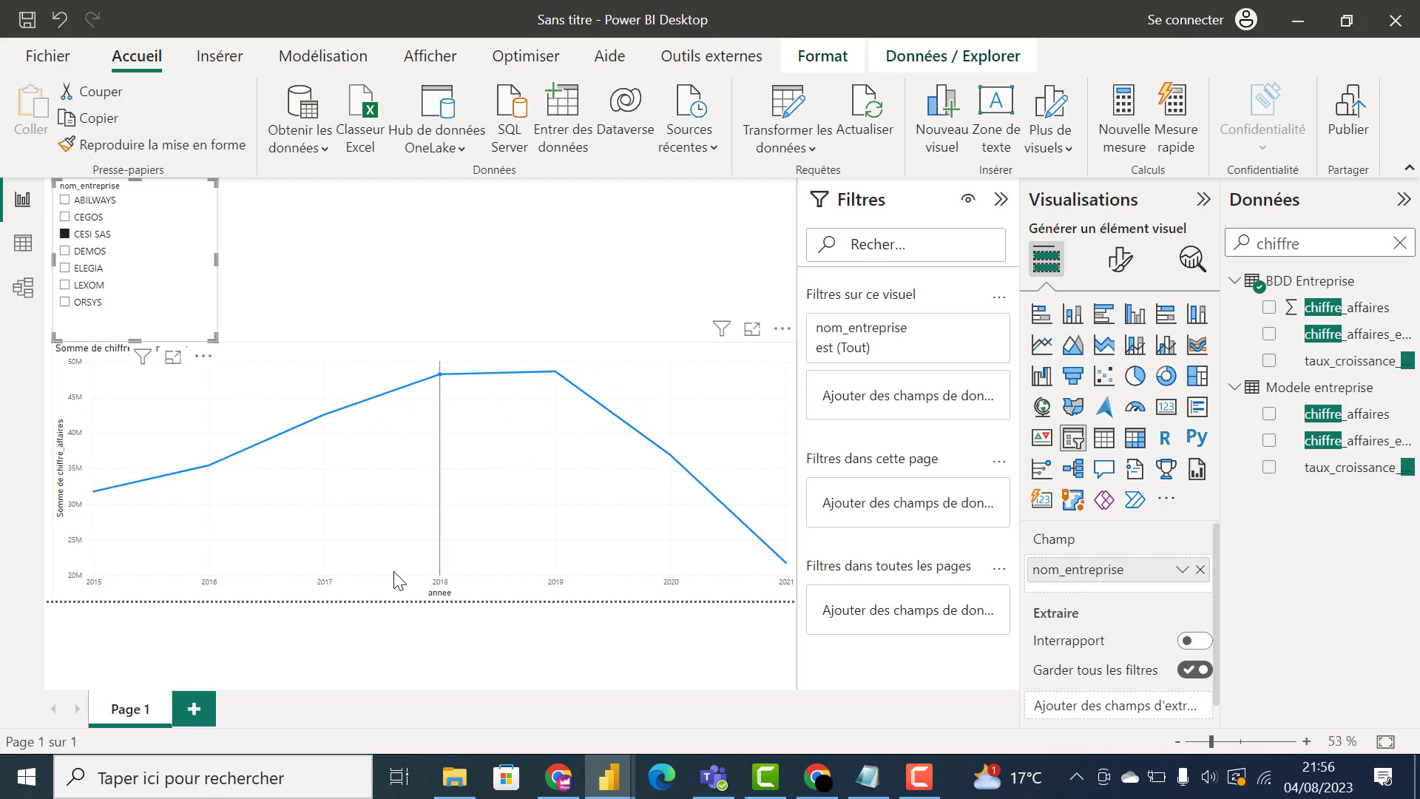
pyautogui.click(98, 202)
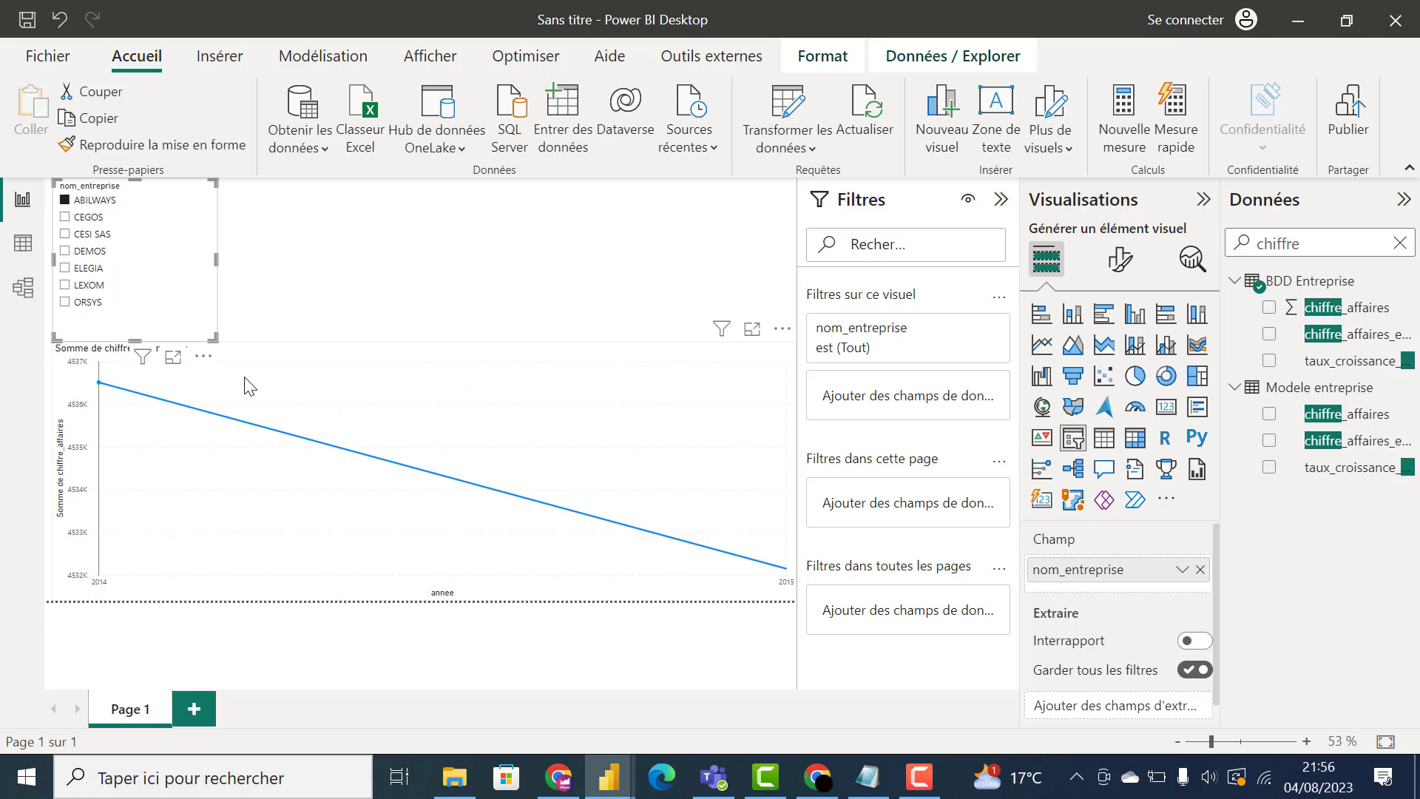
# Step: Add a second report page and copy the nom_entreprise slicer from Page 1 onto it, synchronised with the original
pyautogui.click(193, 709)
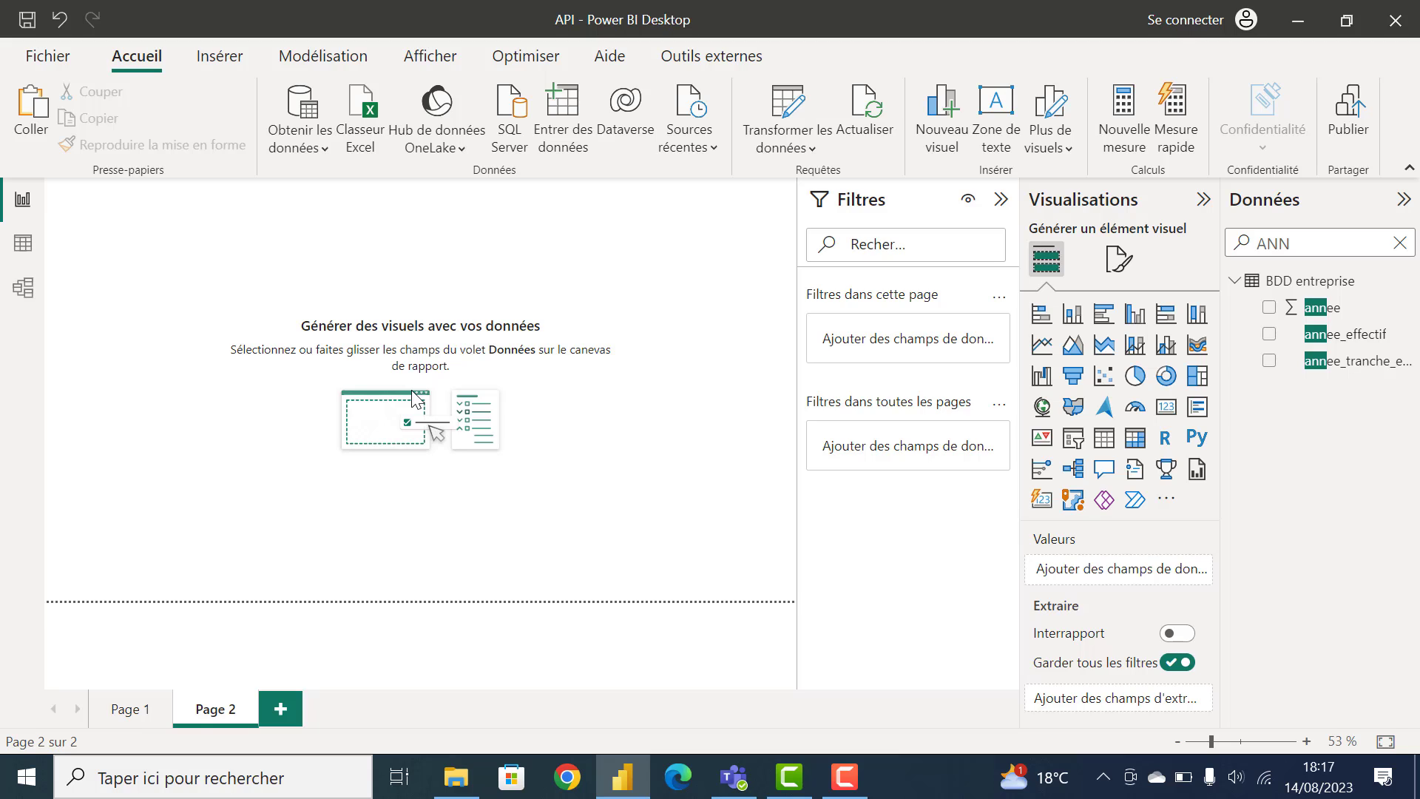
pyautogui.click(130, 709)
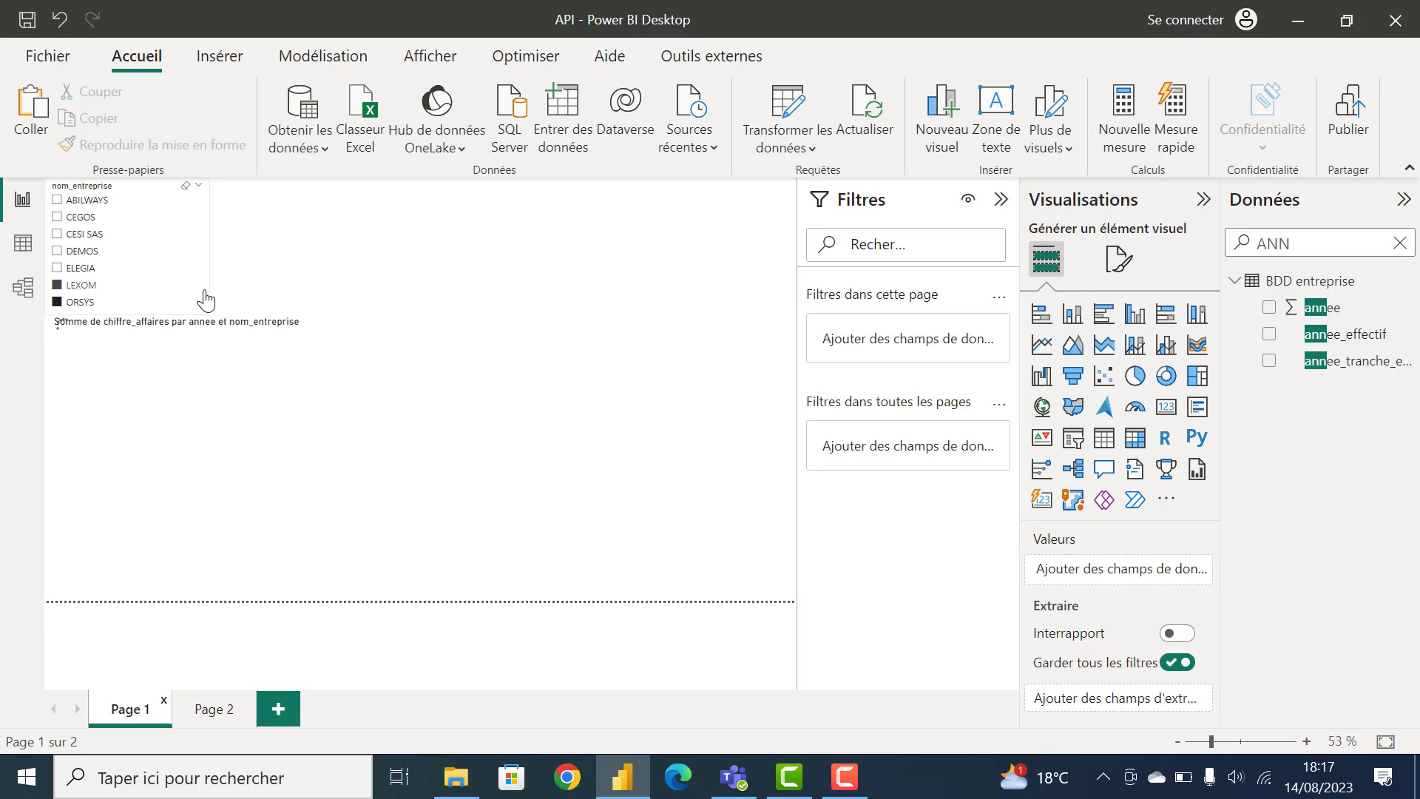
pyautogui.click(248, 252)
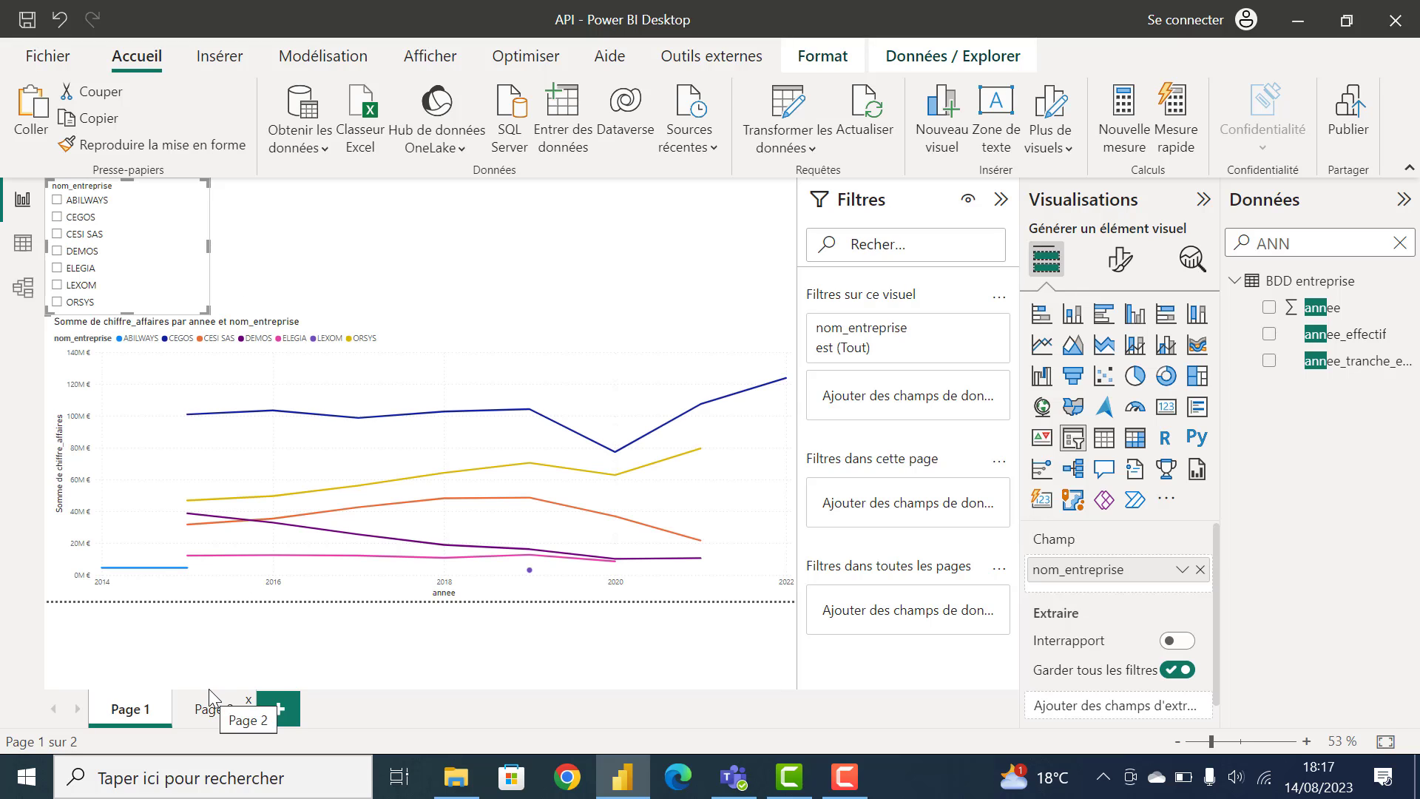
pyautogui.click(209, 712)
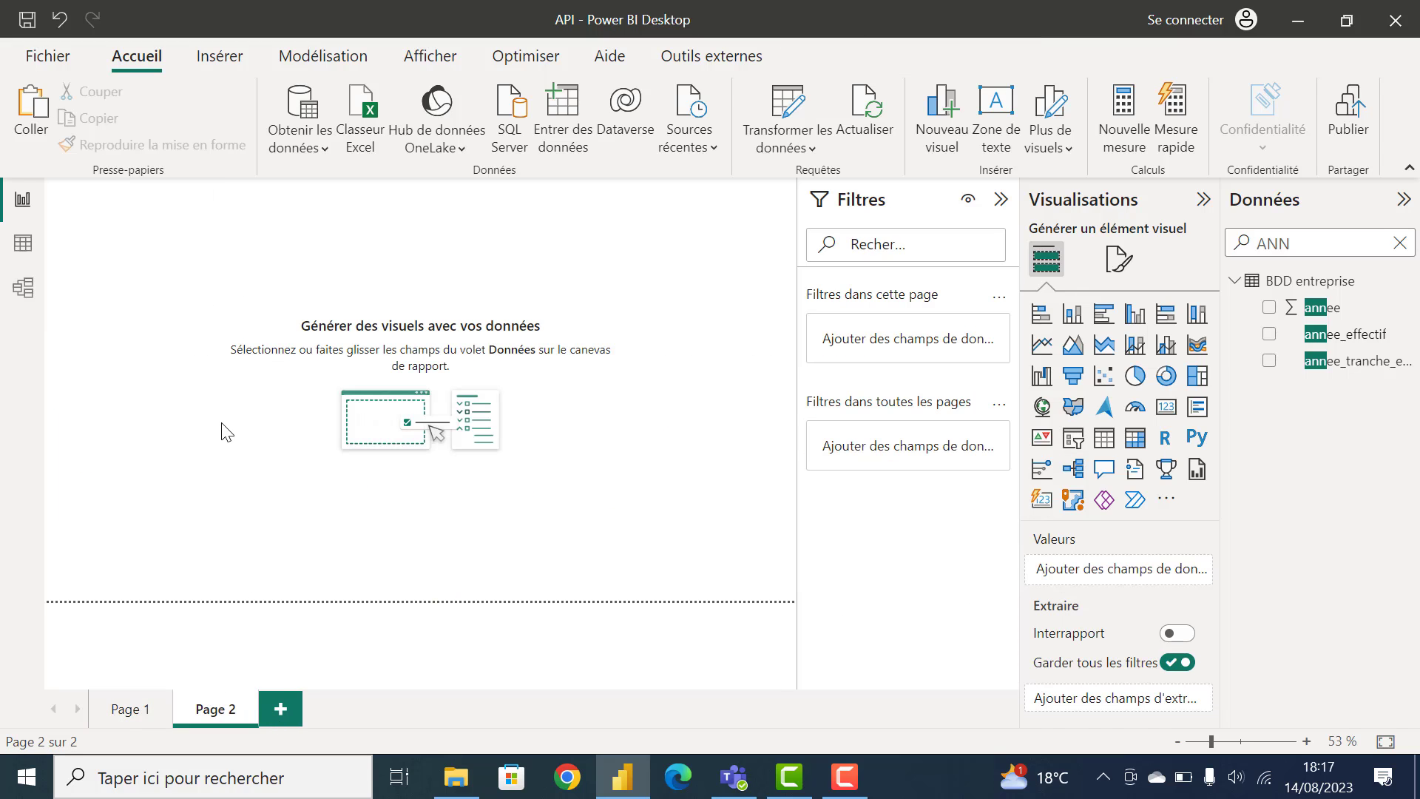
pyautogui.hotkey('ctrl', 'v')
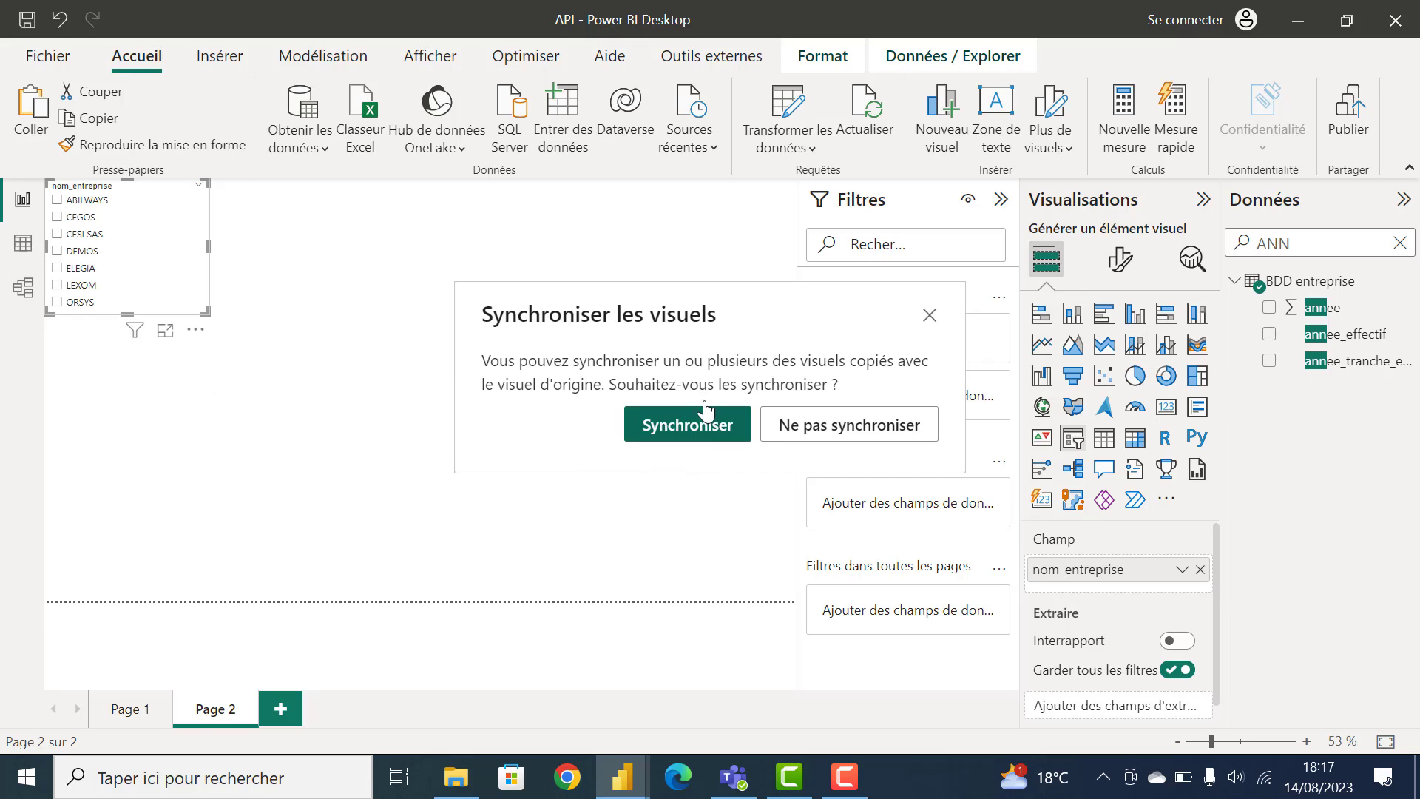
pyautogui.click(684, 429)
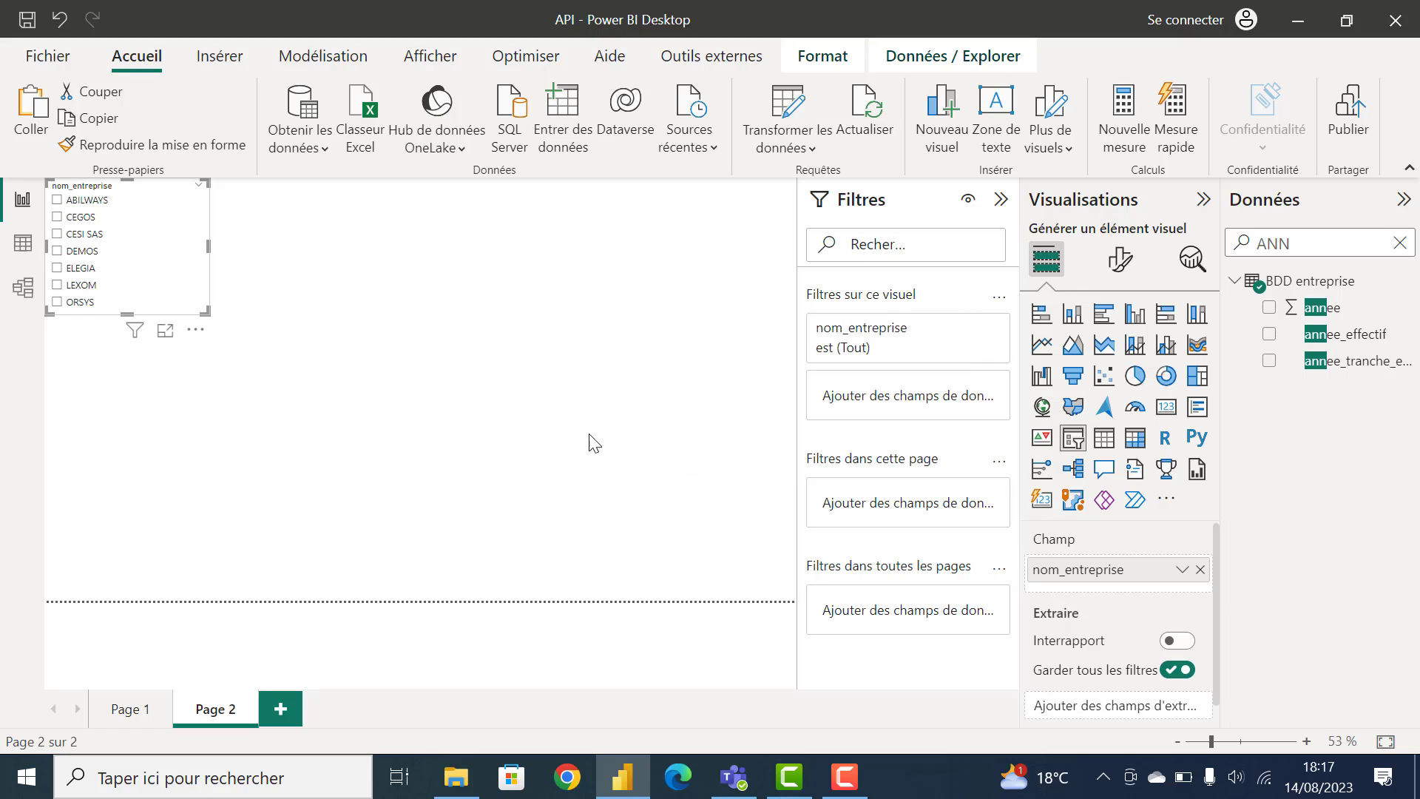
# Step: Add a slicer on the annee field to Page 2, placed beside the nom_entreprise slicer
pyautogui.click(363, 282)
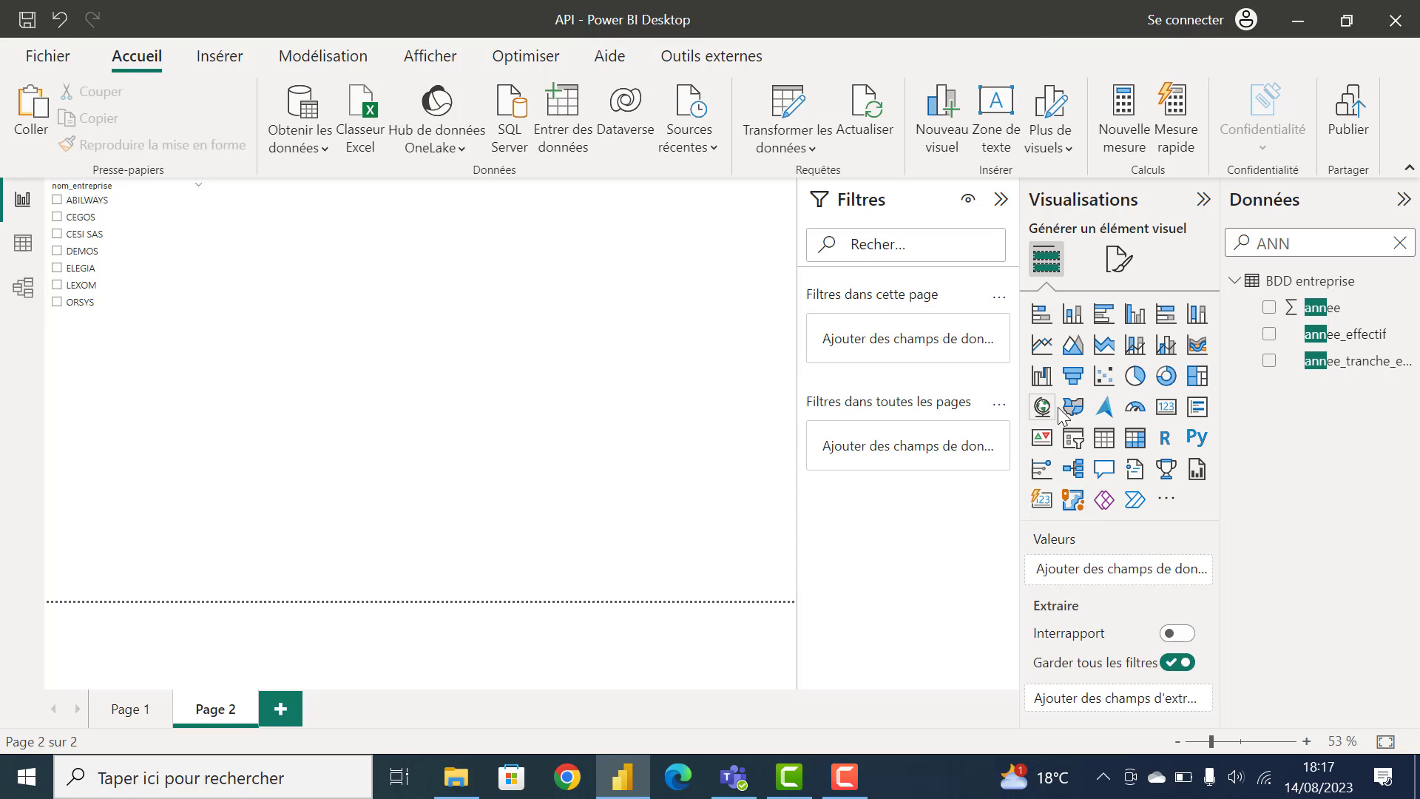
pyautogui.click(1073, 437)
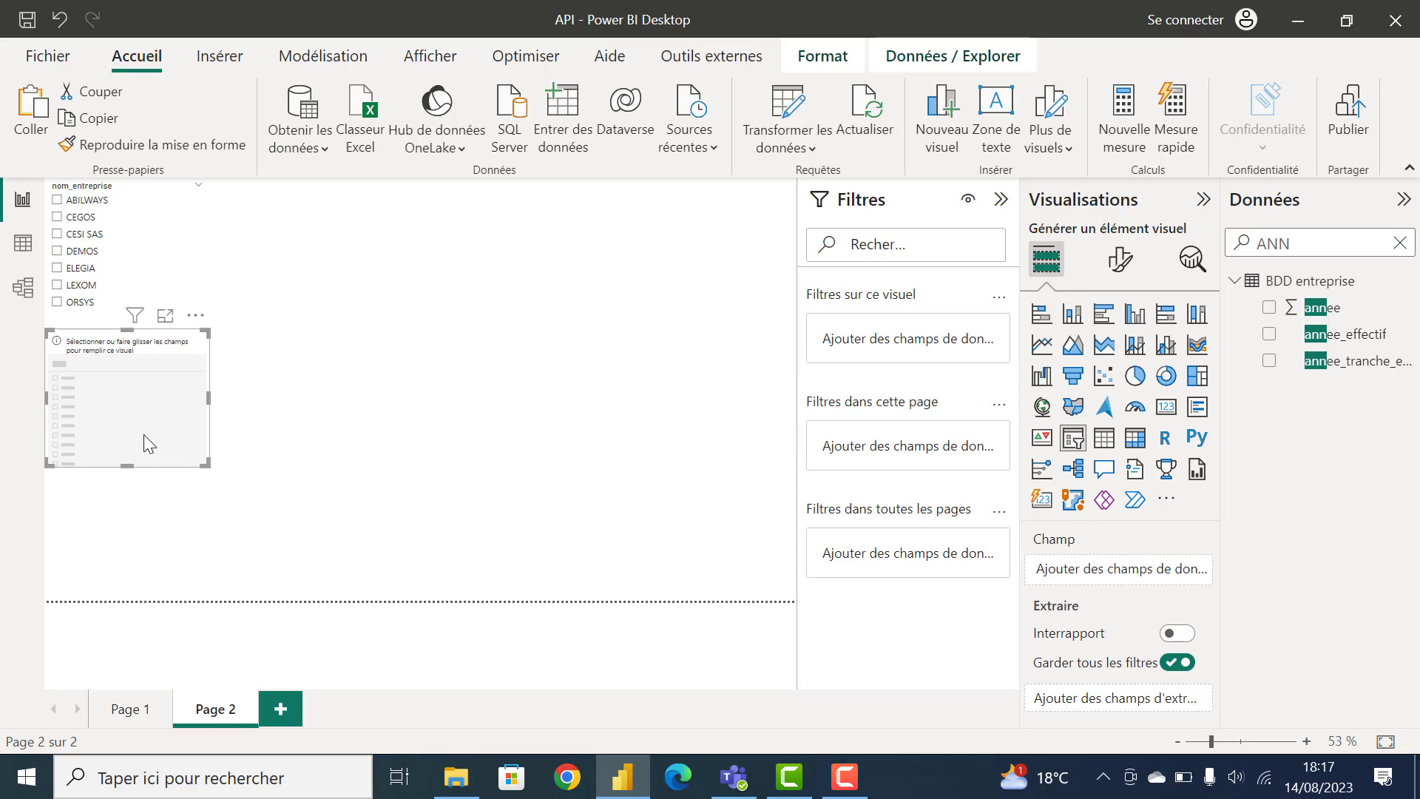
pyautogui.moveTo(144, 435); pyautogui.dragTo(332, 272)
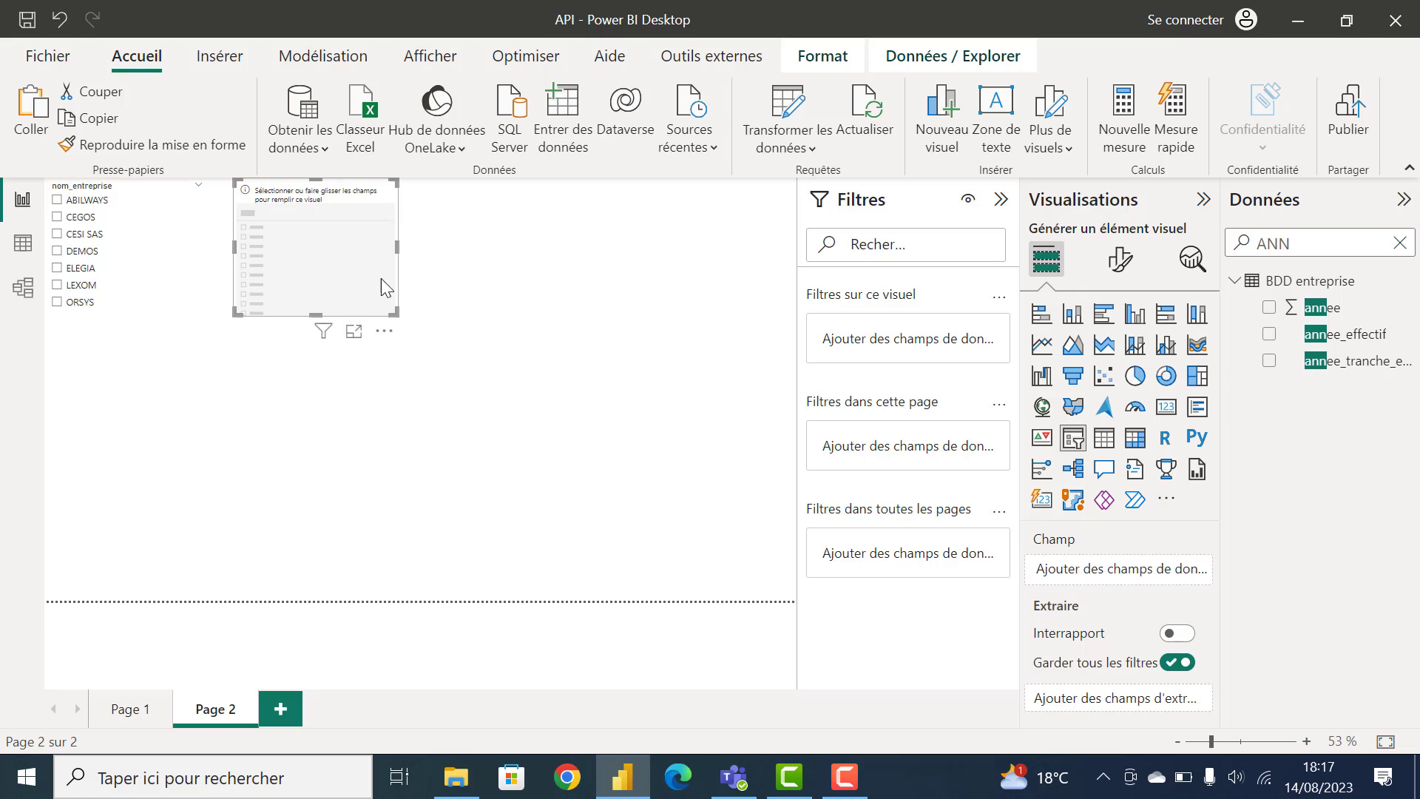
pyautogui.click(1271, 307)
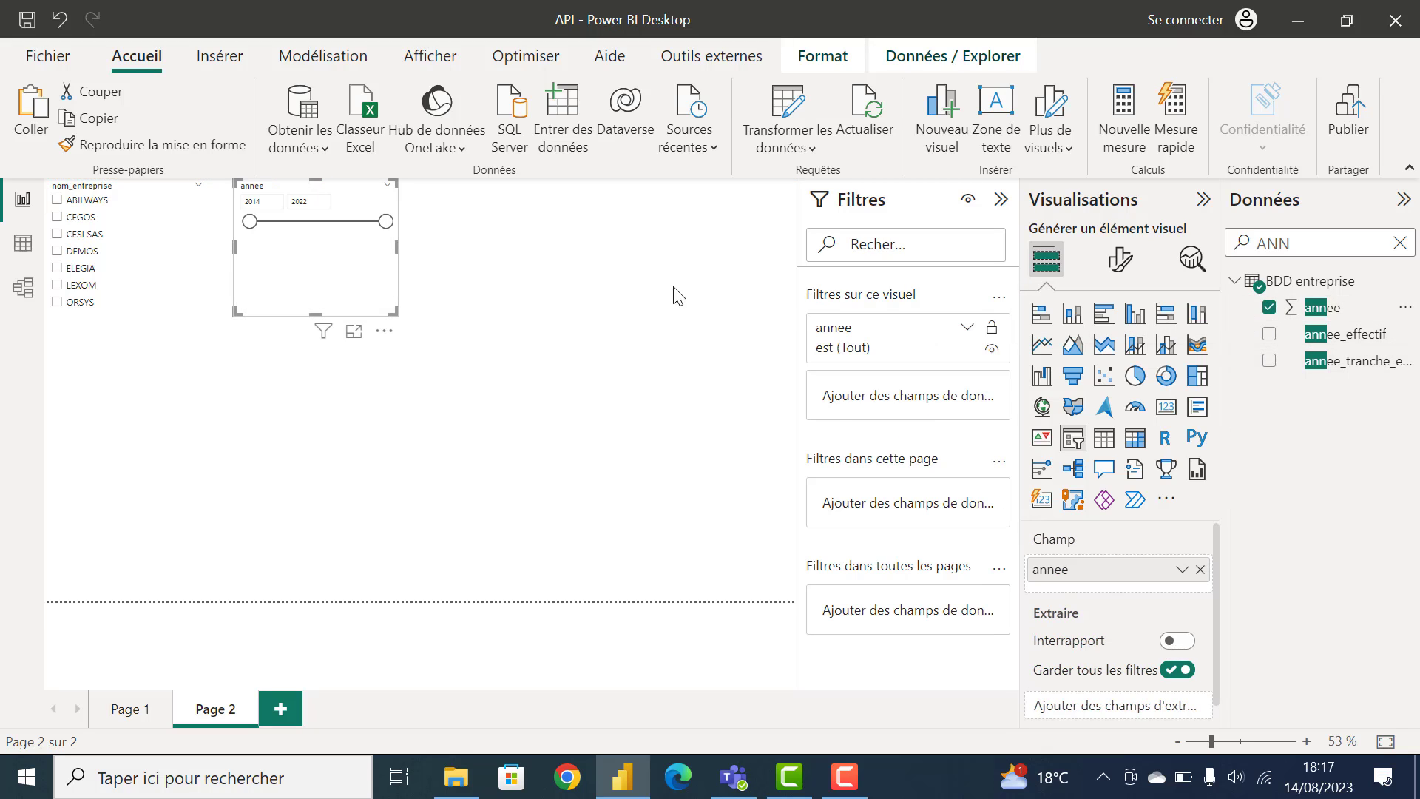
# Step: Set the annee slicer's style to Liste verticale and enable single selection
pyautogui.click(1118, 281)
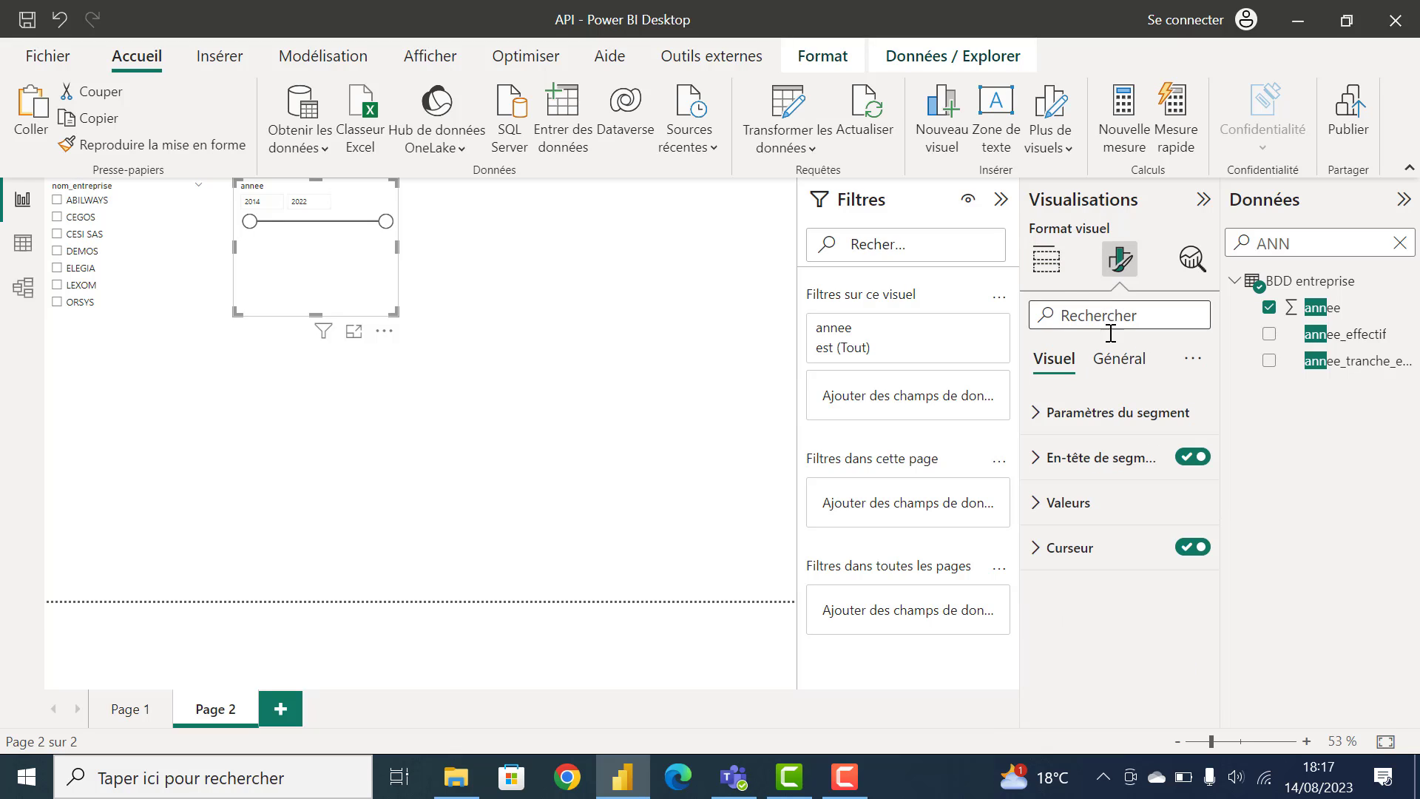
pyautogui.click(1046, 412)
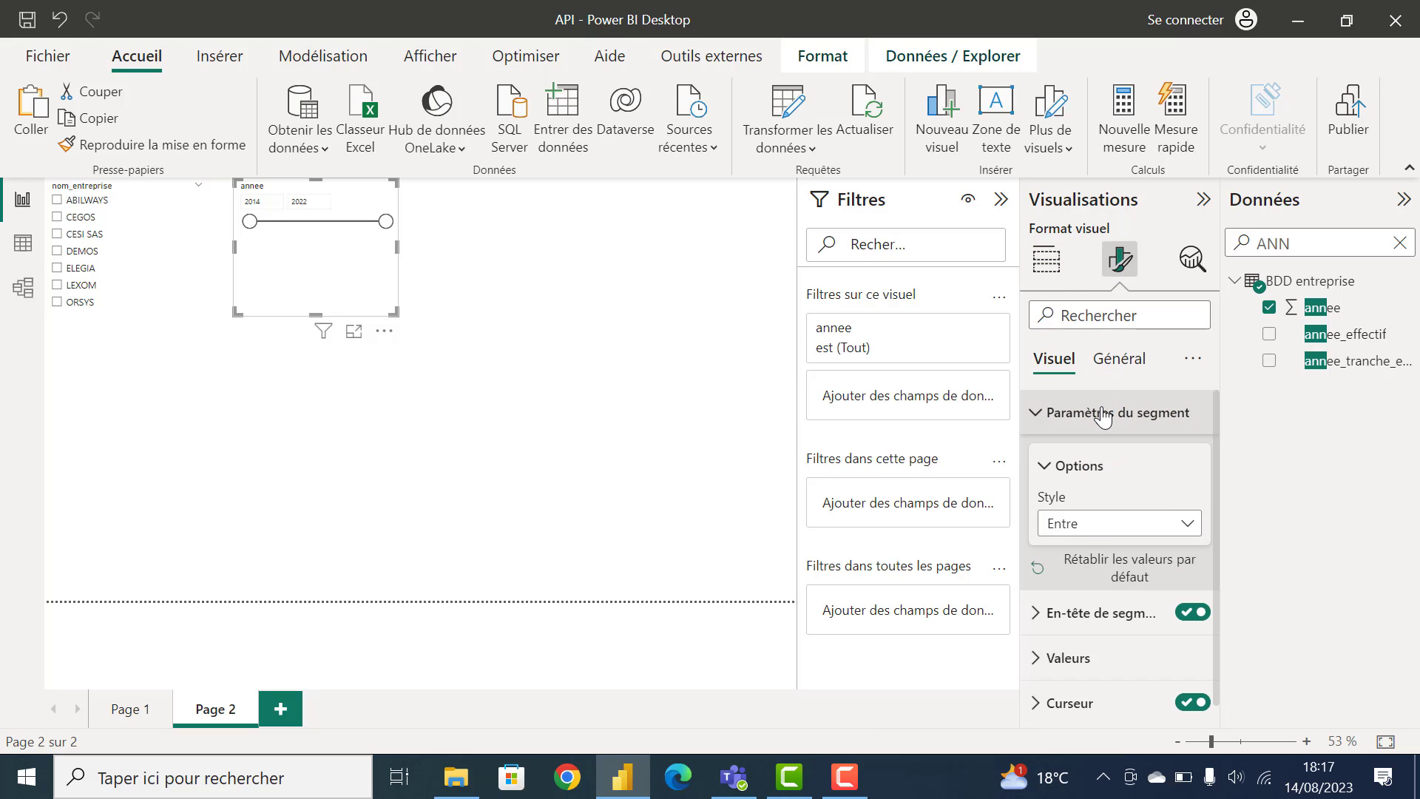
pyautogui.click(1093, 536)
pyautogui.click(1077, 558)
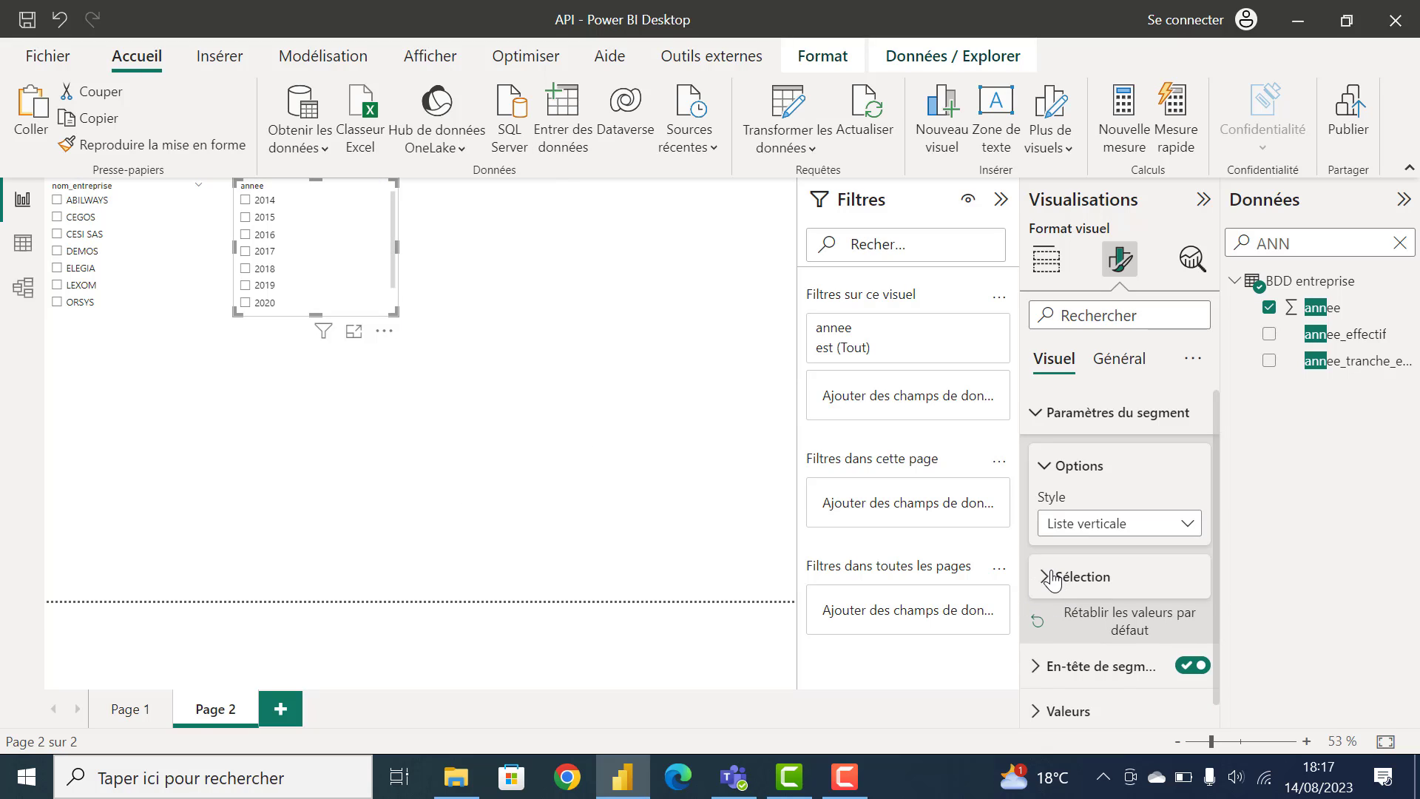
pyautogui.click(1053, 579)
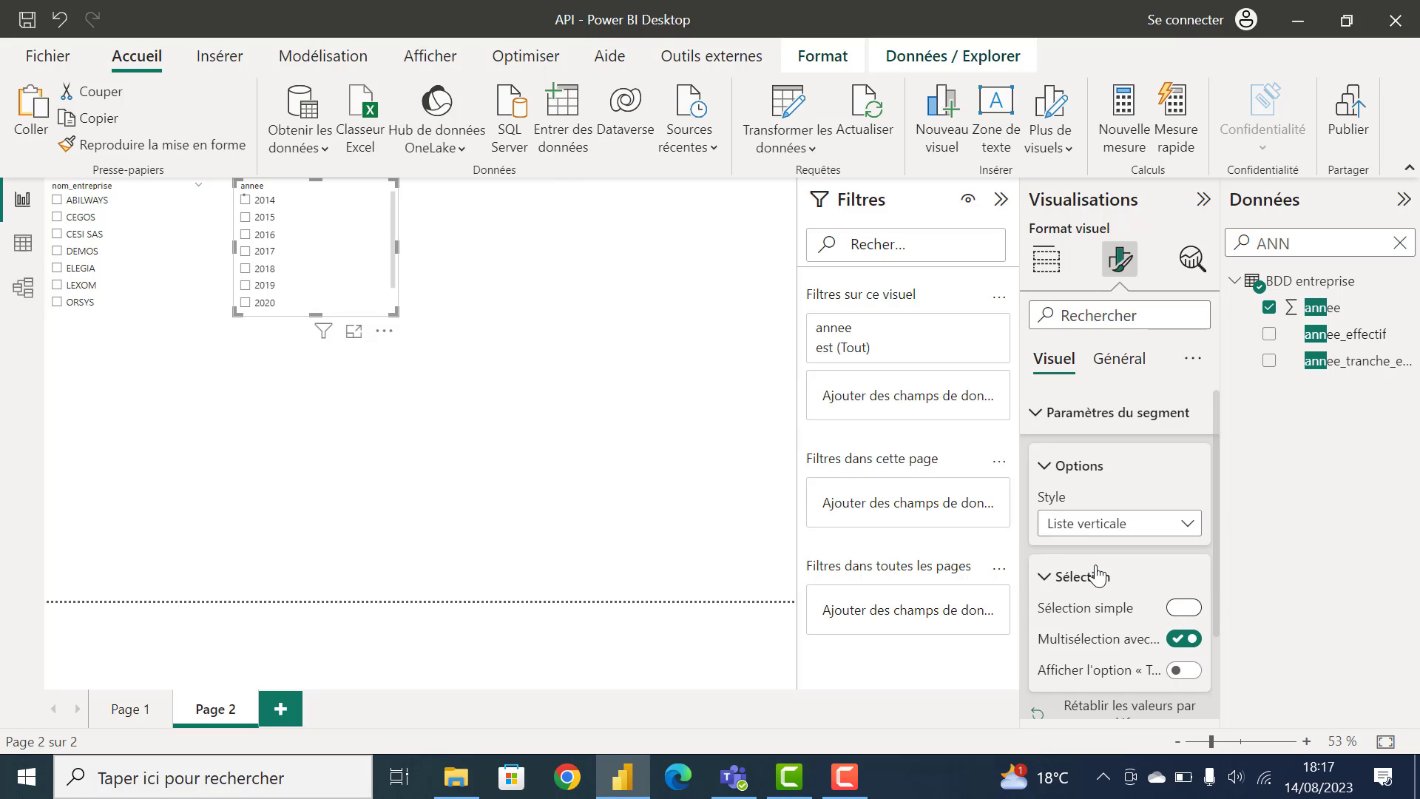
pyautogui.click(1183, 607)
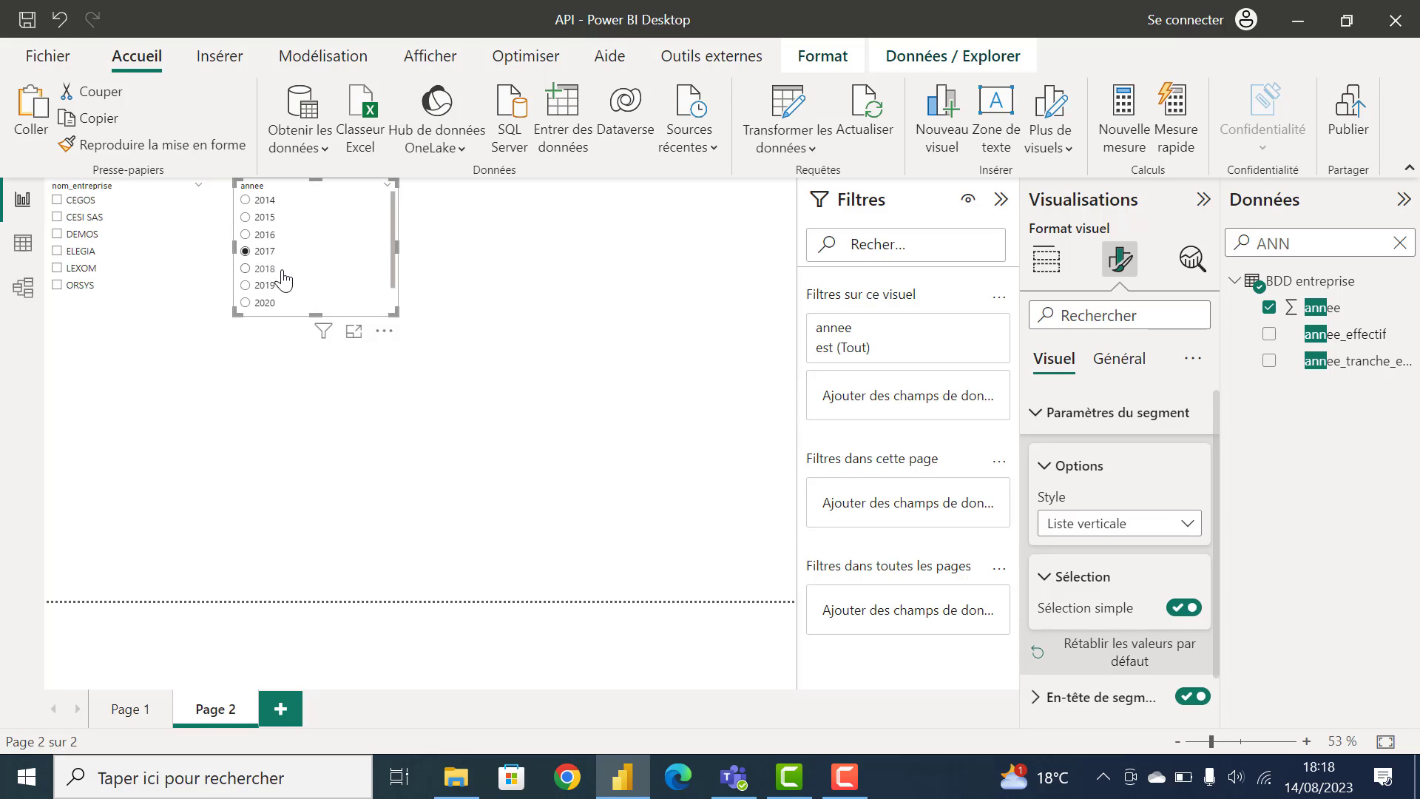
# Step: Insert a funnel chart on Page 2 below the slicers and enlarge it to fill the page's full width
pyautogui.click(708, 342)
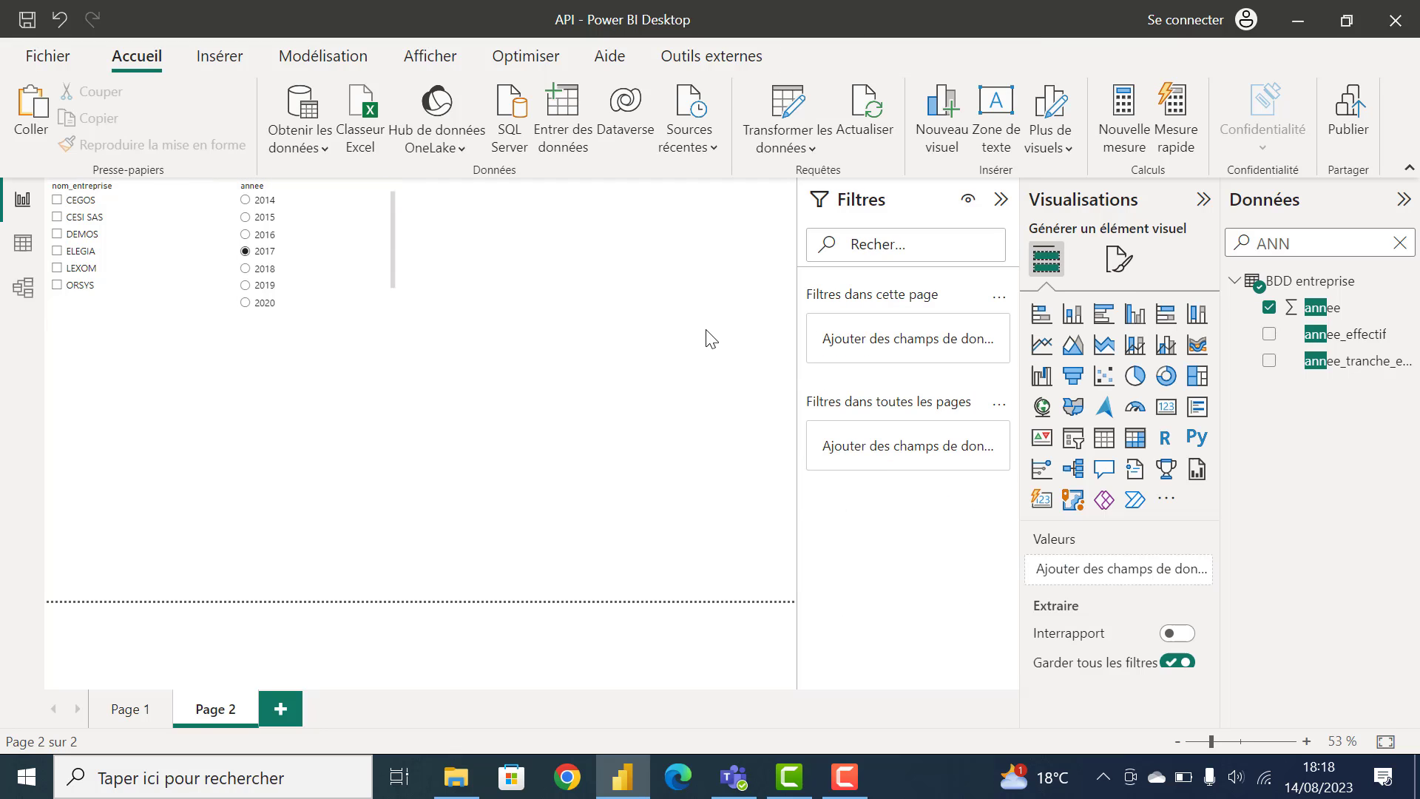
pyautogui.click(1074, 375)
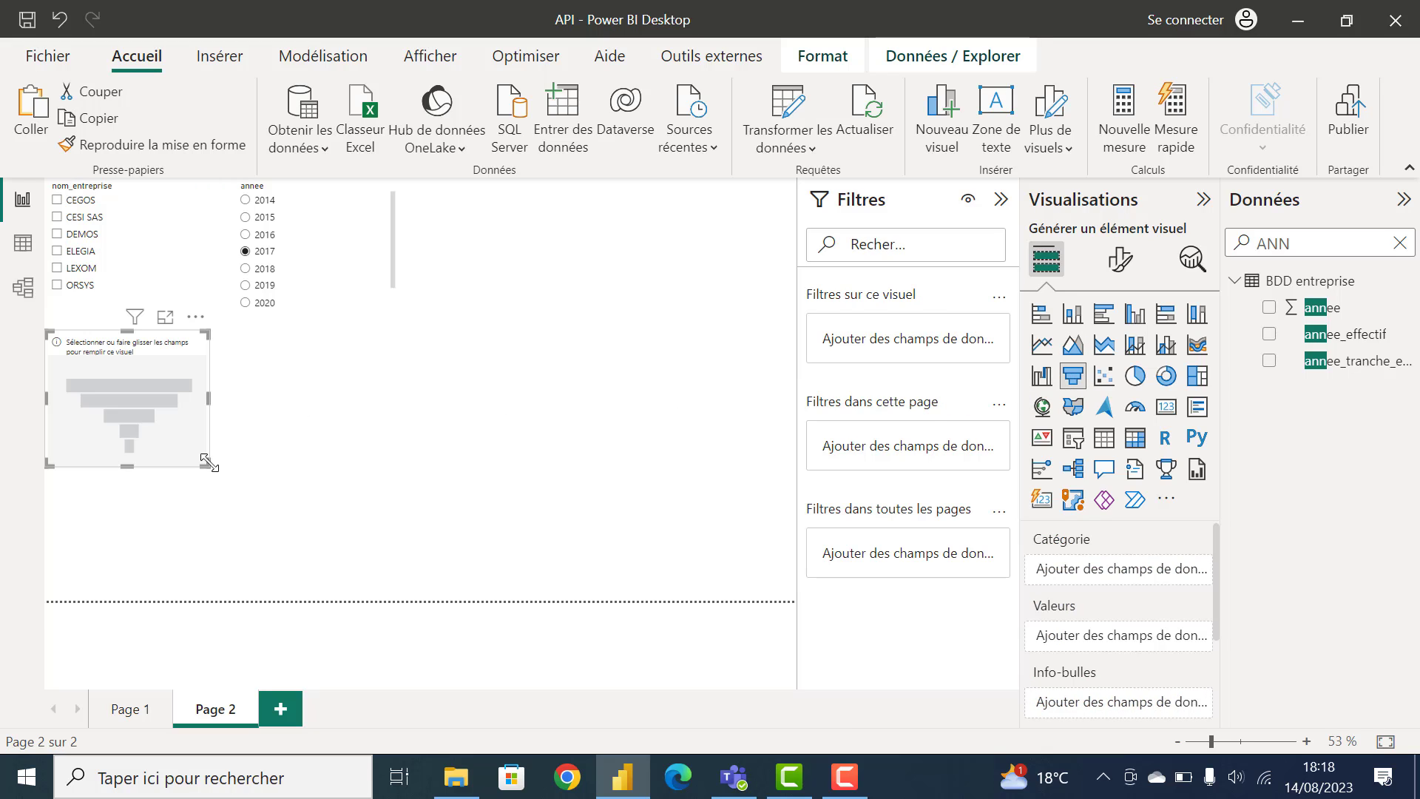
pyautogui.moveTo(207, 464); pyautogui.dragTo(815, 679)
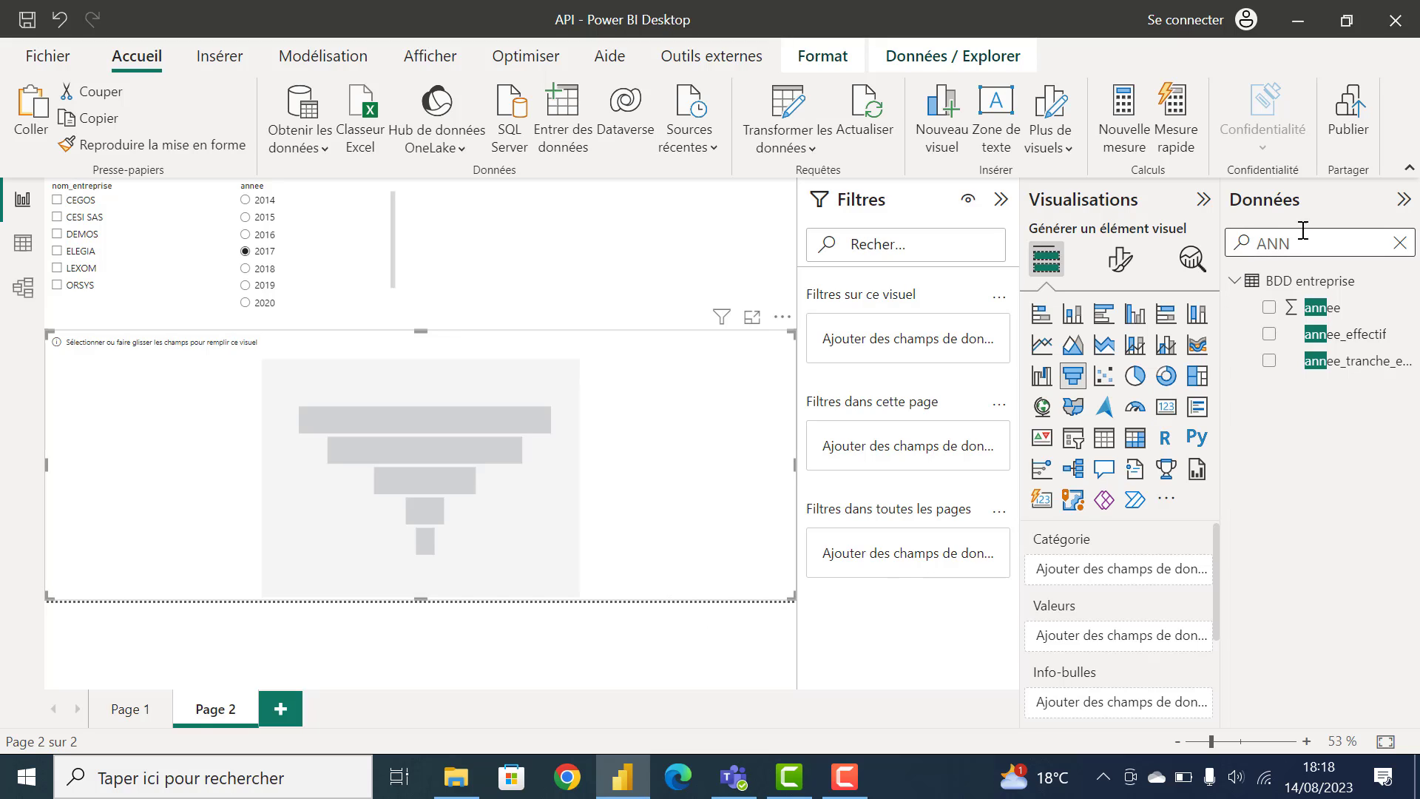
# Step: Add the chiffre_affaires and marge_brute fields to the funnel chart's values
pyautogui.moveTo(1299, 242); pyautogui.dragTo(1229, 248)
pyautogui.write('chiffre')
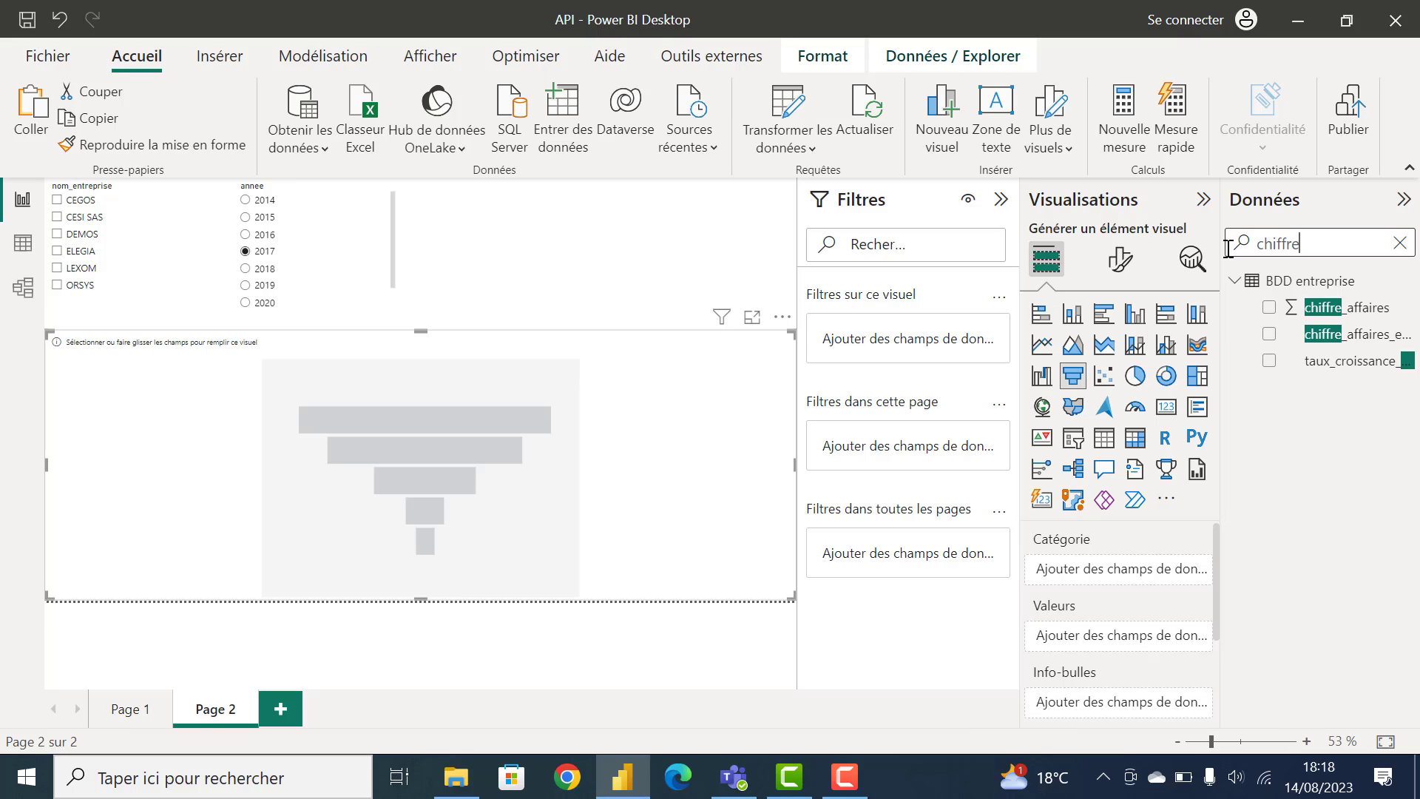
pyautogui.click(1269, 307)
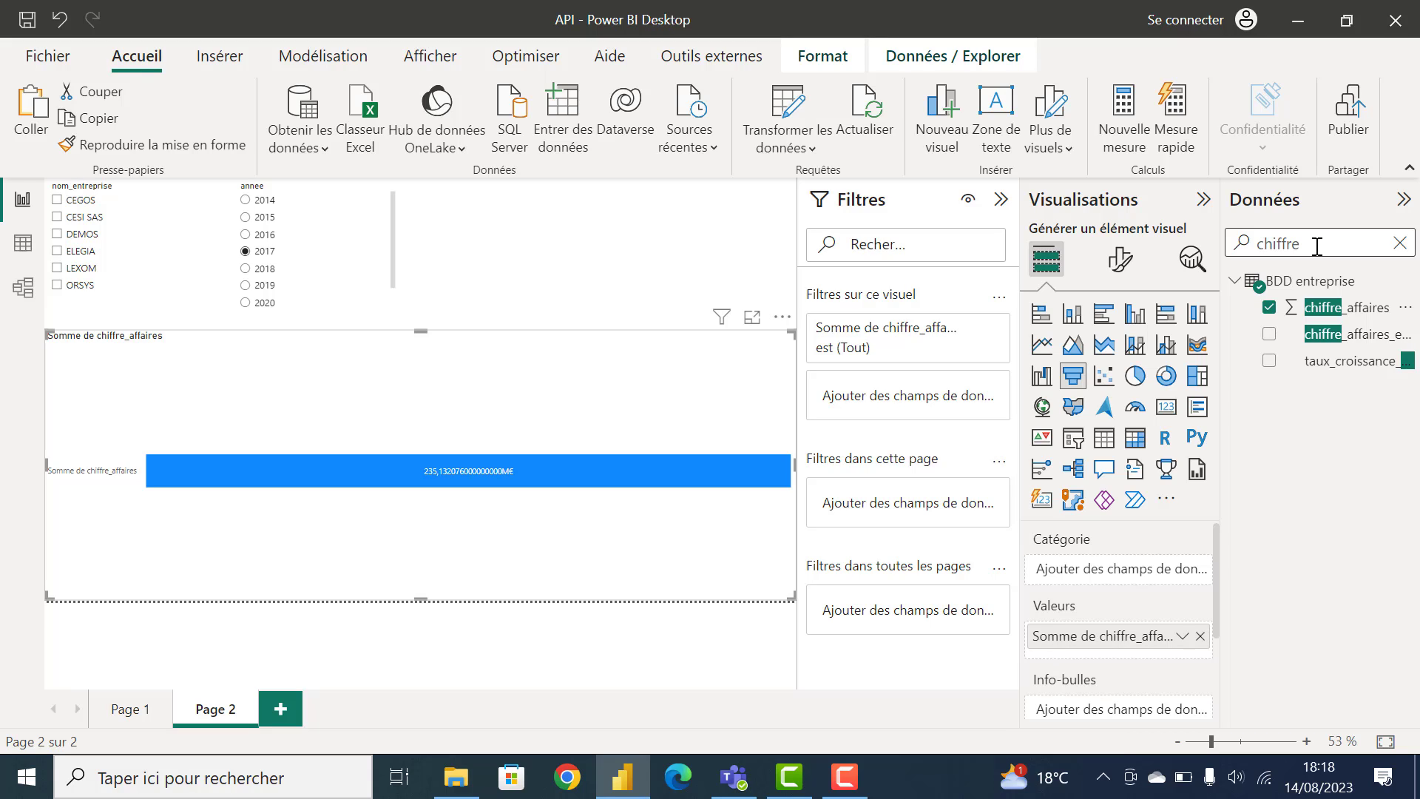
pyautogui.moveTo(1317, 246); pyautogui.dragTo(1235, 247)
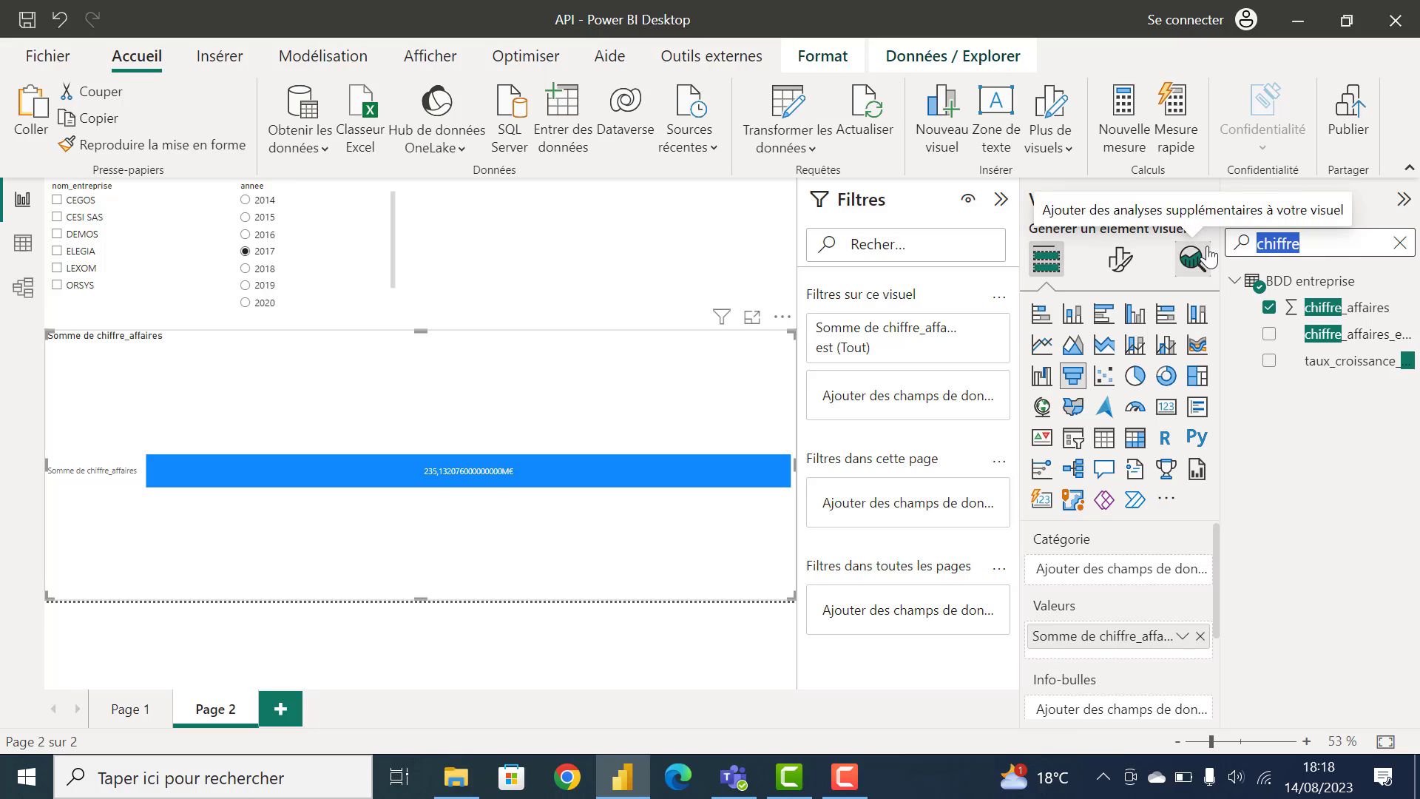
pyautogui.write('marge')
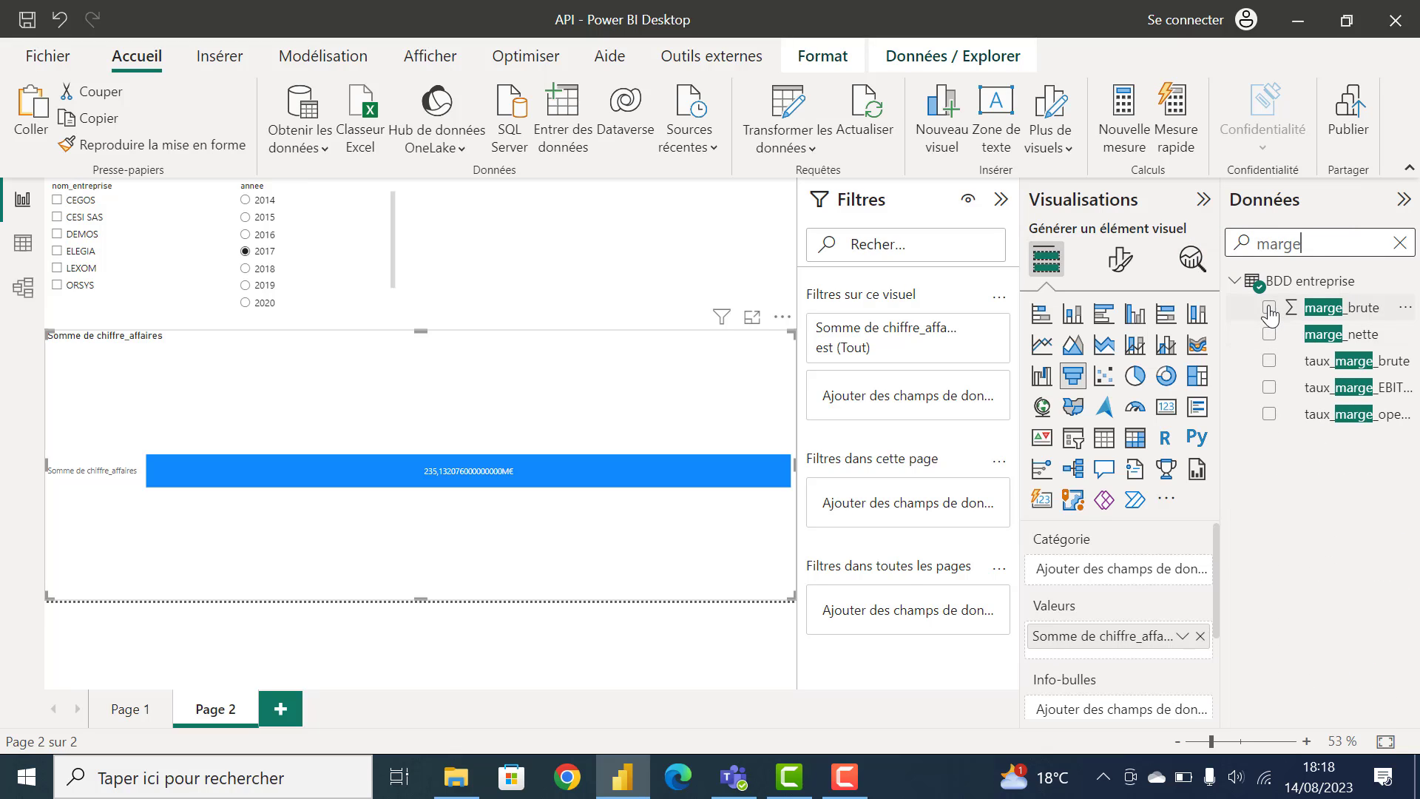
pyautogui.click(1270, 307)
# Step: Add the valeur_ajoutee field to the funnel chart's values after marge_brute
pyautogui.moveTo(1306, 245); pyautogui.dragTo(1252, 245)
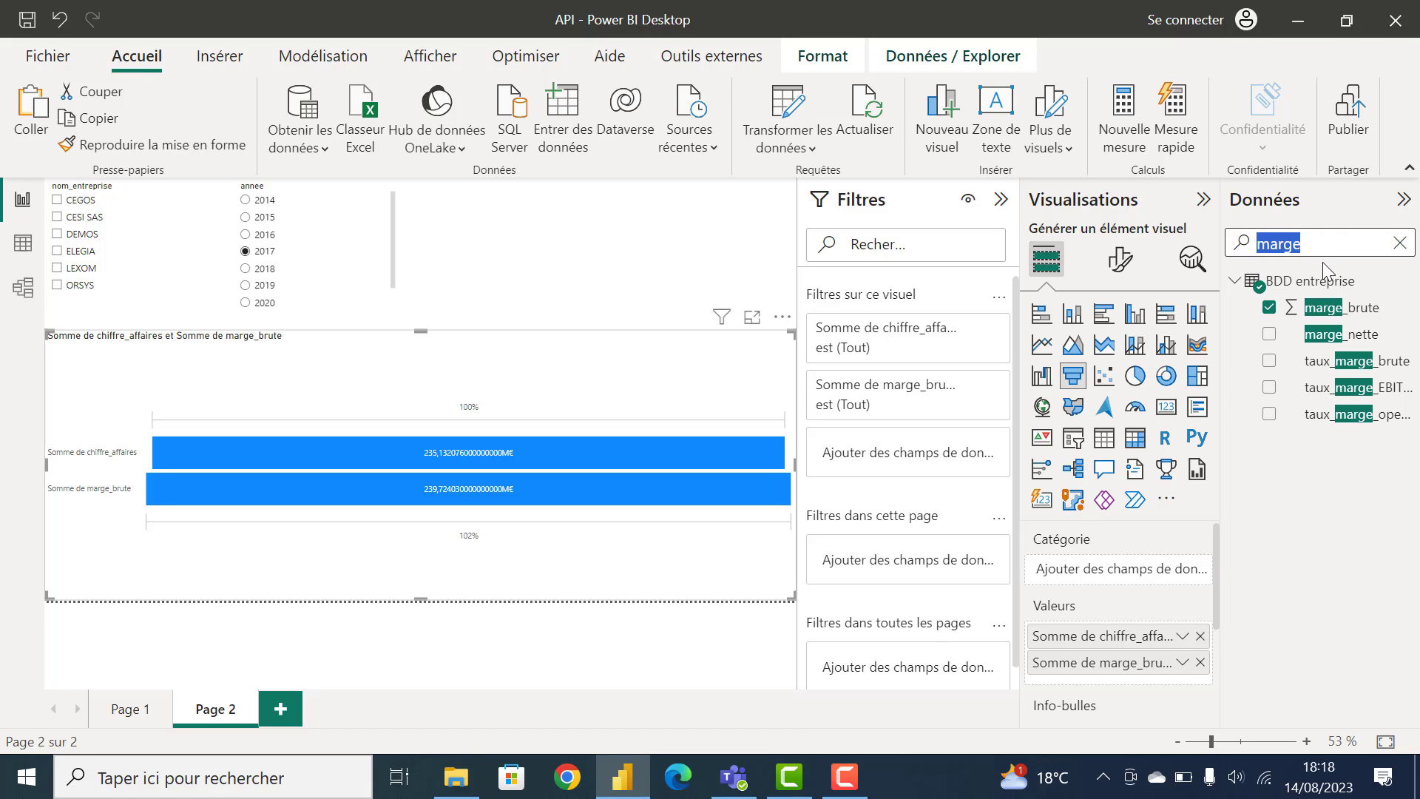
pyautogui.press('BackSpace')
pyautogui.write('vale')
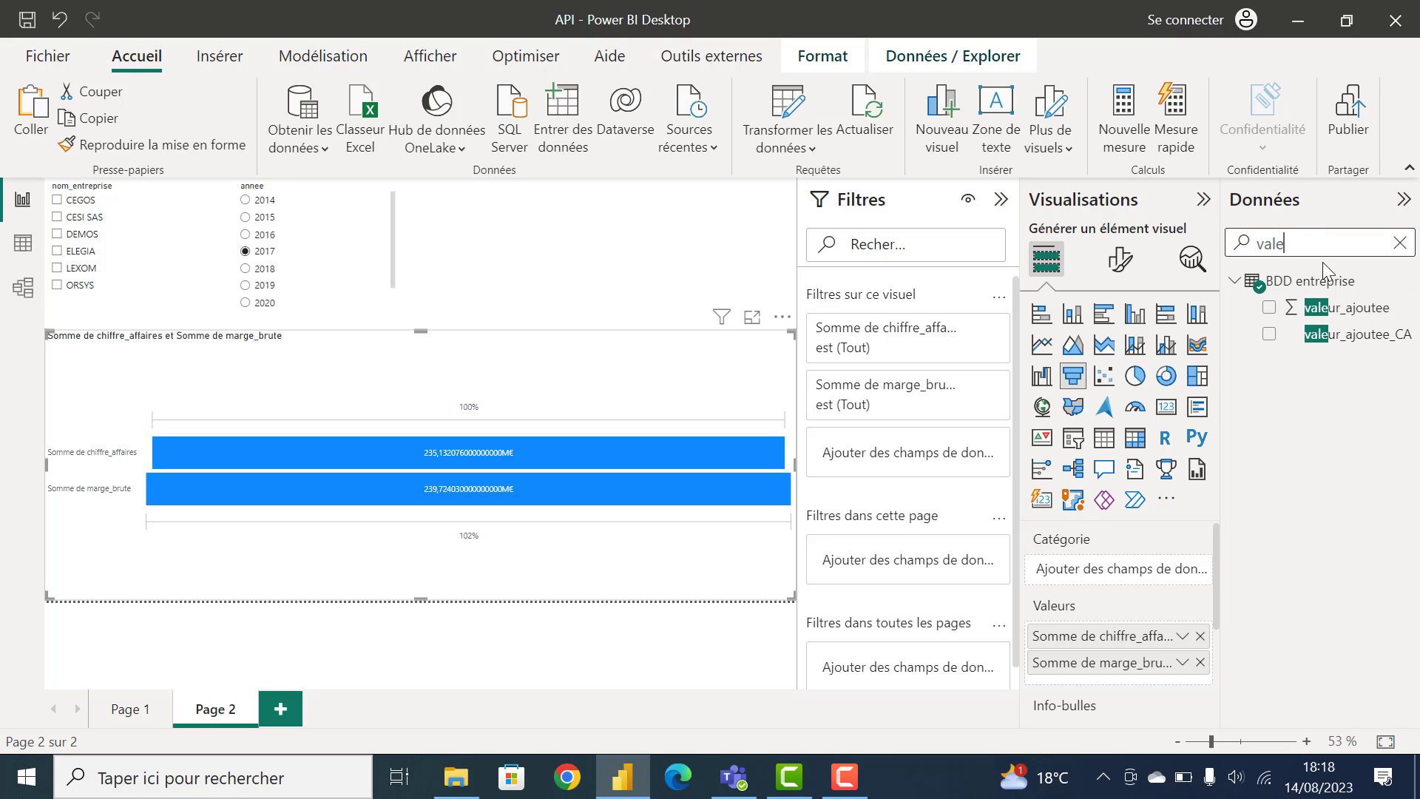
pyautogui.write('ur')
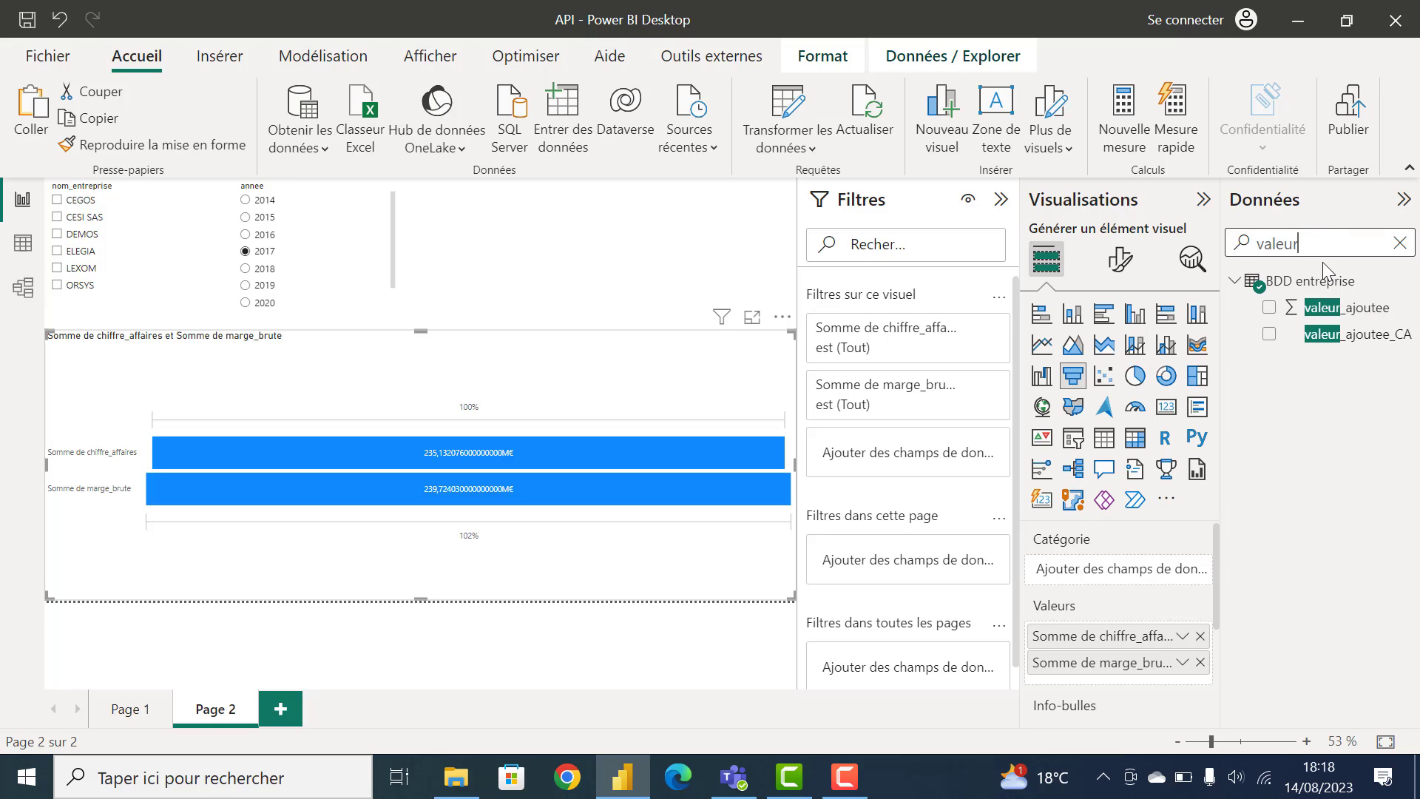
pyautogui.click(1270, 308)
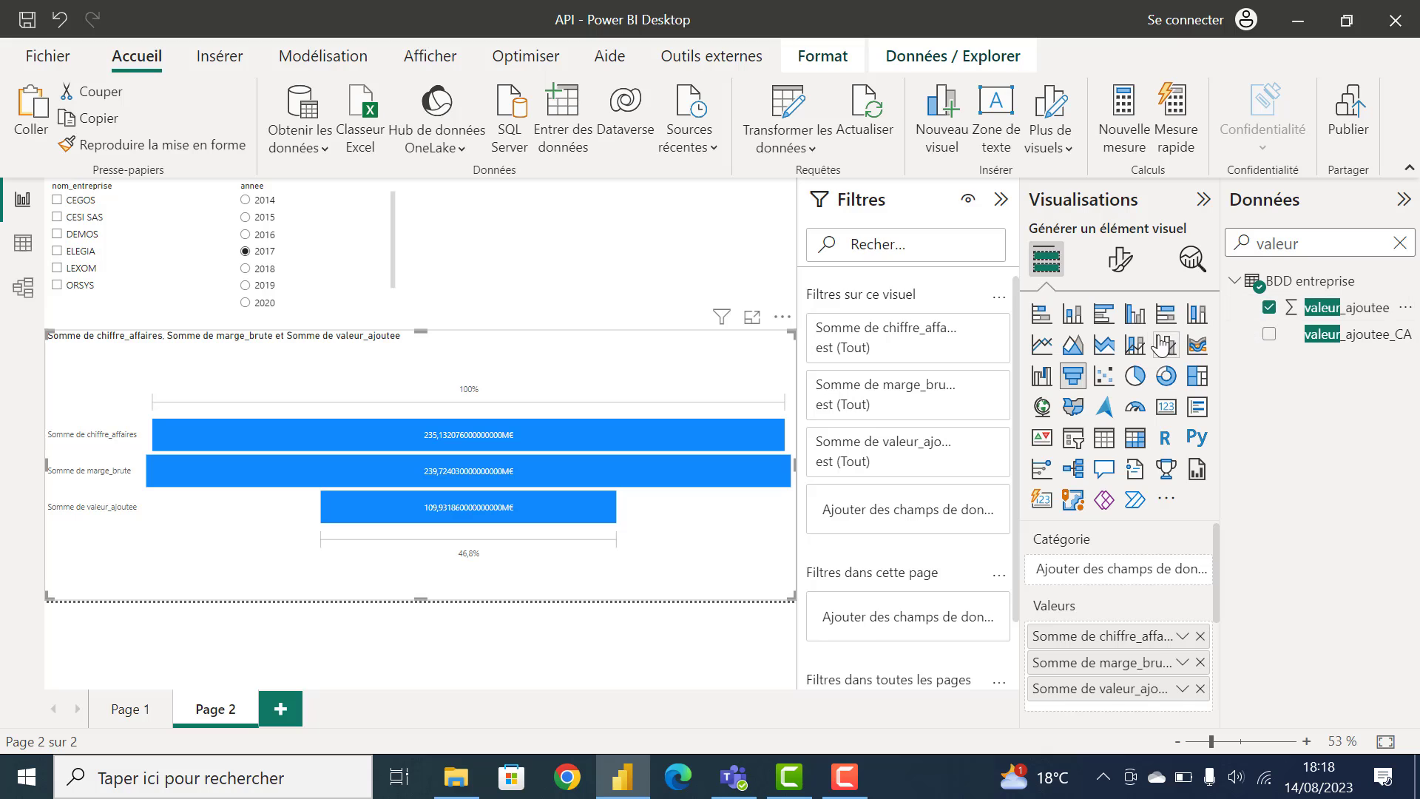
# Step: Add the resultat_exploitation and resultat fields, in that order, to the funnel chart's values
pyautogui.moveTo(1306, 243); pyautogui.dragTo(1217, 244)
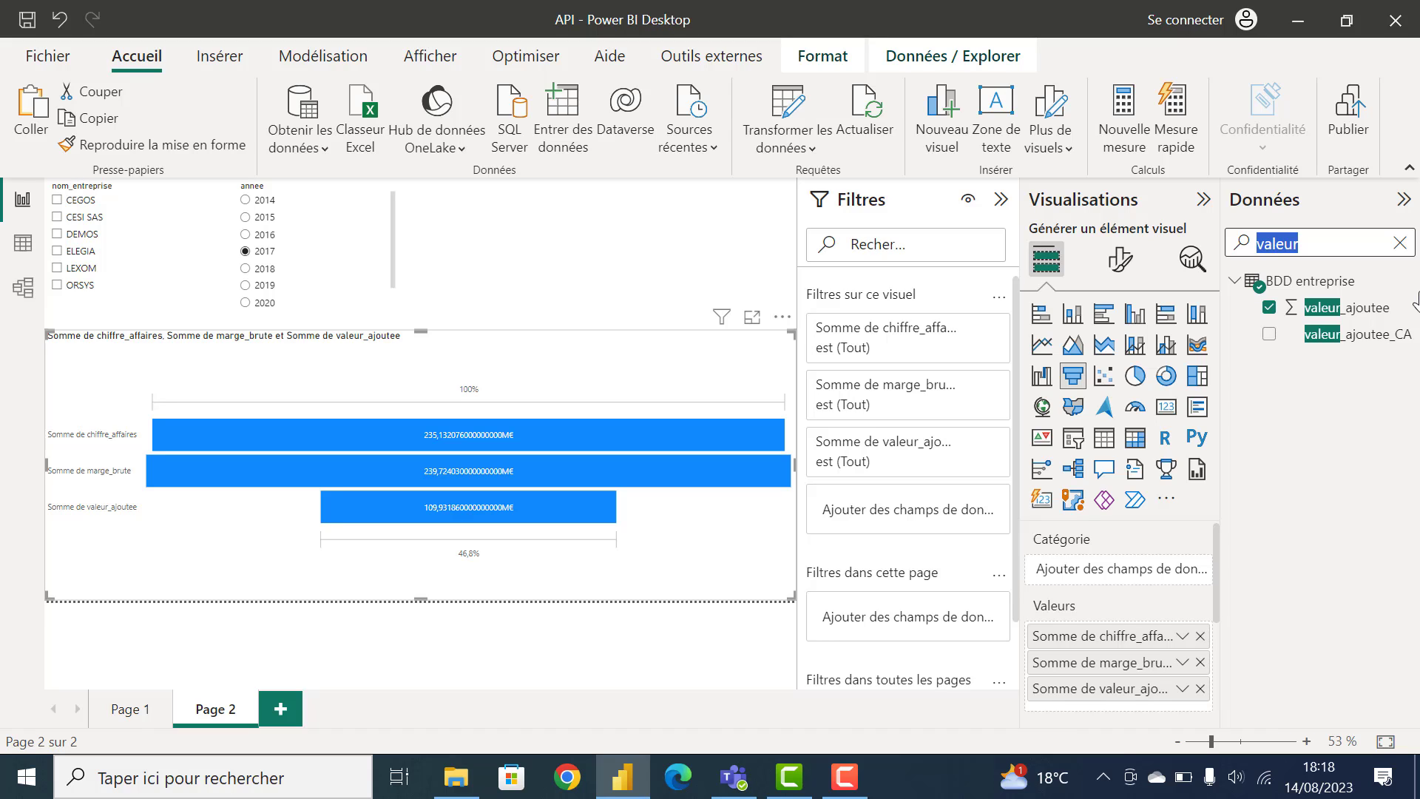
pyautogui.write('resulta')
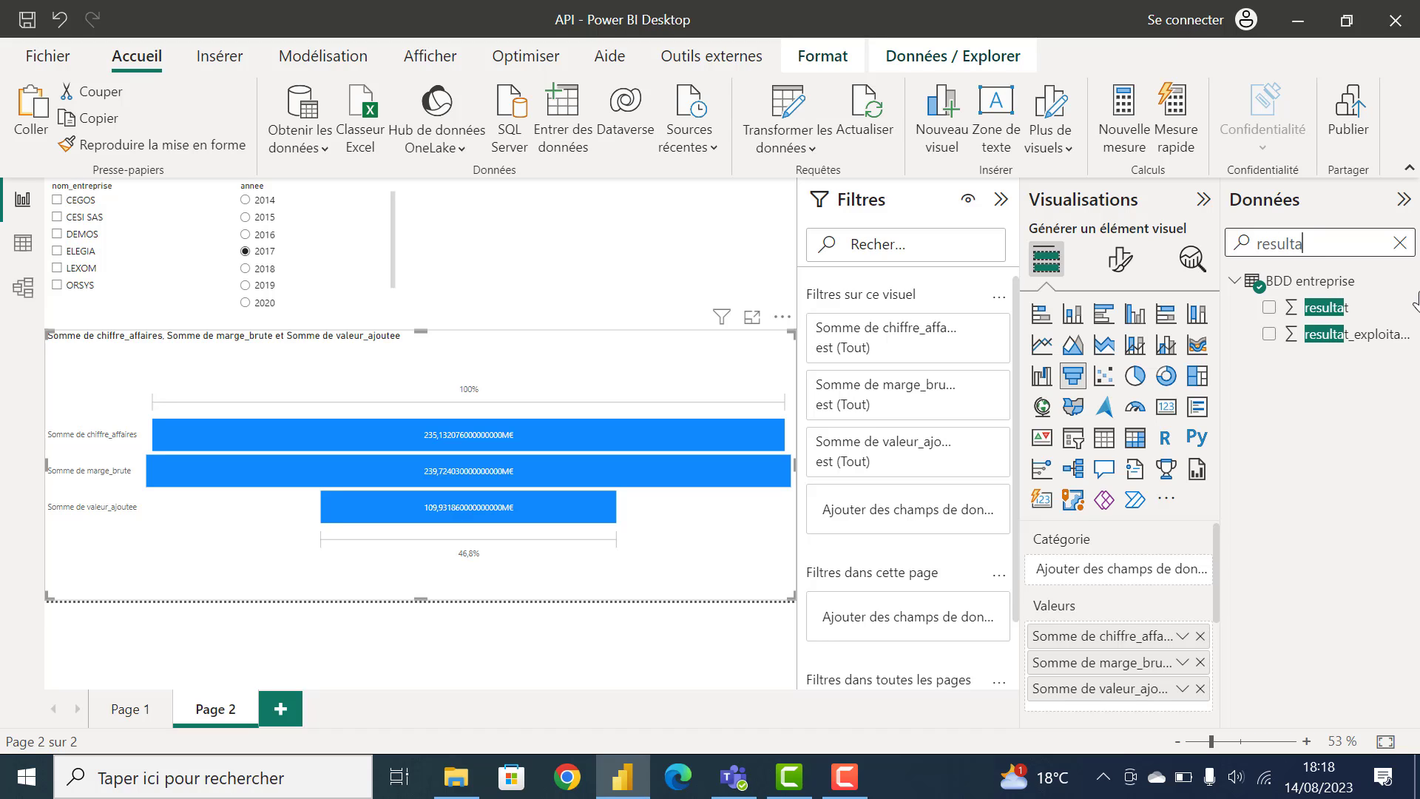
pyautogui.click(1271, 334)
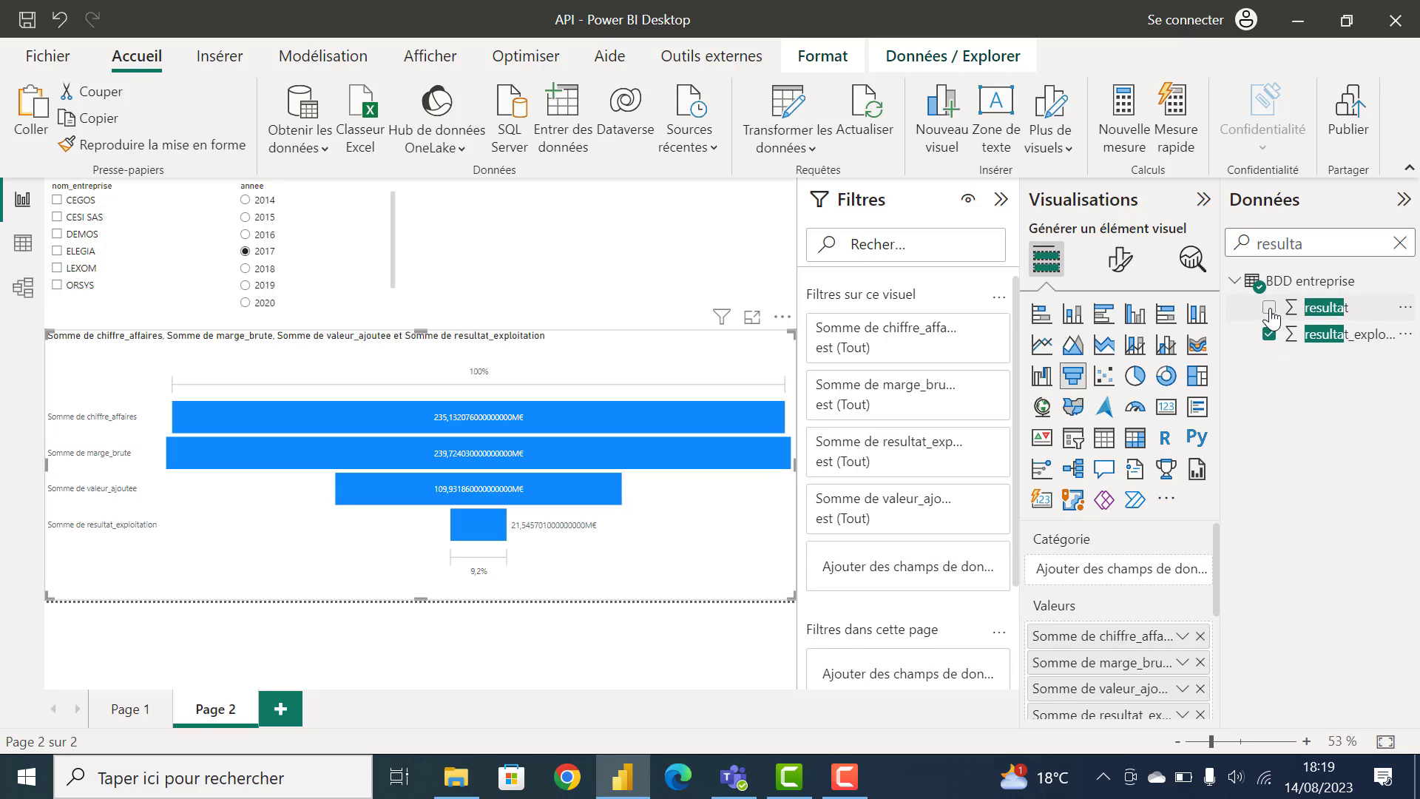
pyautogui.click(1270, 309)
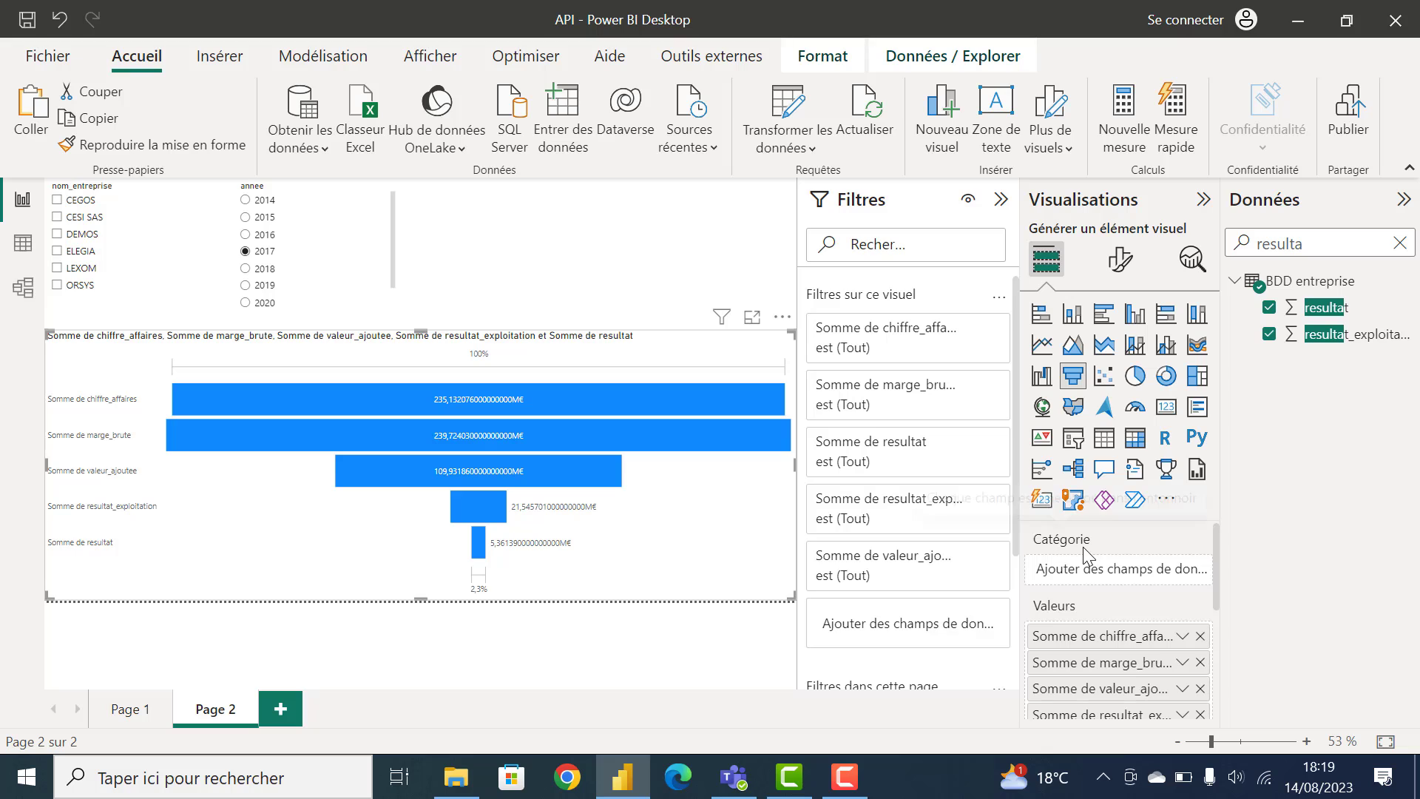
# Step: Set the display units of the funnel chart's data labels to Millions
pyautogui.click(1117, 262)
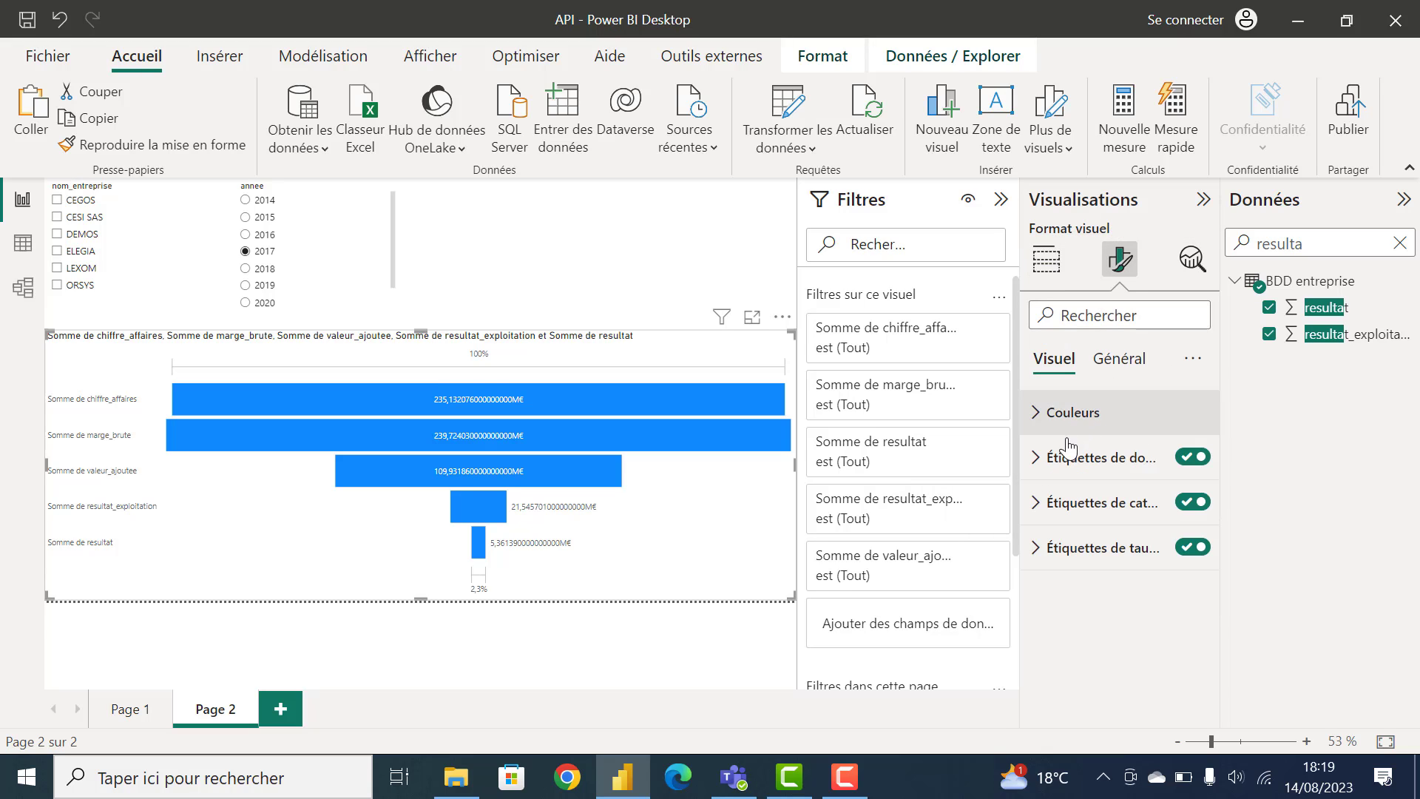
pyautogui.click(1043, 461)
pyautogui.scroll(-2, 1072, 476)
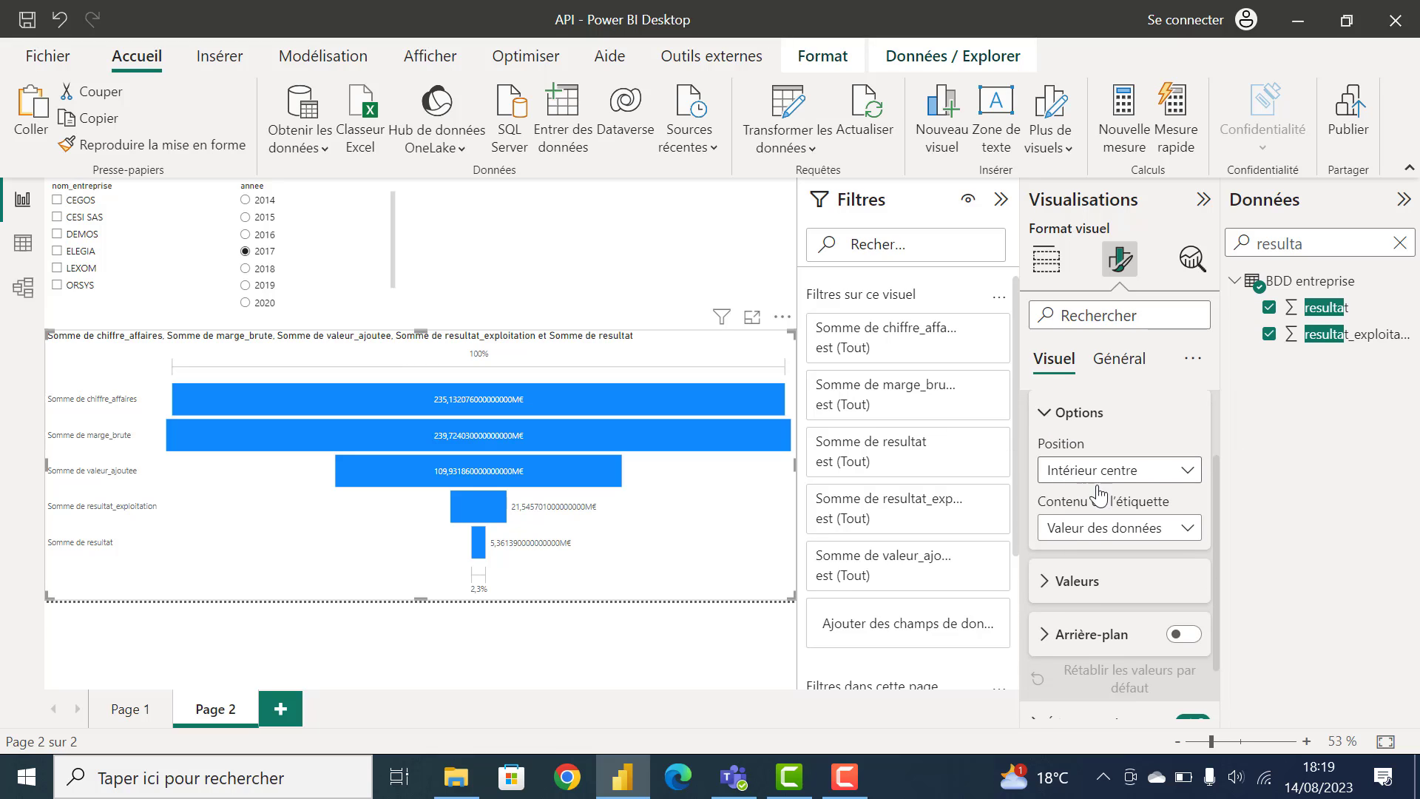
pyautogui.click(1066, 538)
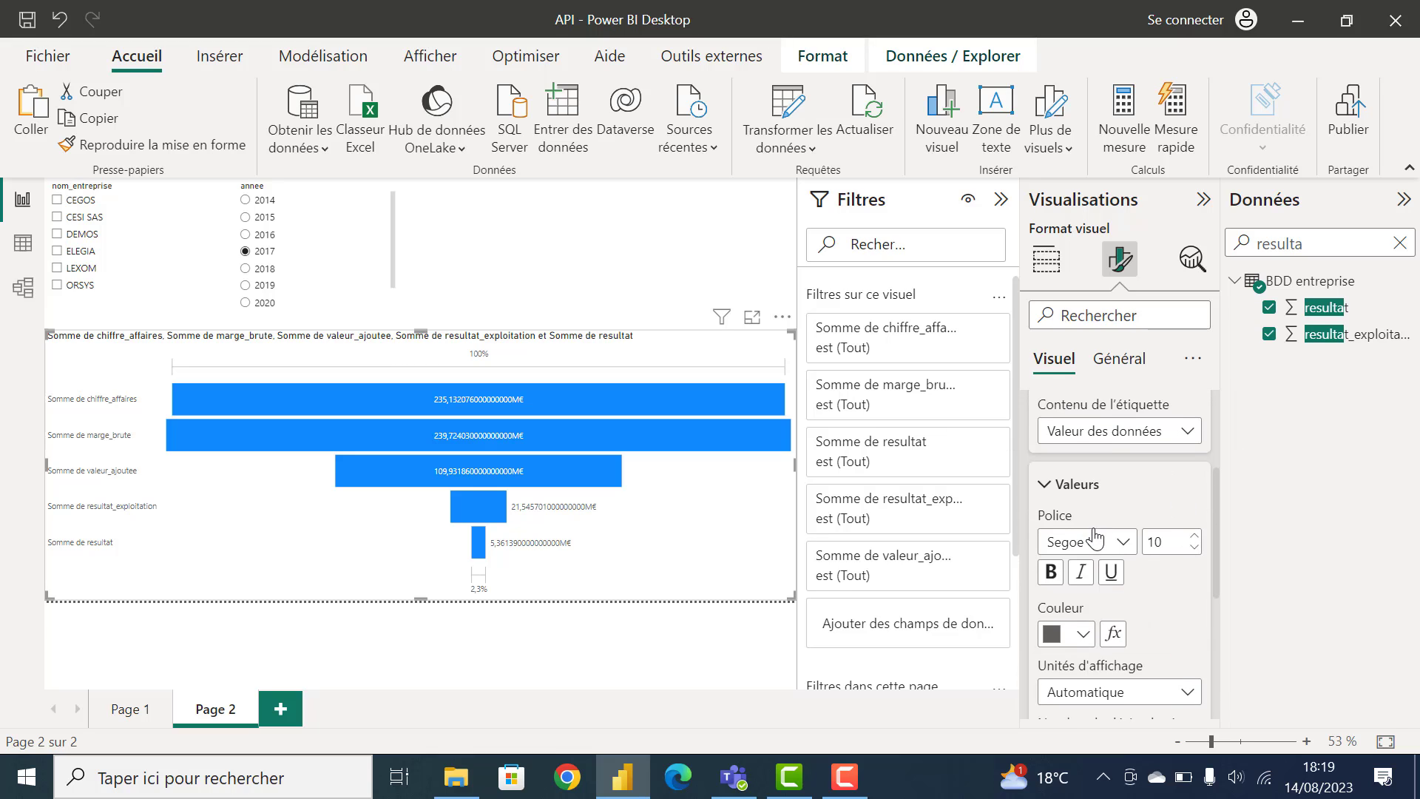
pyautogui.scroll(-1, 1080, 562)
pyautogui.scroll(-1, 1147, 549)
pyautogui.click(1142, 593)
pyautogui.click(1113, 571)
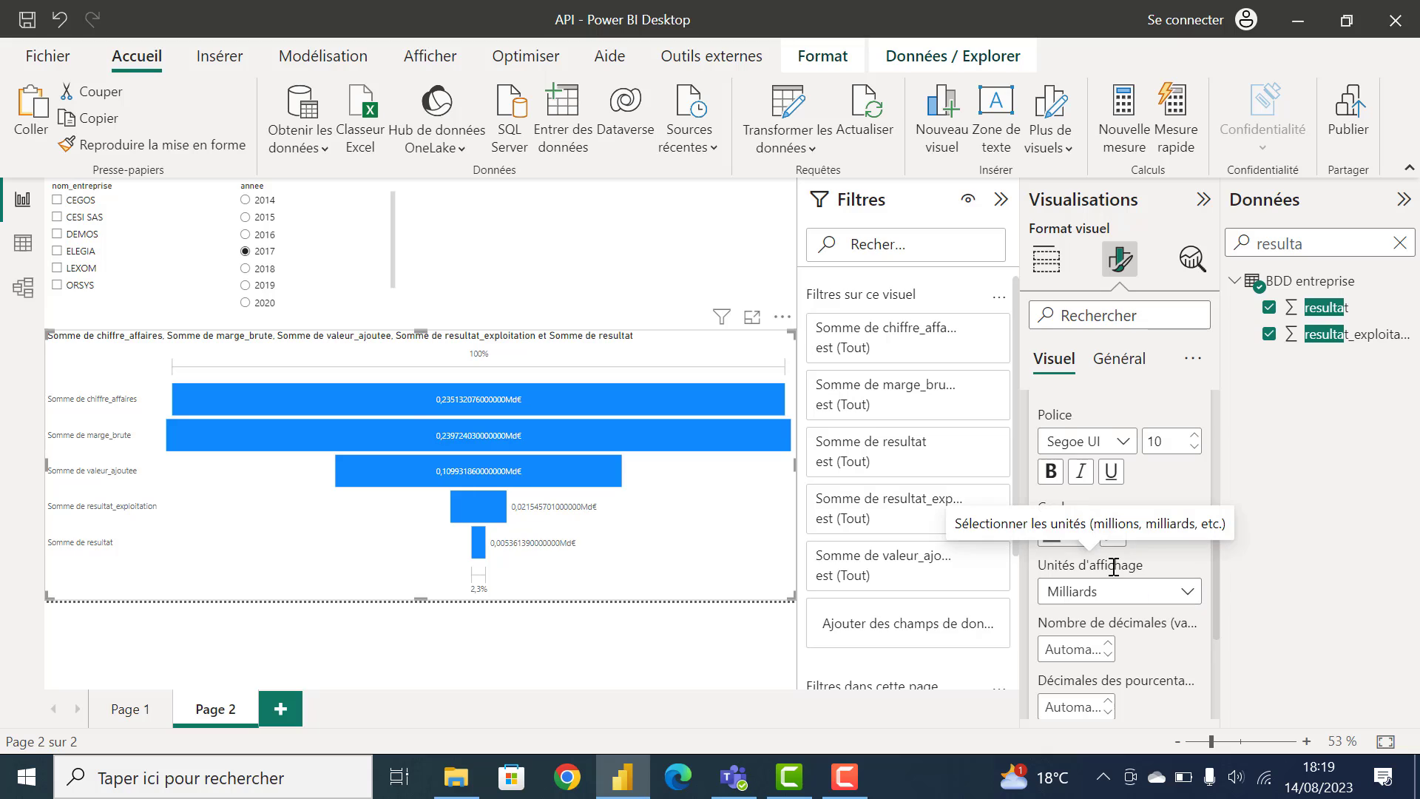
pyautogui.click(1113, 594)
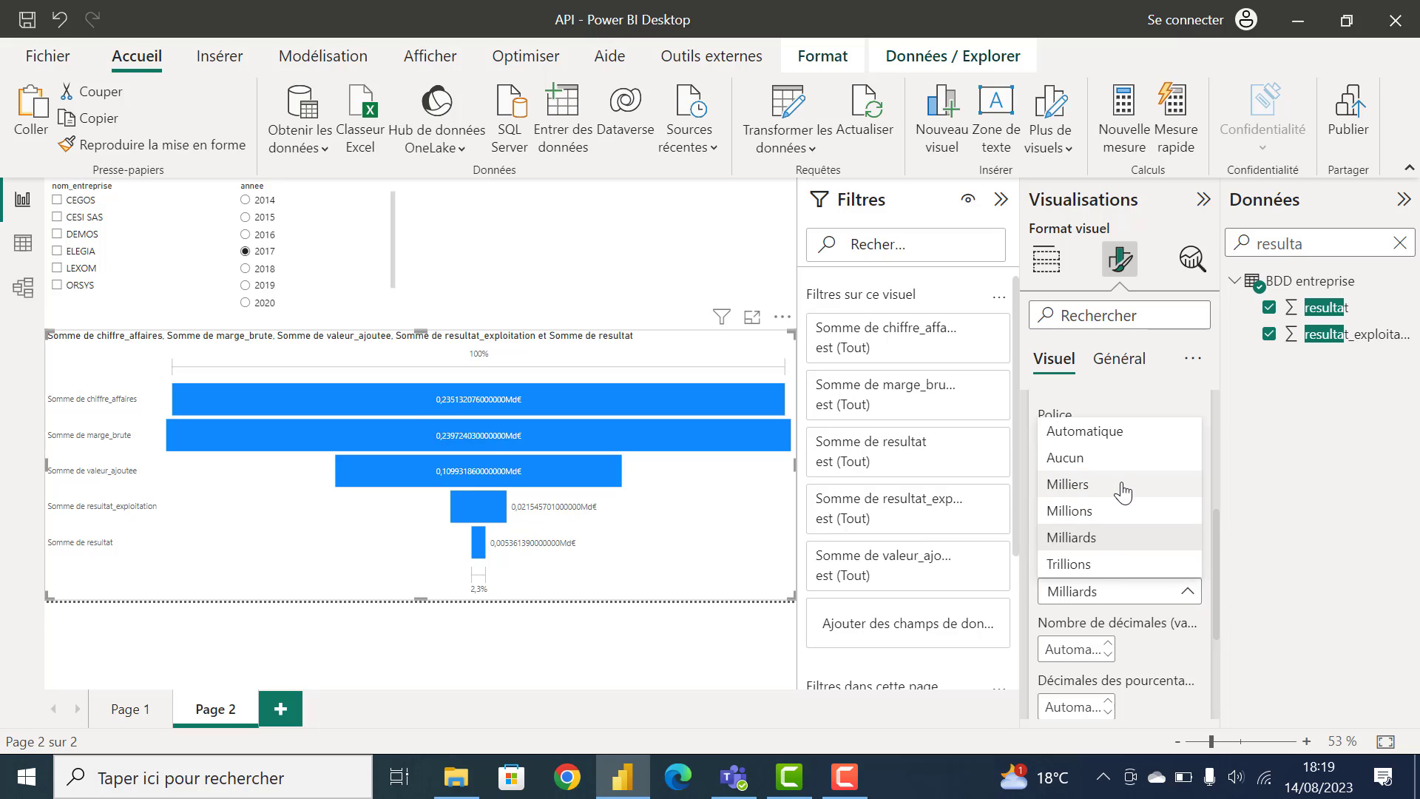
pyautogui.click(1106, 531)
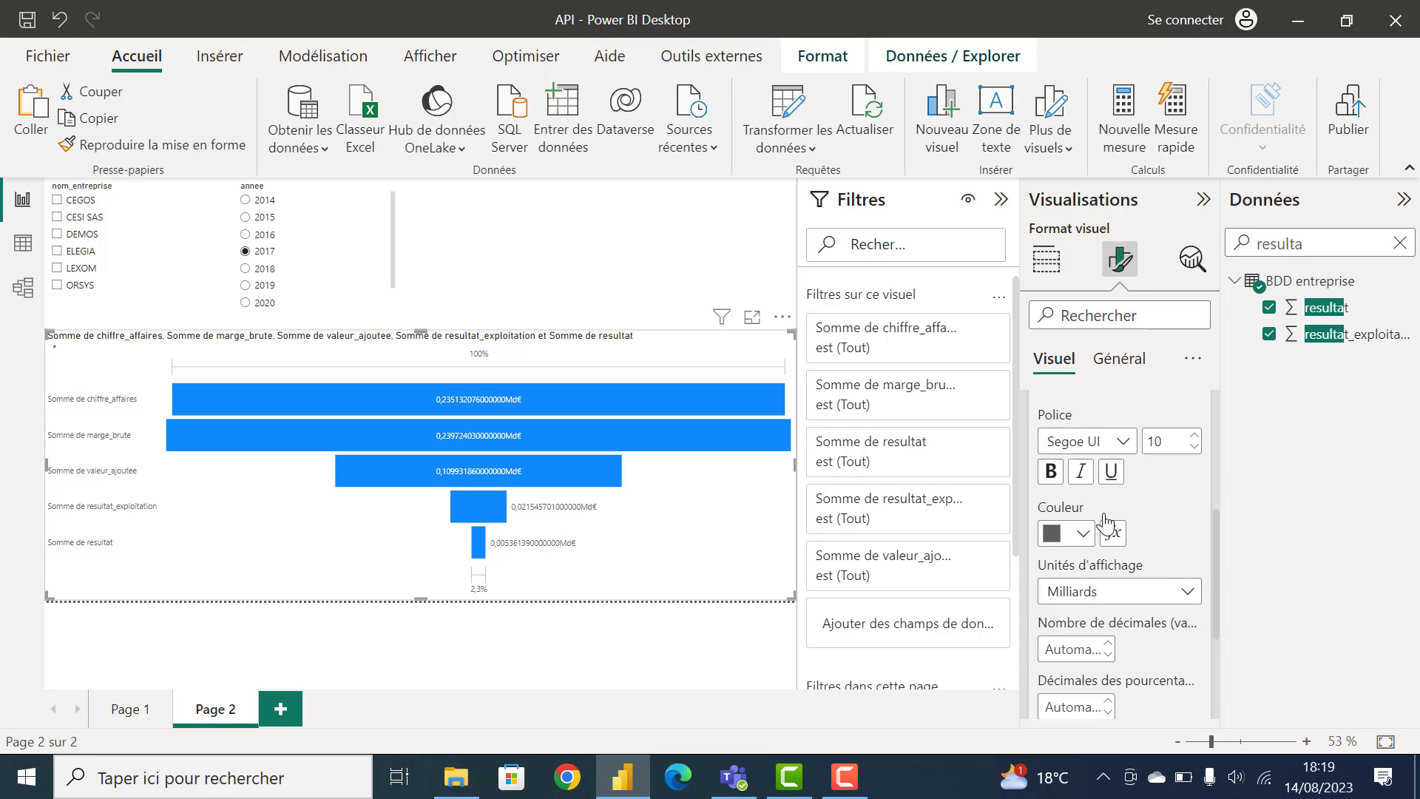
# Step: Limit the funnel chart's data label values to 2 decimal places
pyautogui.scroll(-1, 1148, 504)
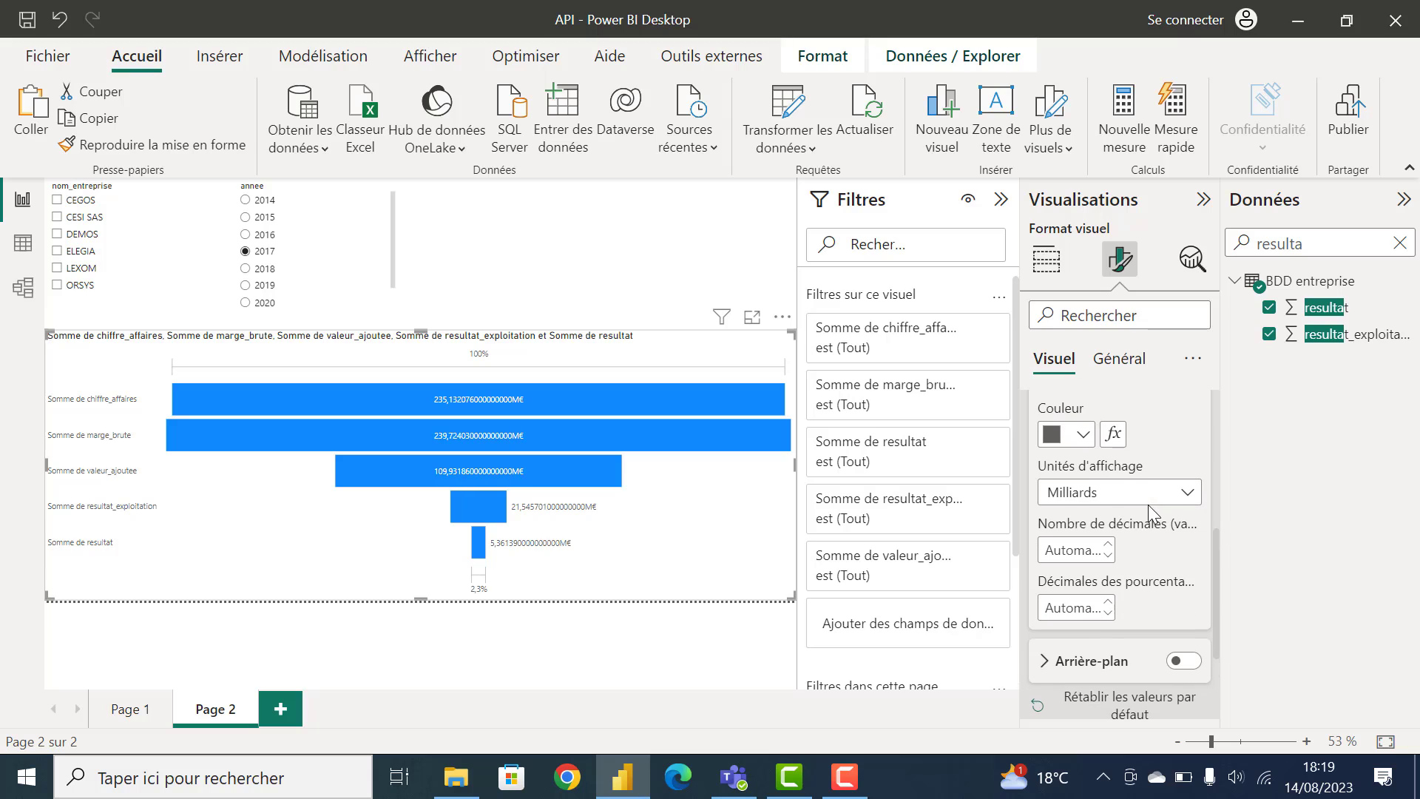
pyautogui.click(1089, 545)
pyautogui.write('2')
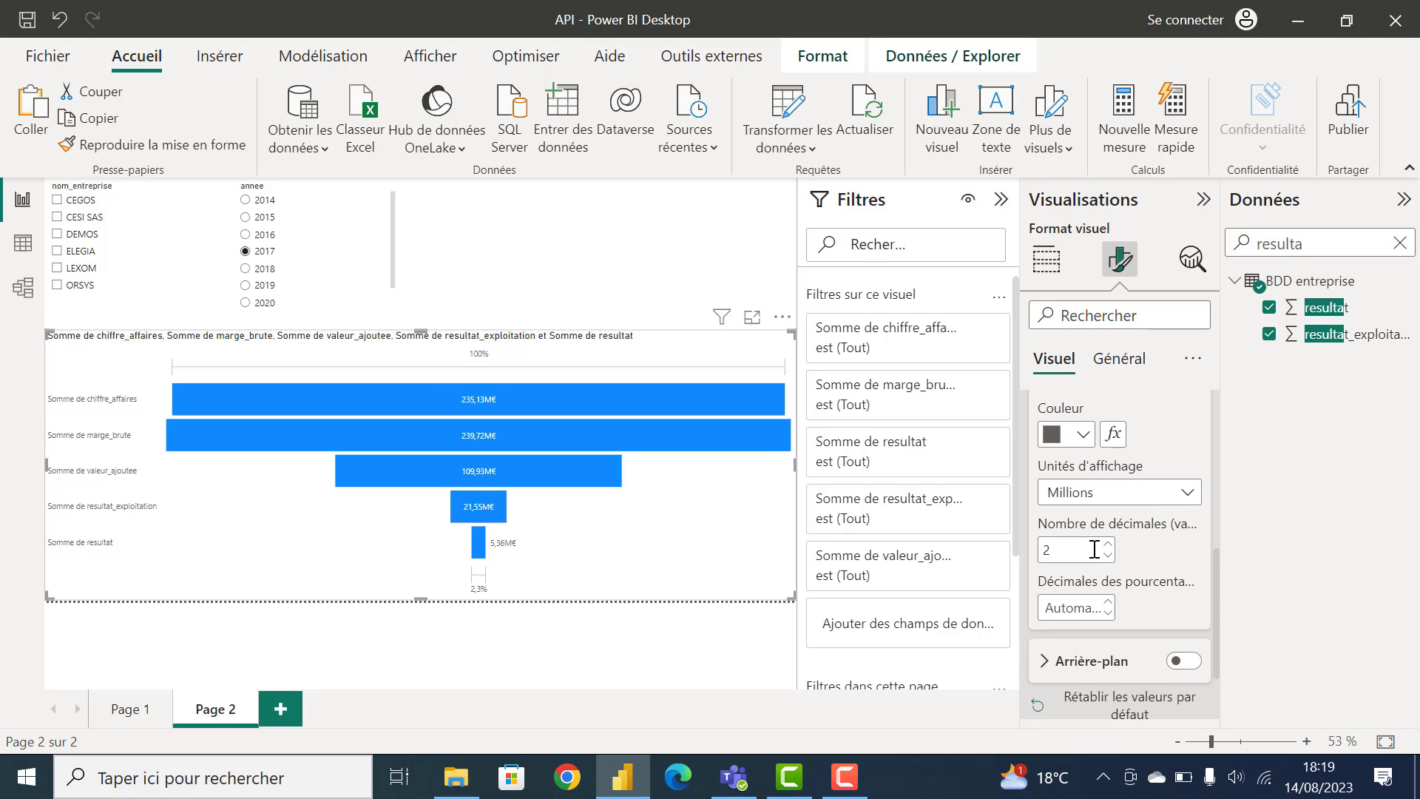
pyautogui.click(728, 632)
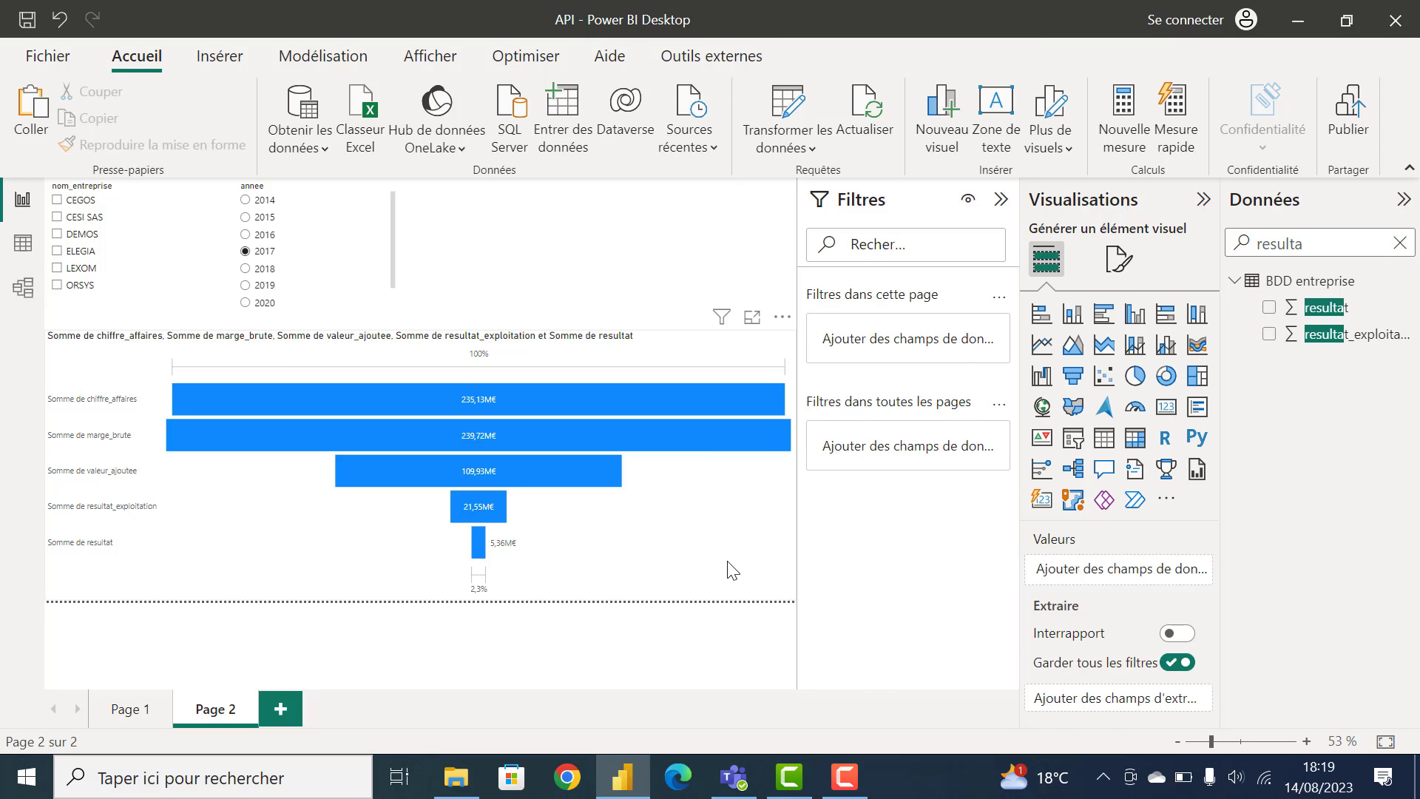
# Step: Set the funnel data labels' content to "Valeur des données, pourcentage des premières"
pyautogui.click(751, 549)
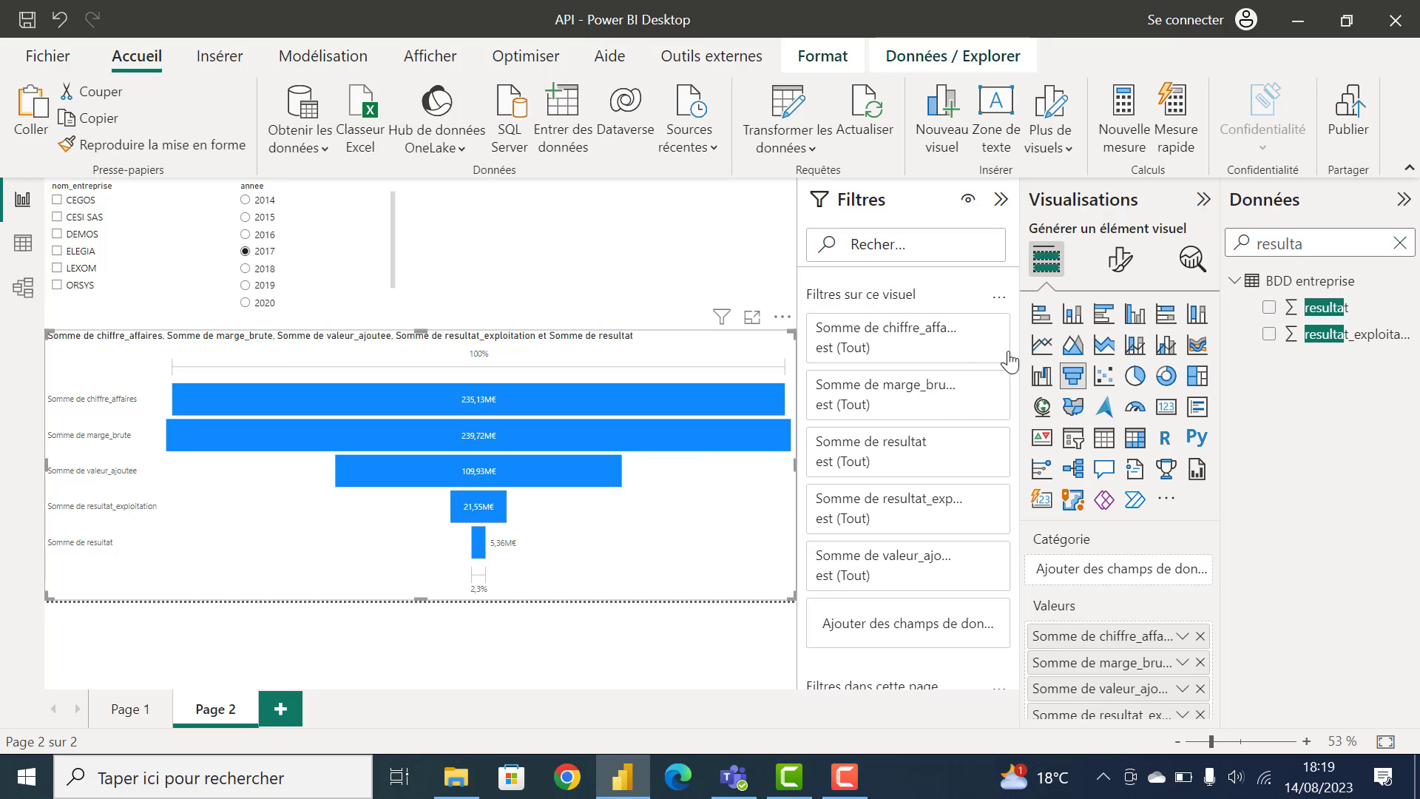
pyautogui.click(1123, 260)
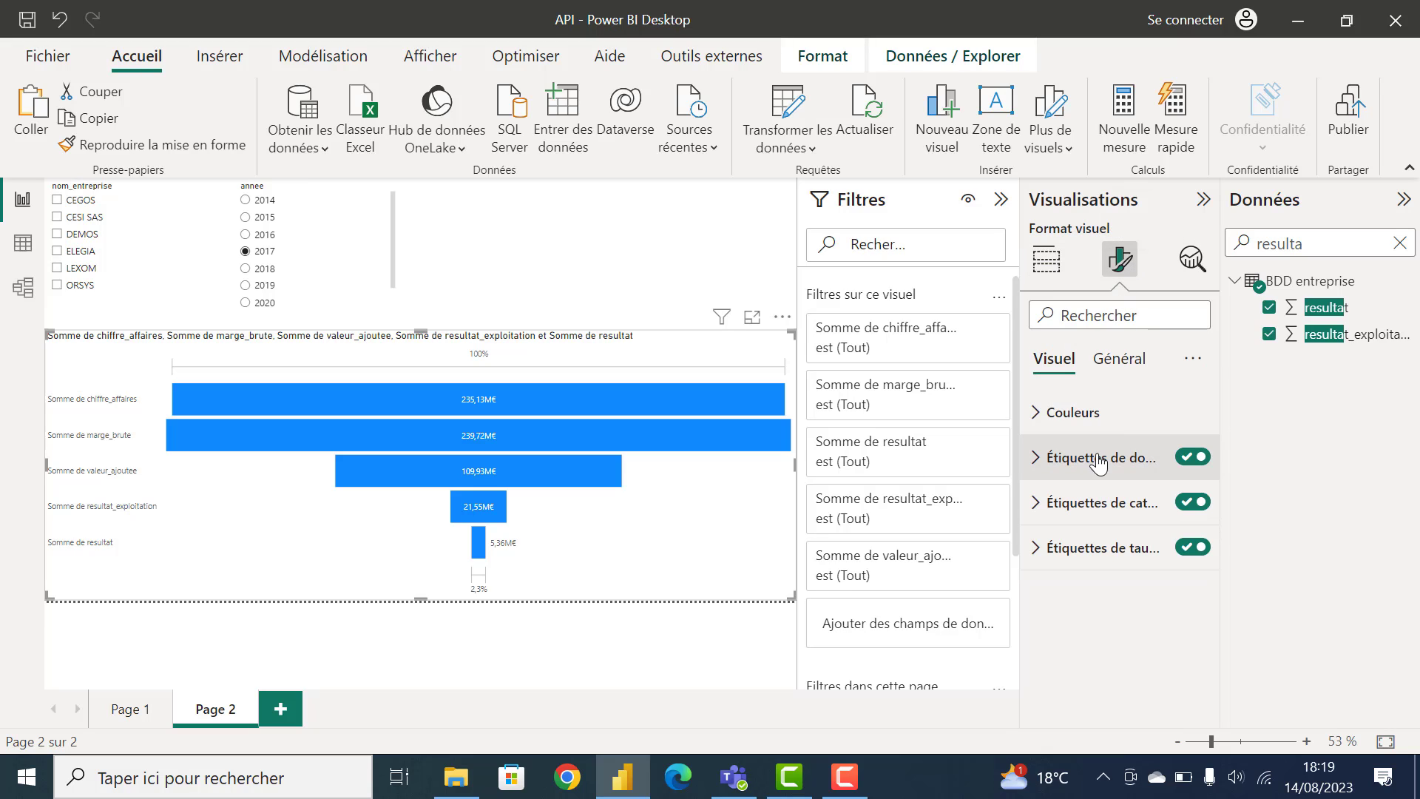
pyautogui.click(1038, 463)
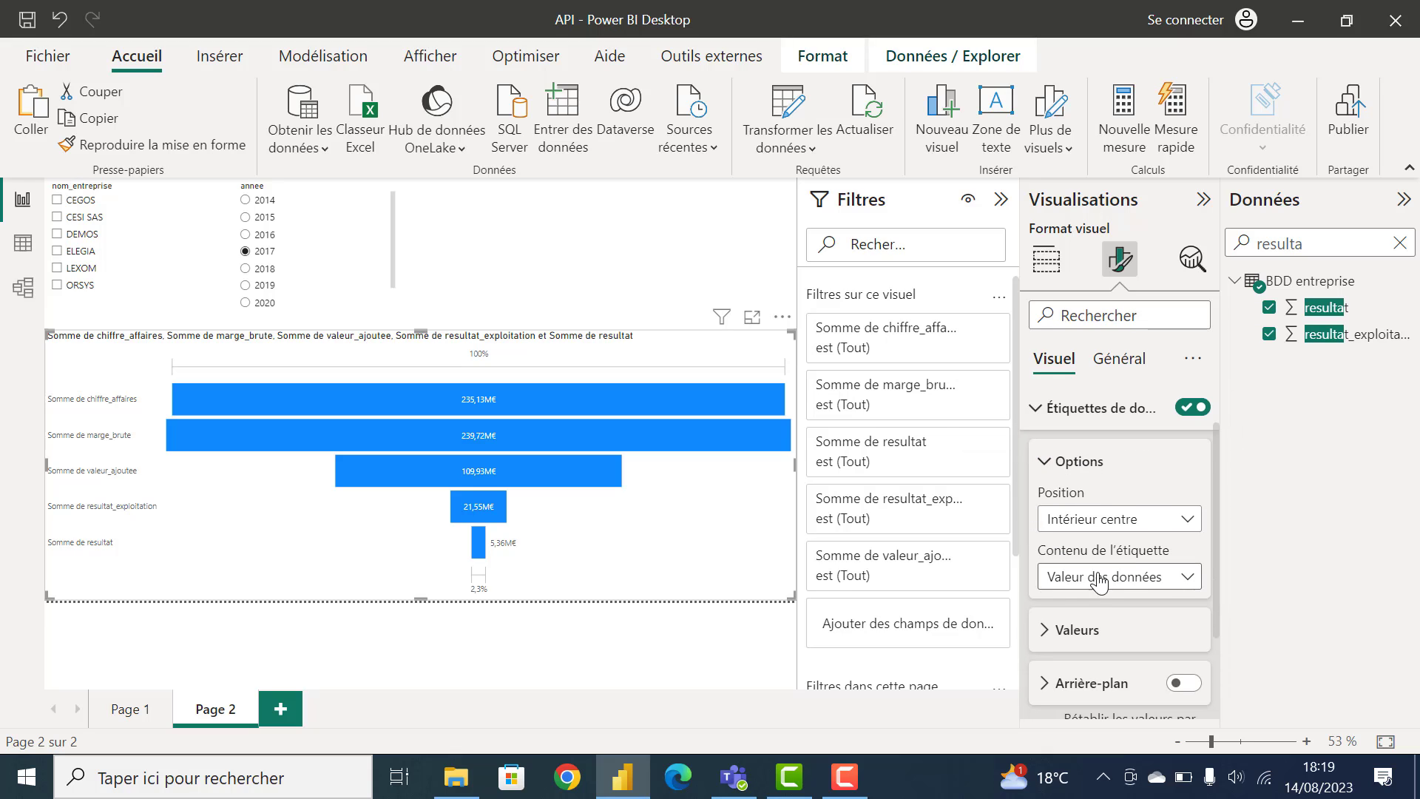
pyautogui.click(1136, 580)
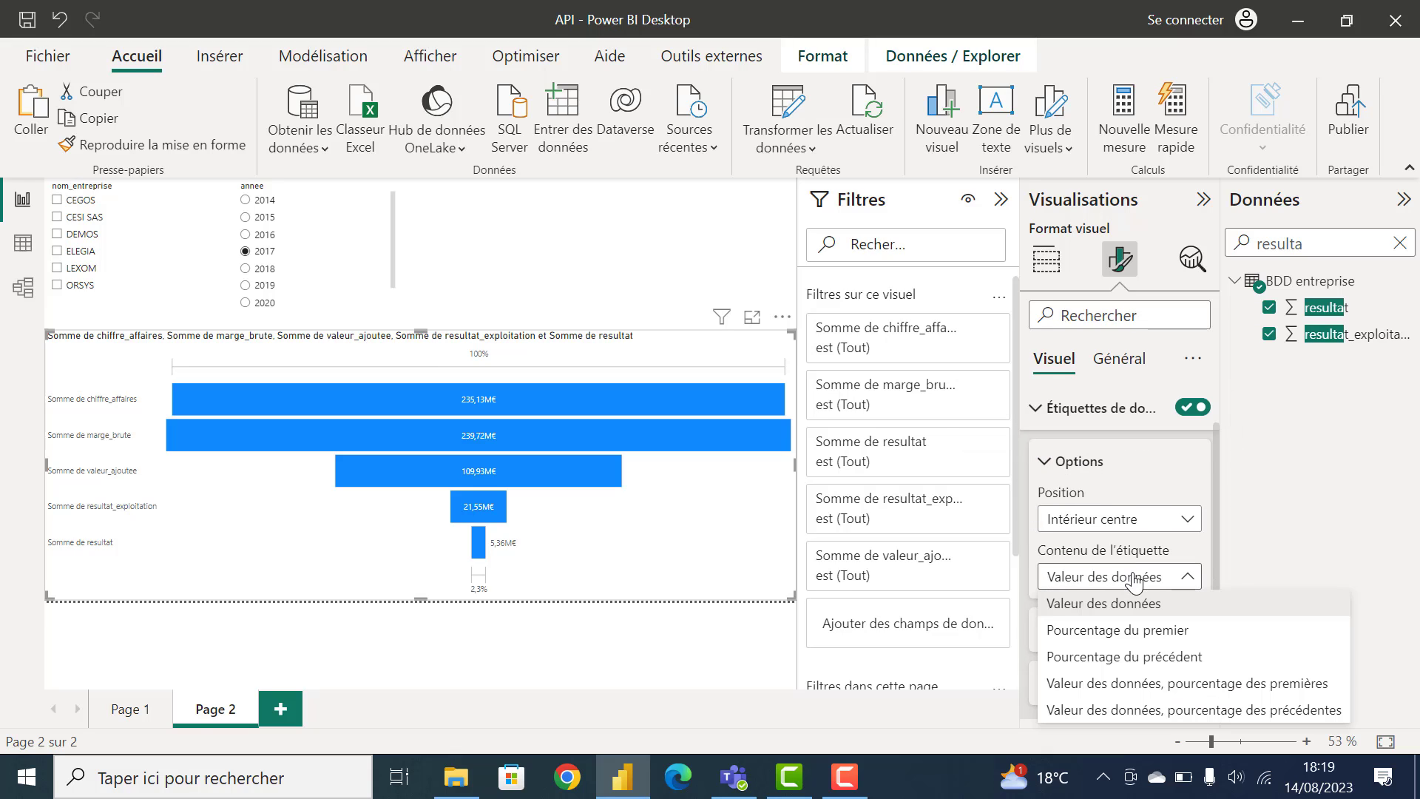
pyautogui.click(1139, 687)
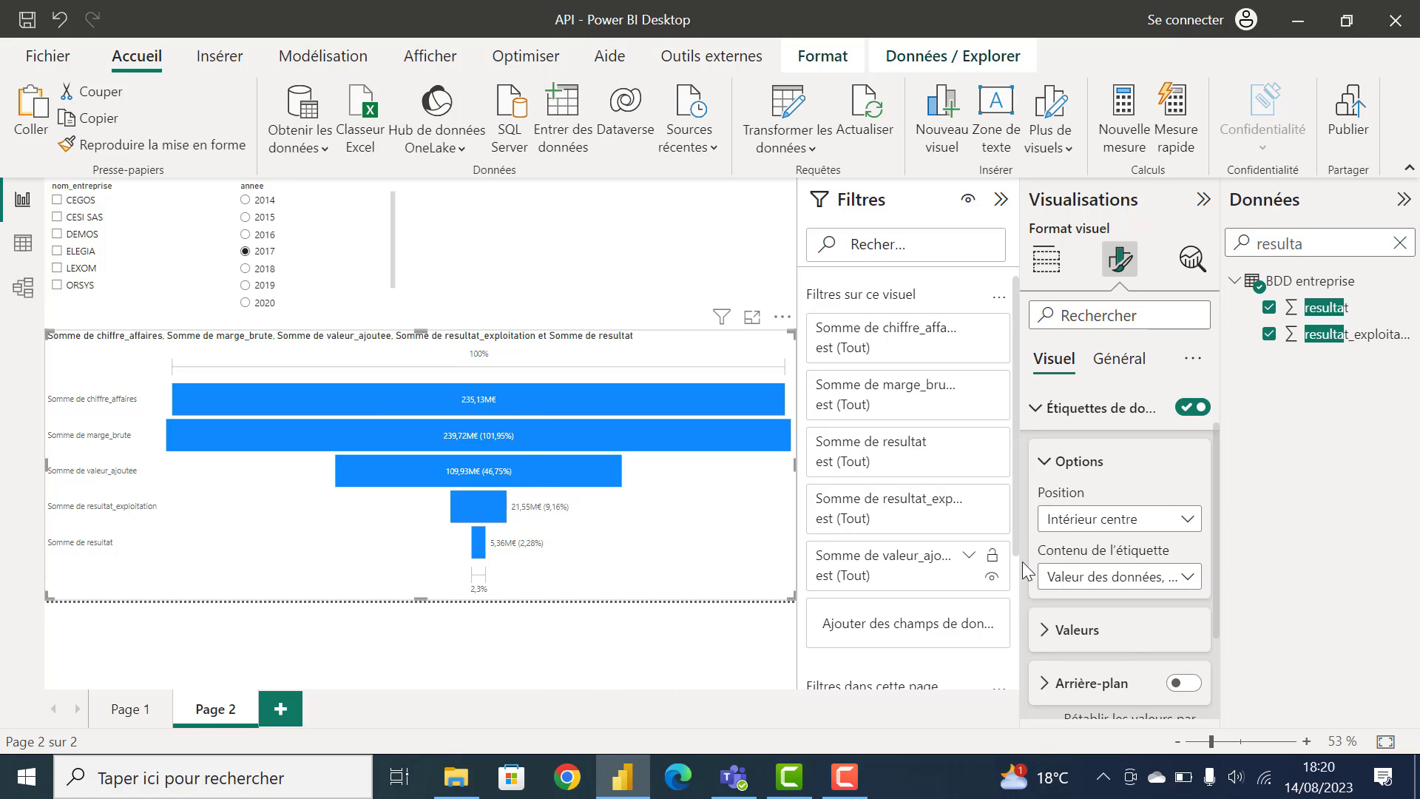
# Step: Change the funnel chart's title text to "Solde intermédiaire de gestion"
pyautogui.scroll(-1, 1093, 570)
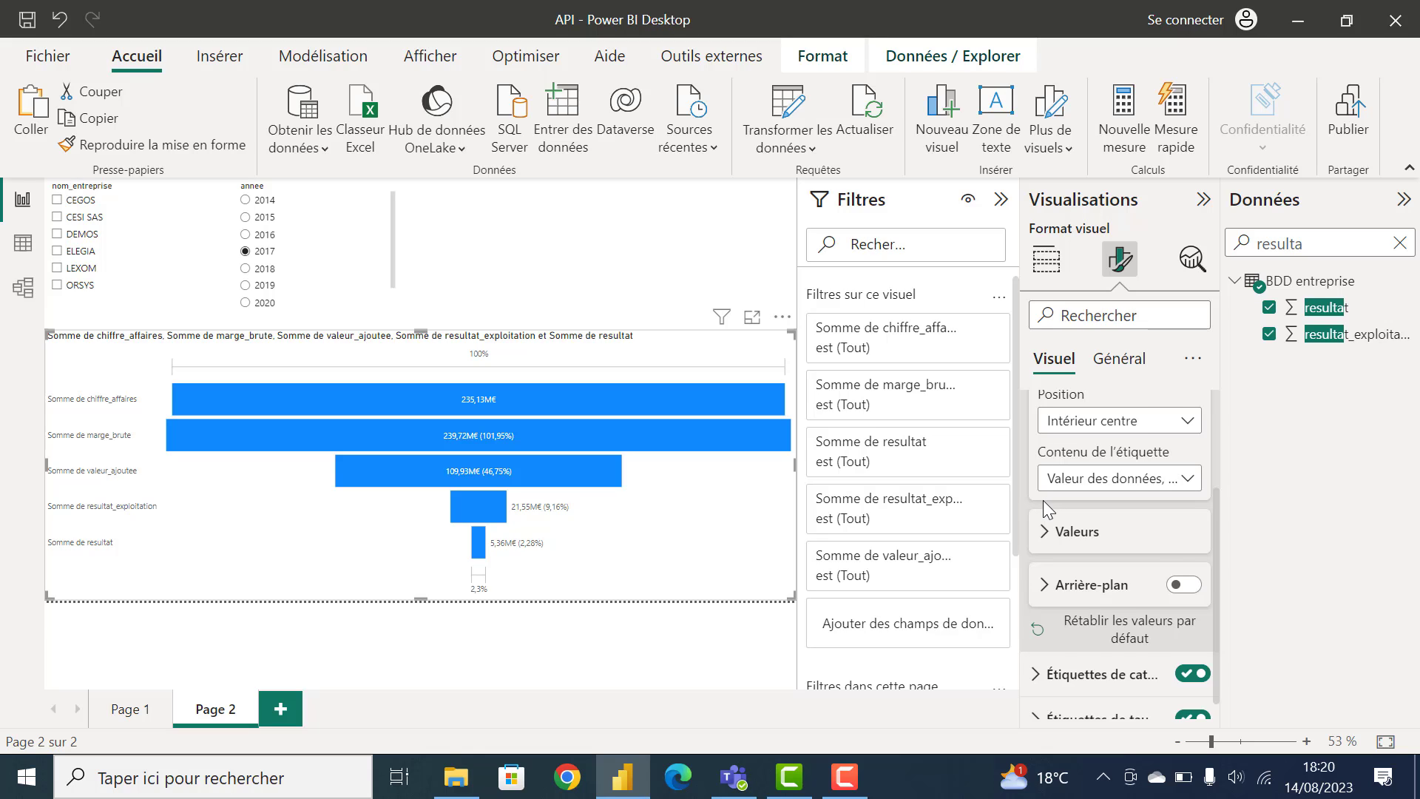
pyautogui.scroll(-1, 1044, 500)
pyautogui.scroll(1, 1045, 509)
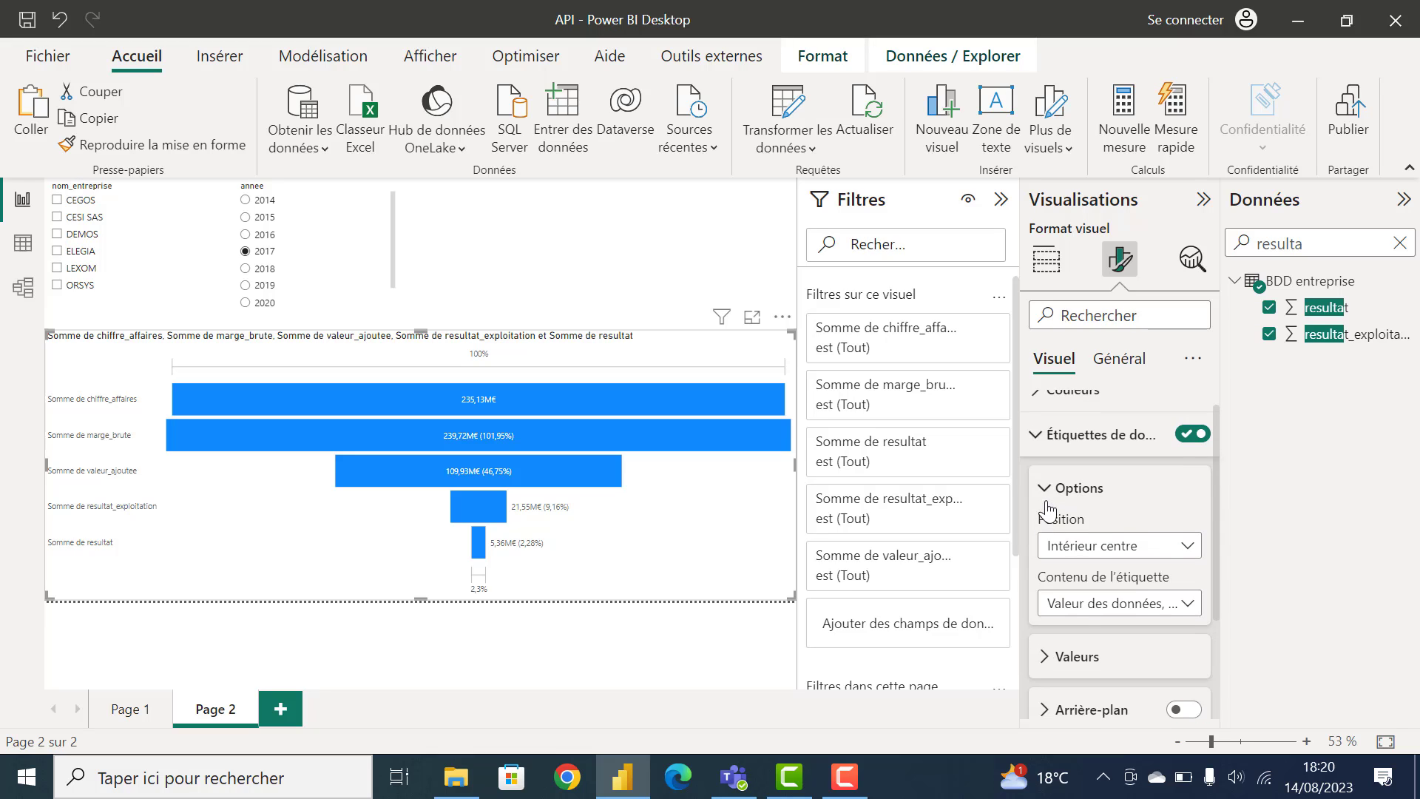
pyautogui.click(1119, 361)
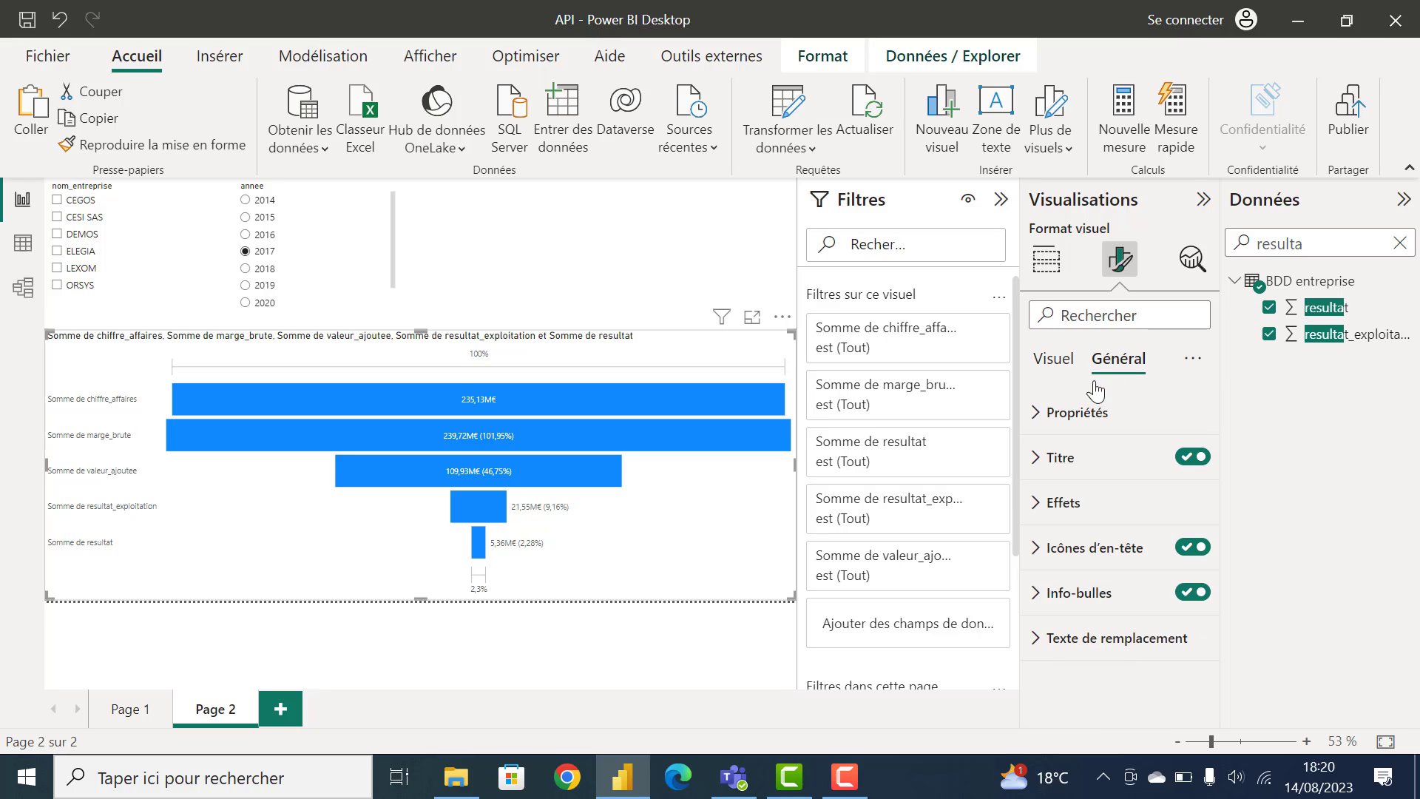
pyautogui.click(1044, 457)
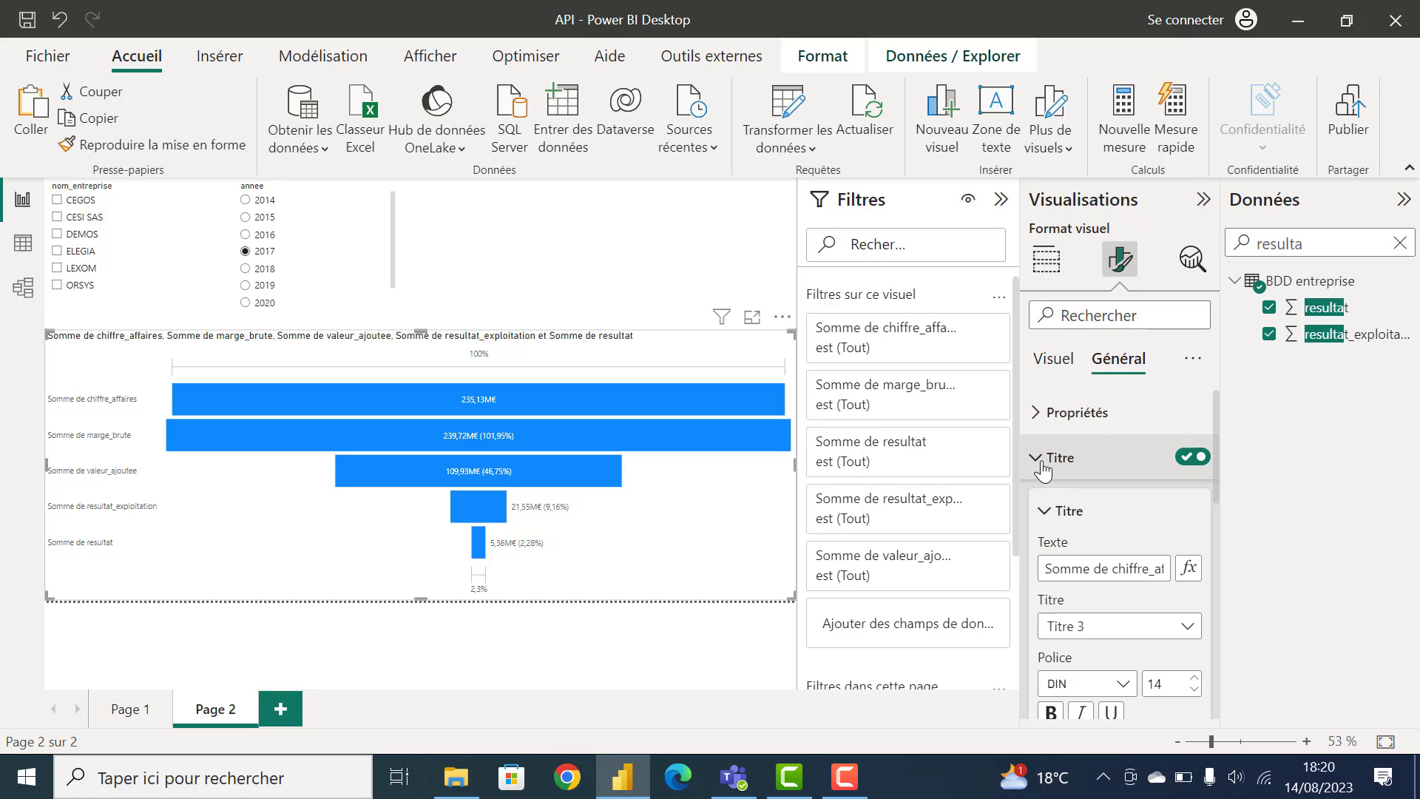
pyautogui.click(1063, 570)
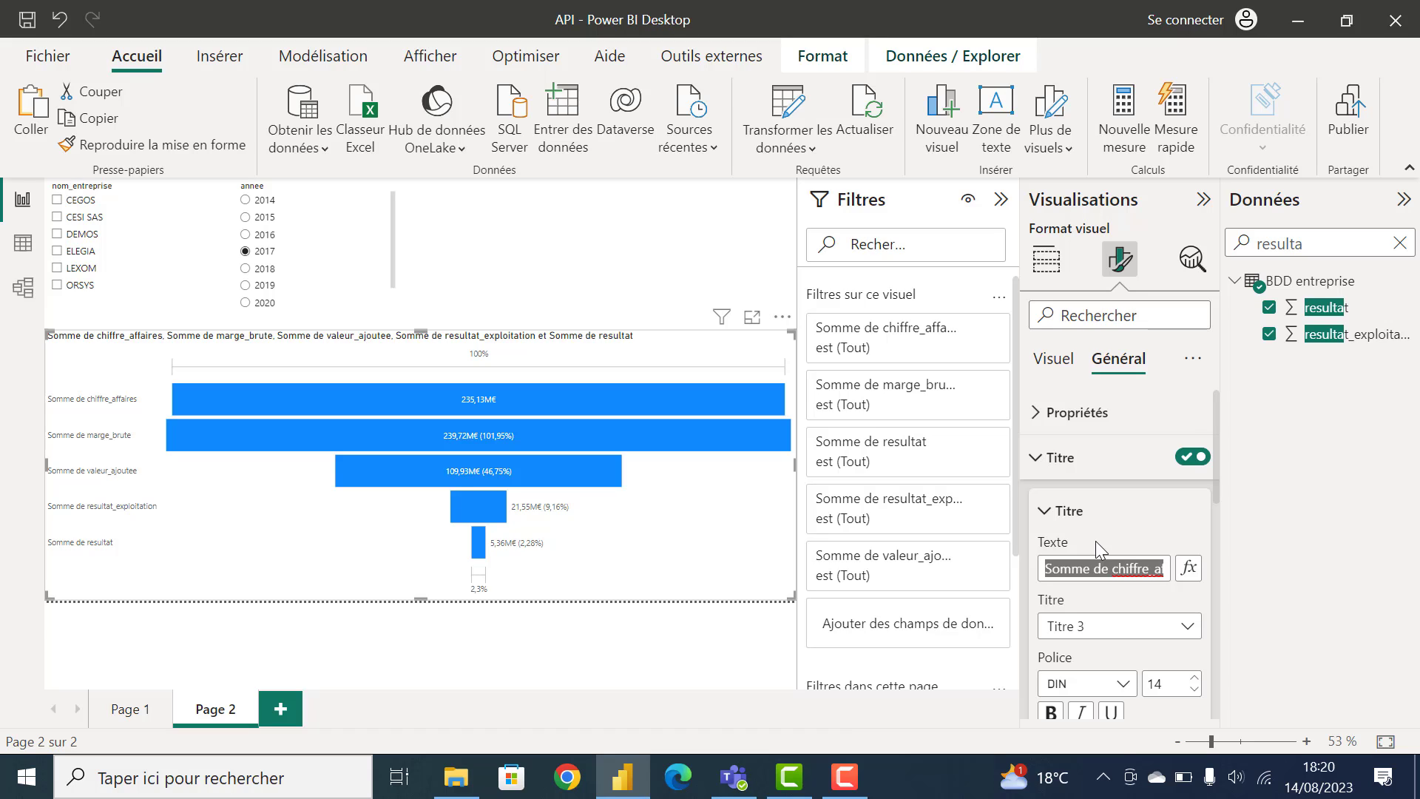
pyautogui.write('S')
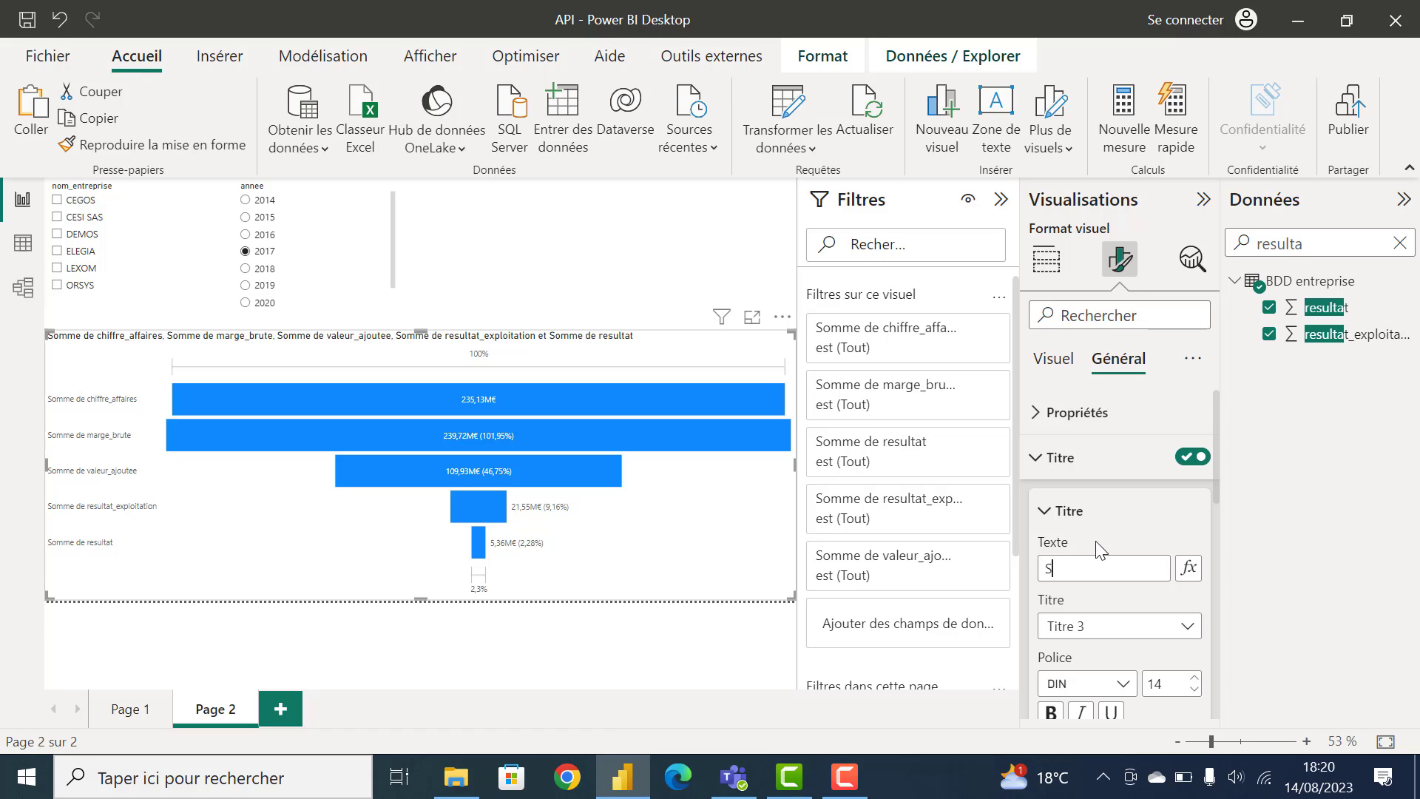
pyautogui.write('olde intermédiai')
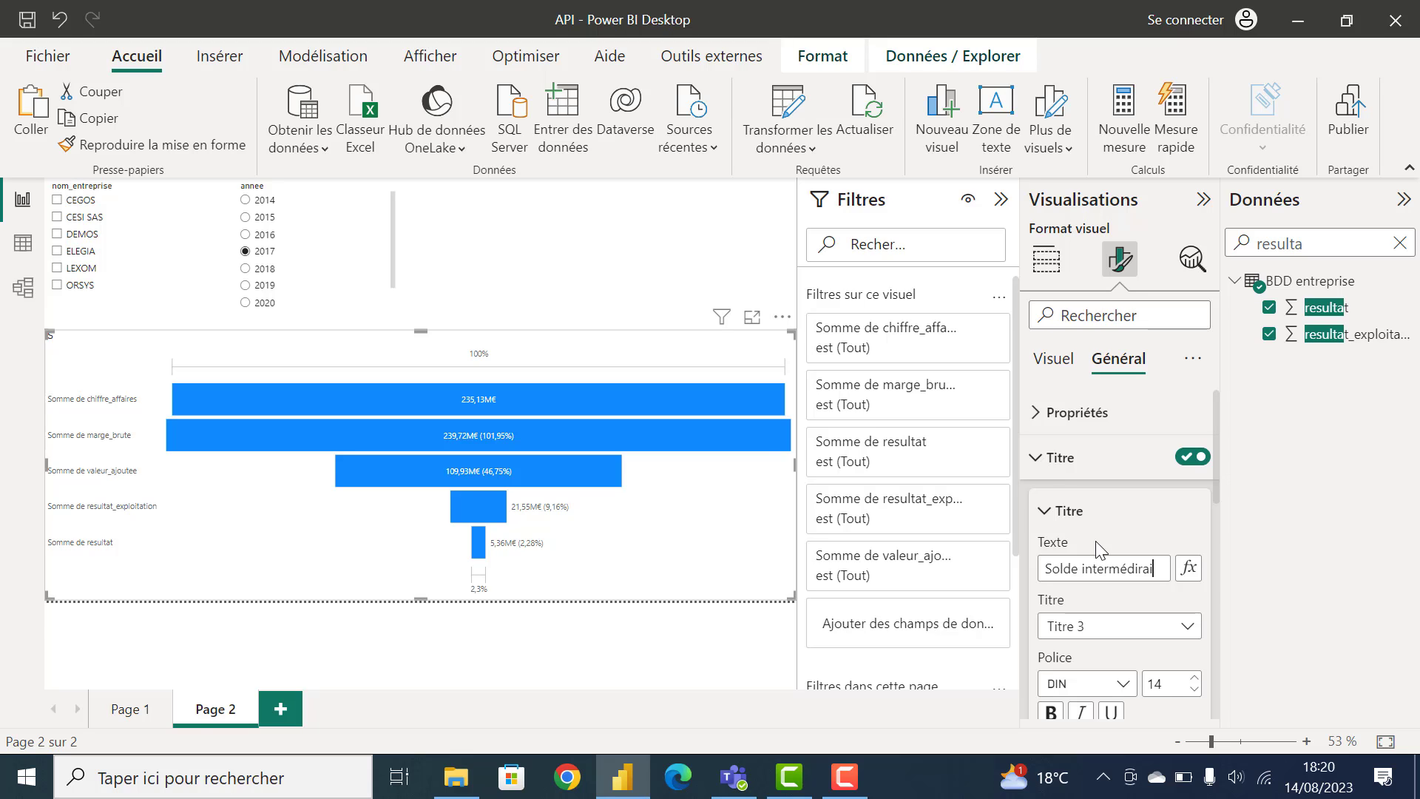
pyautogui.write('re de gestion')
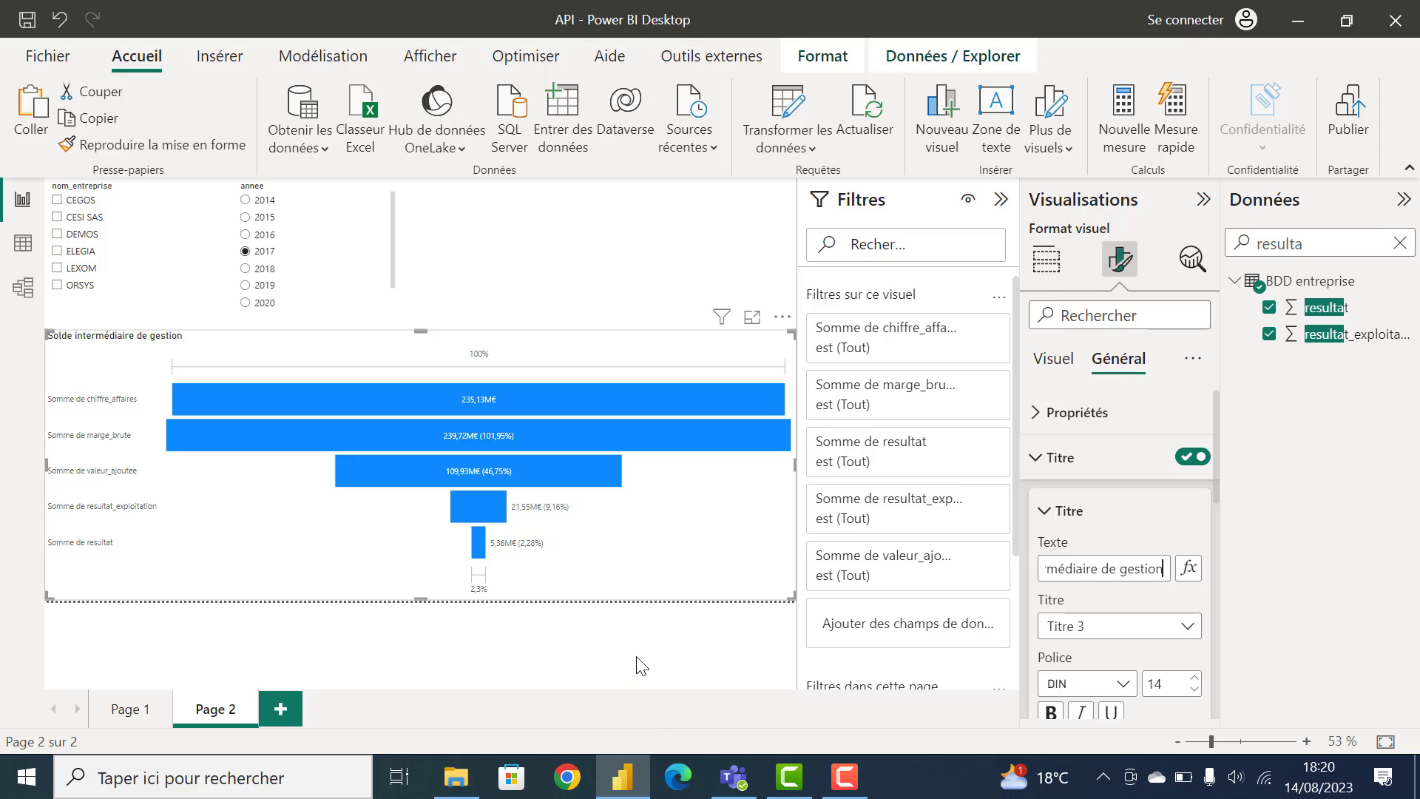
# Step: Filter the funnel chart by LEXOM, switch to DEMOS, and select the year 2021 to examine its intermediate balances
pyautogui.click(74, 267)
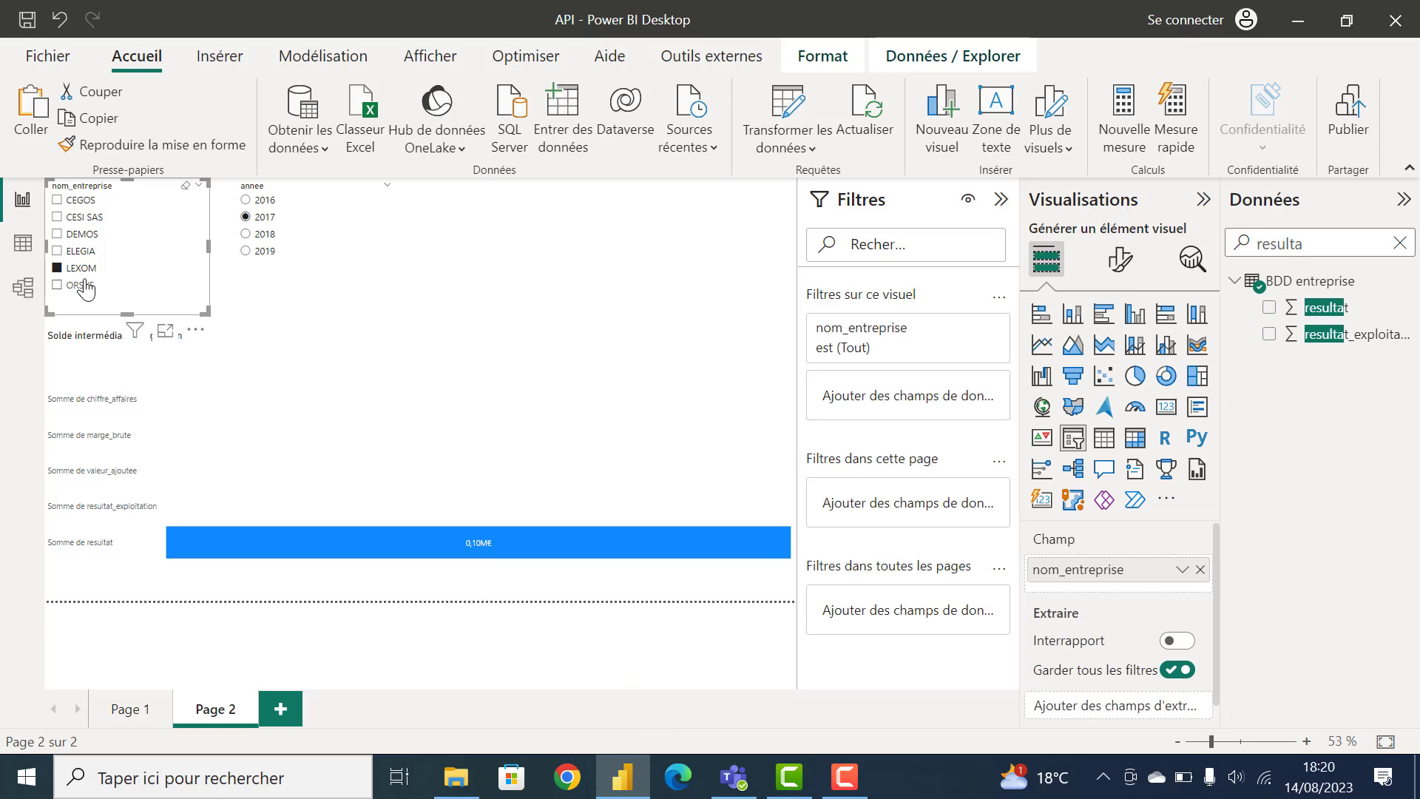
pyautogui.click(82, 234)
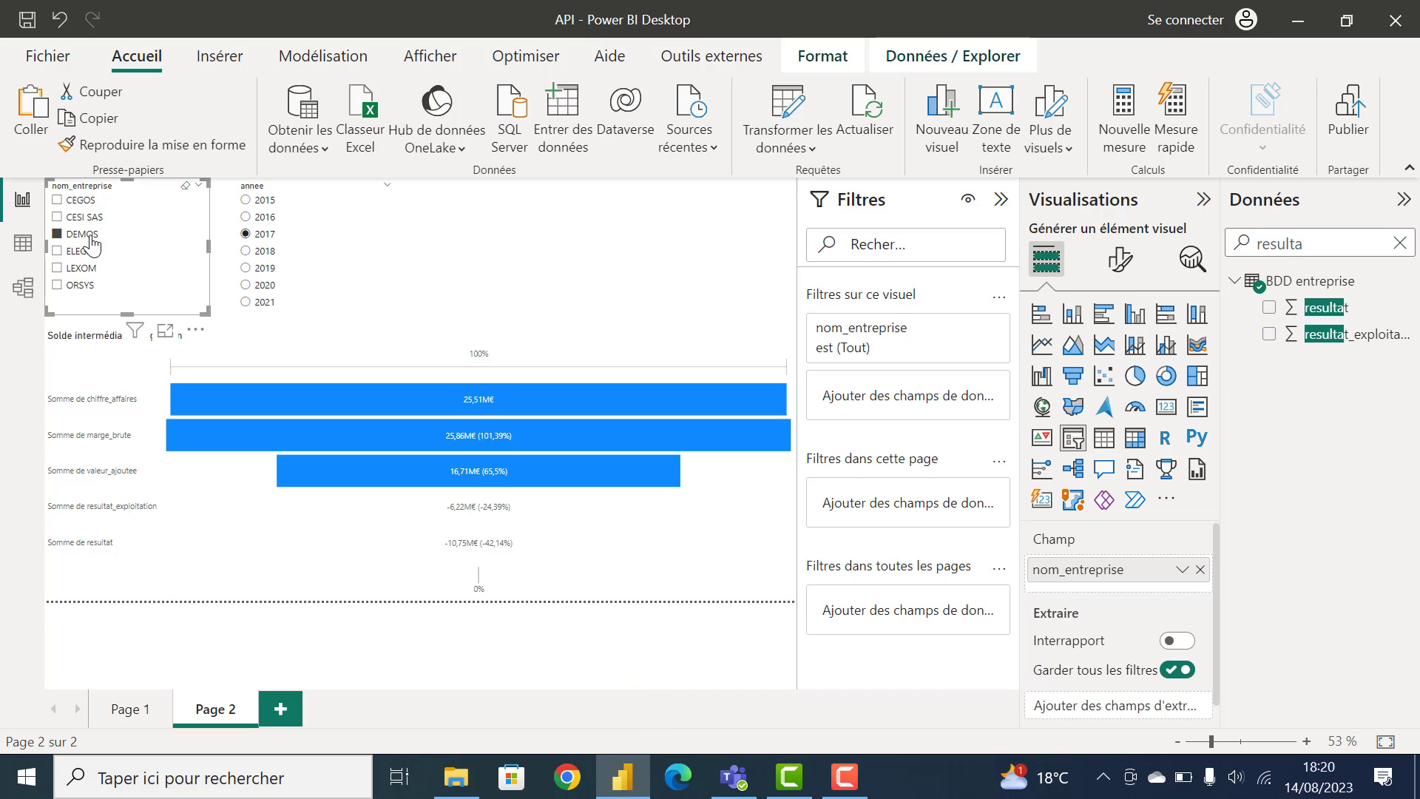
pyautogui.click(246, 302)
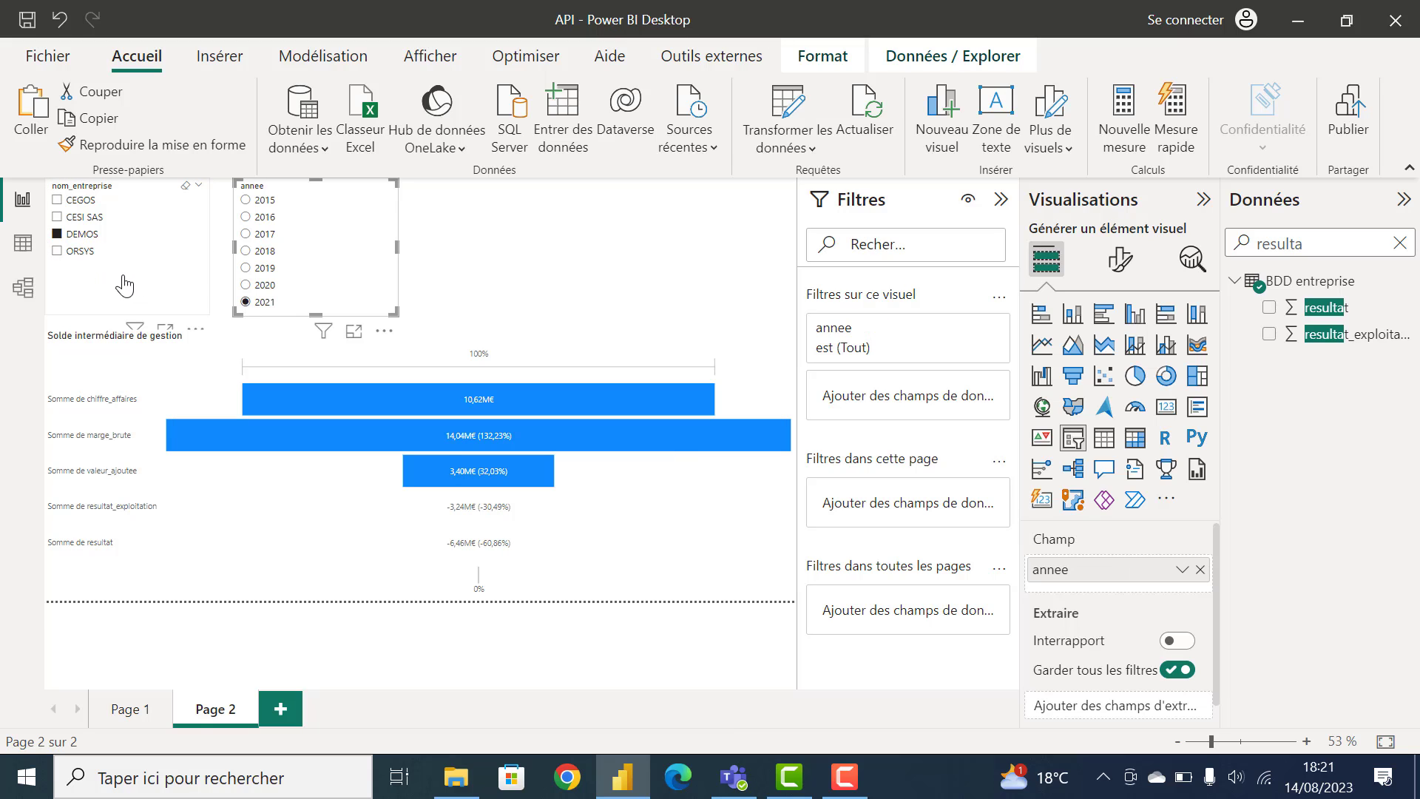